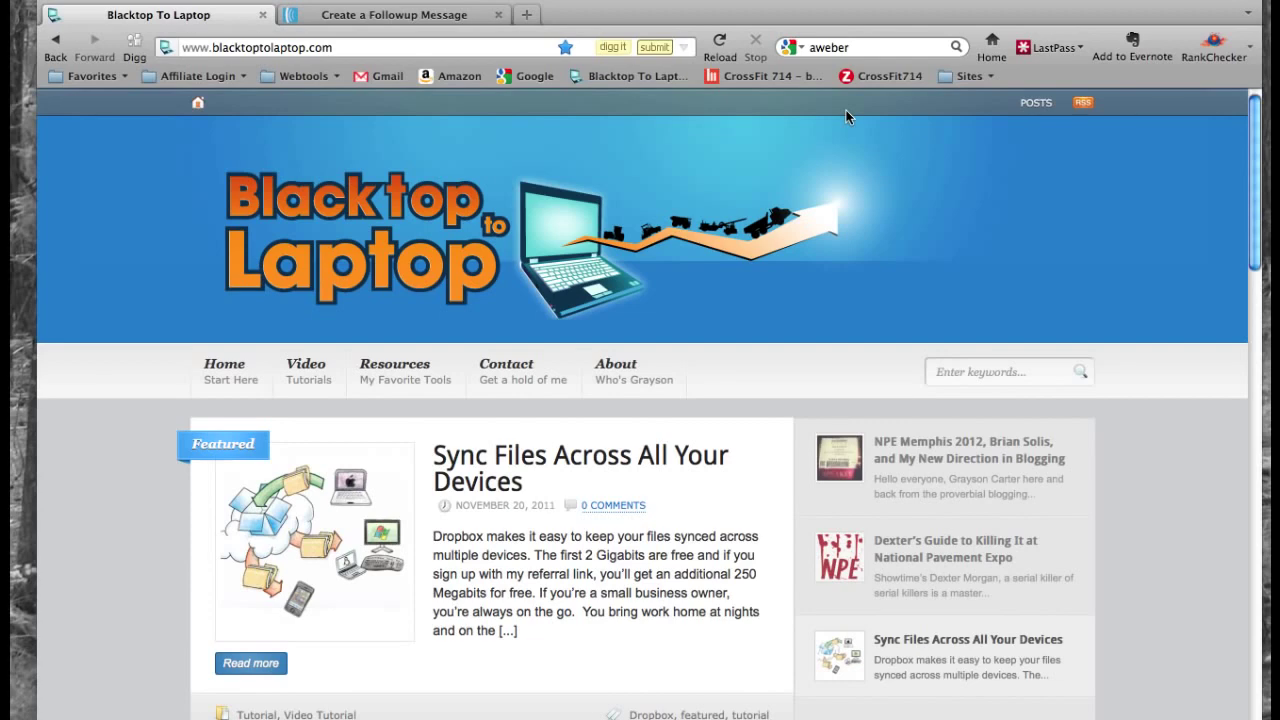
- Scroll the Blacktop To Laptop blog sidebar down to the AWeber 'Email Marketing Made Easy' ad
scroll(838, 231, "down", 10)
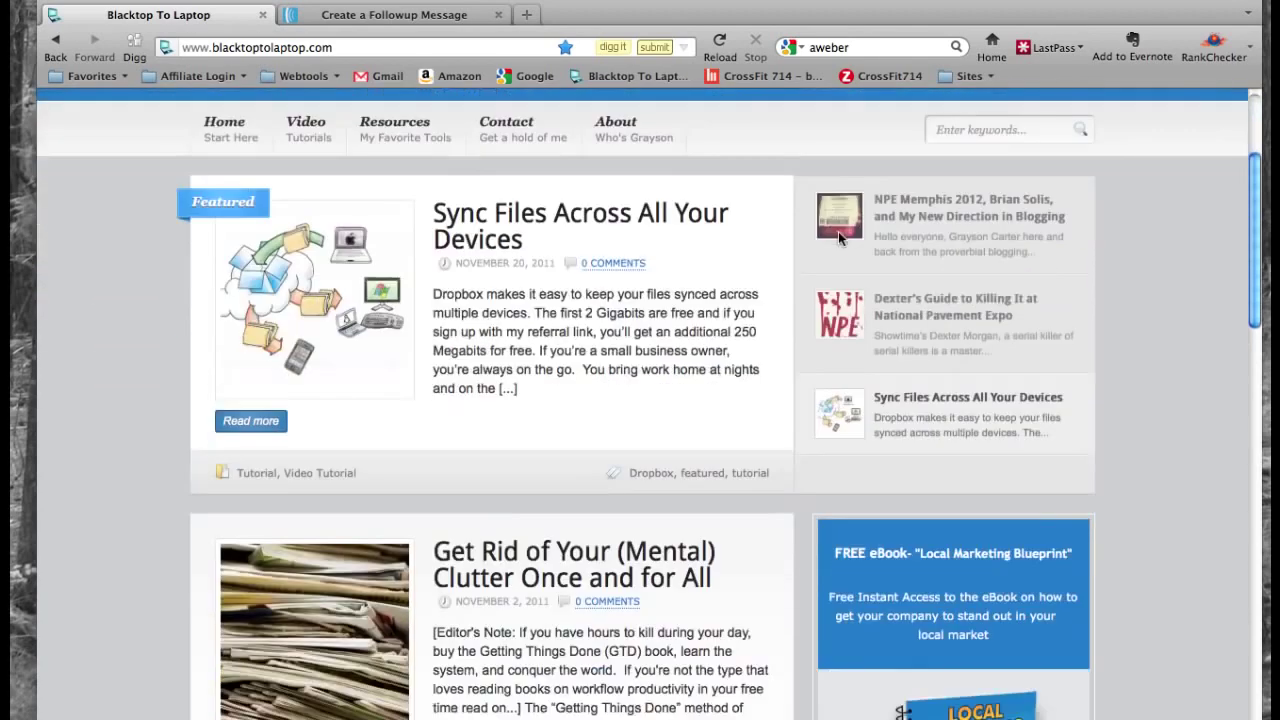
scroll(838, 235, "down", 3)
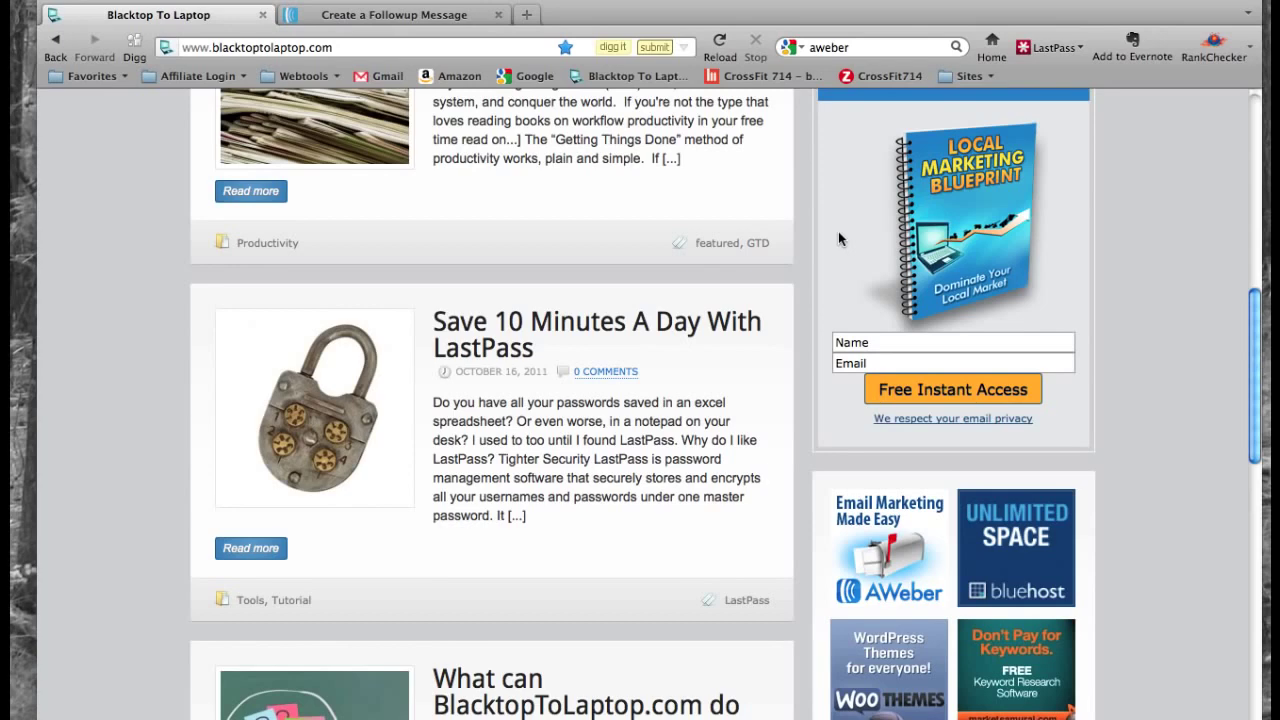
scroll(838, 235, "down", 2)
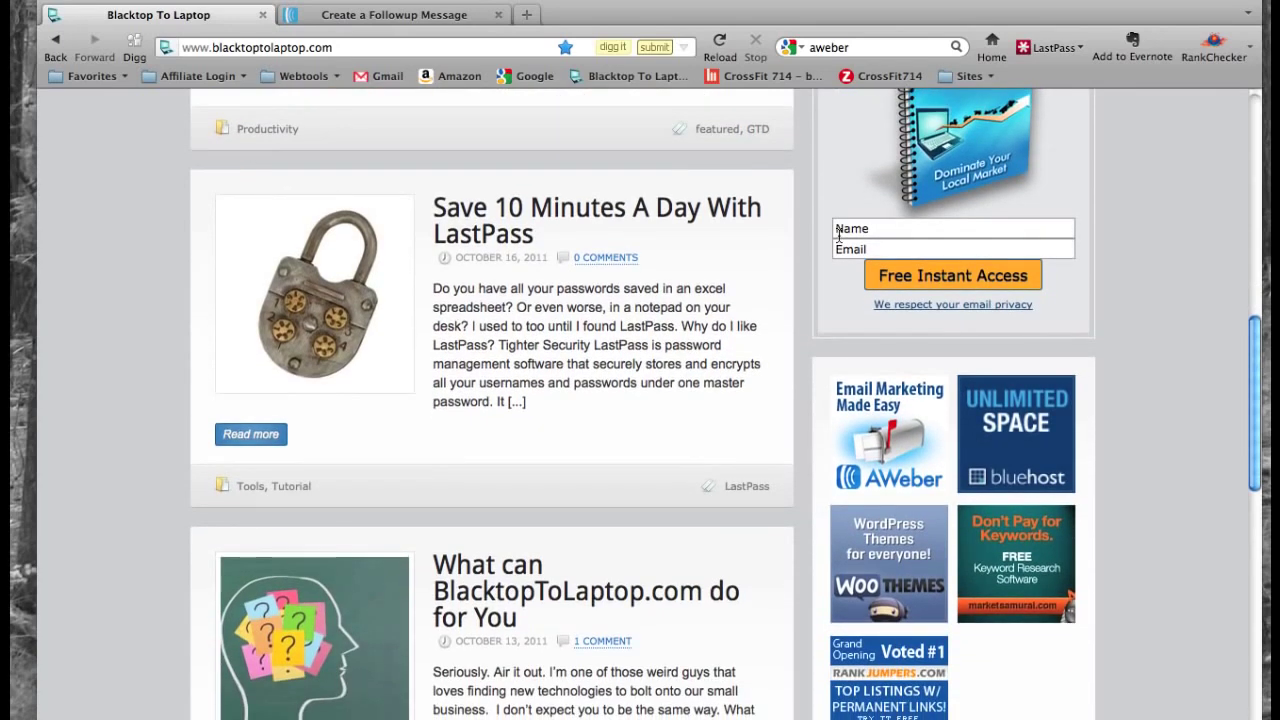
scroll(838, 231, "up", 1)
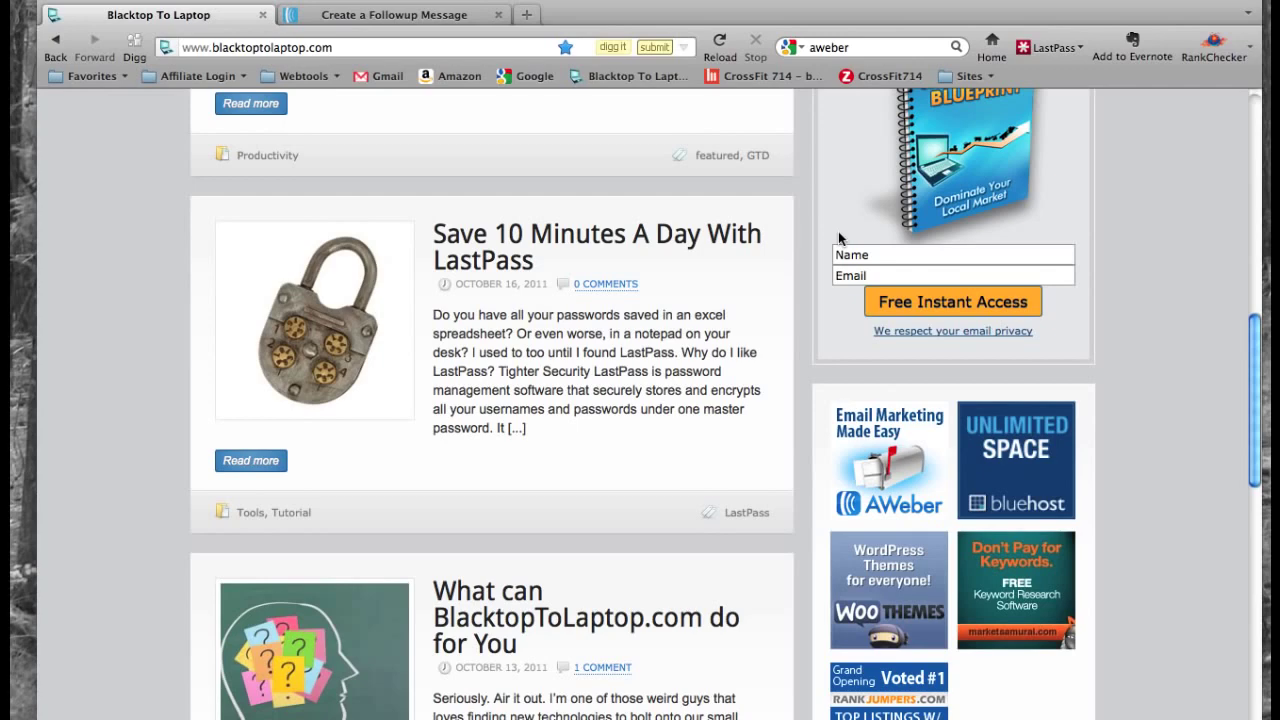
scroll(843, 248, "down", 1)
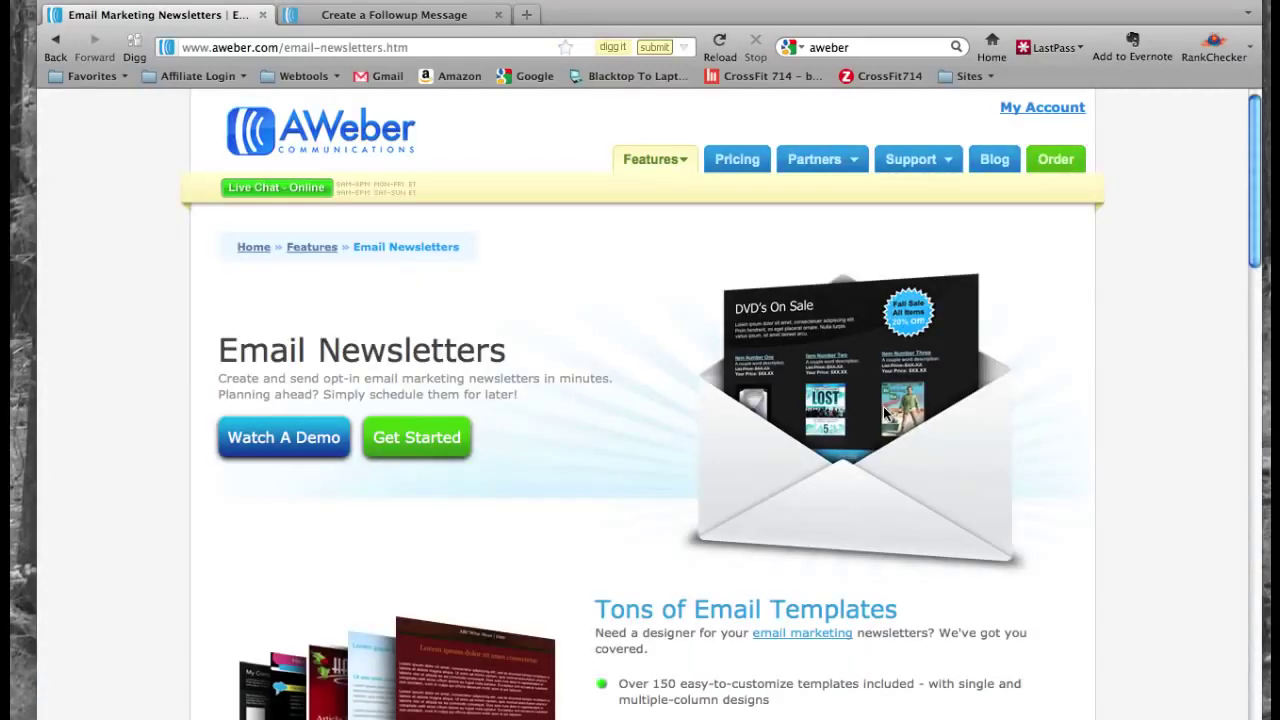
- Start the $1 trial signup and autofill the order form from a saved 1Password profile
left_click(441, 447)
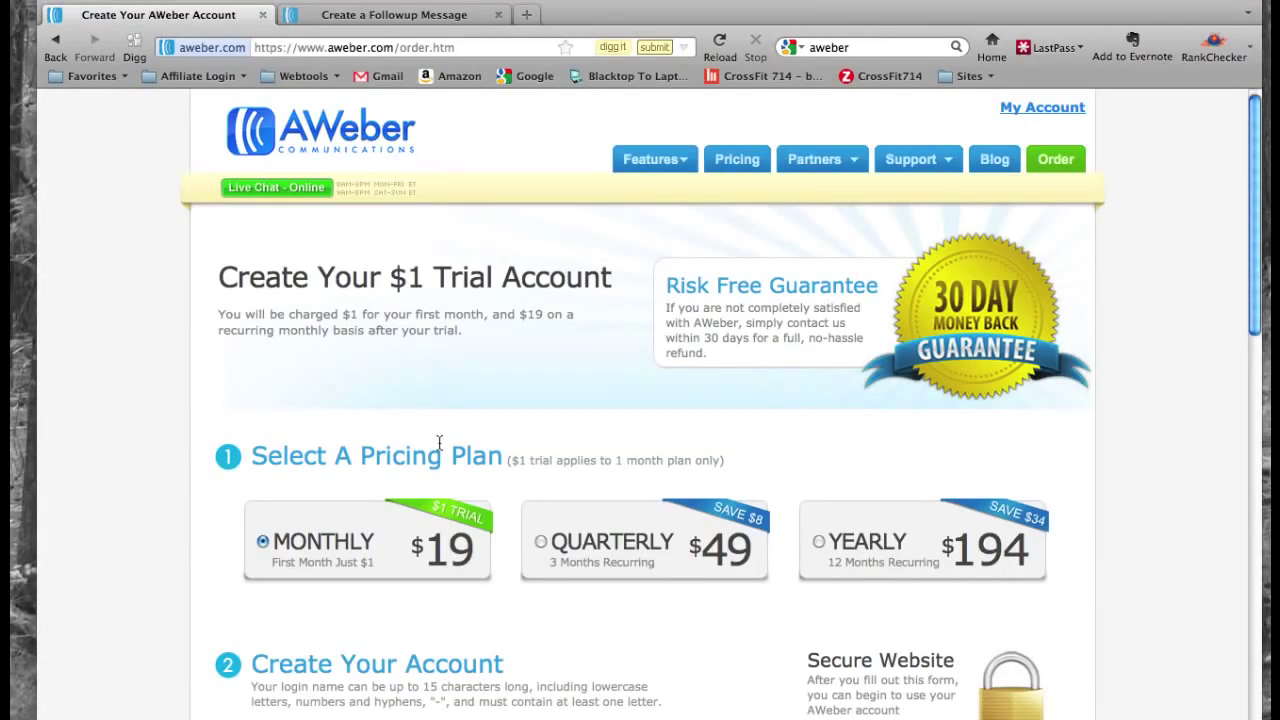
scroll(494, 349, "down", 3)
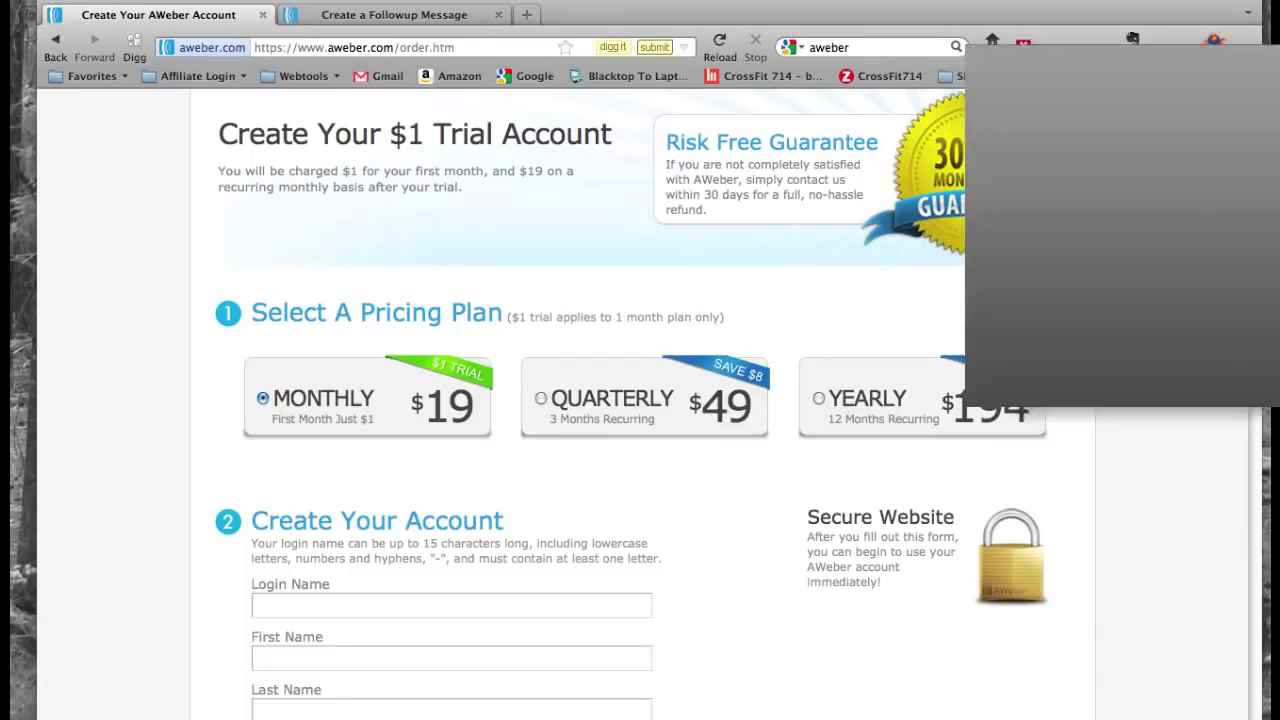
key("super+backslash")
key("Down")
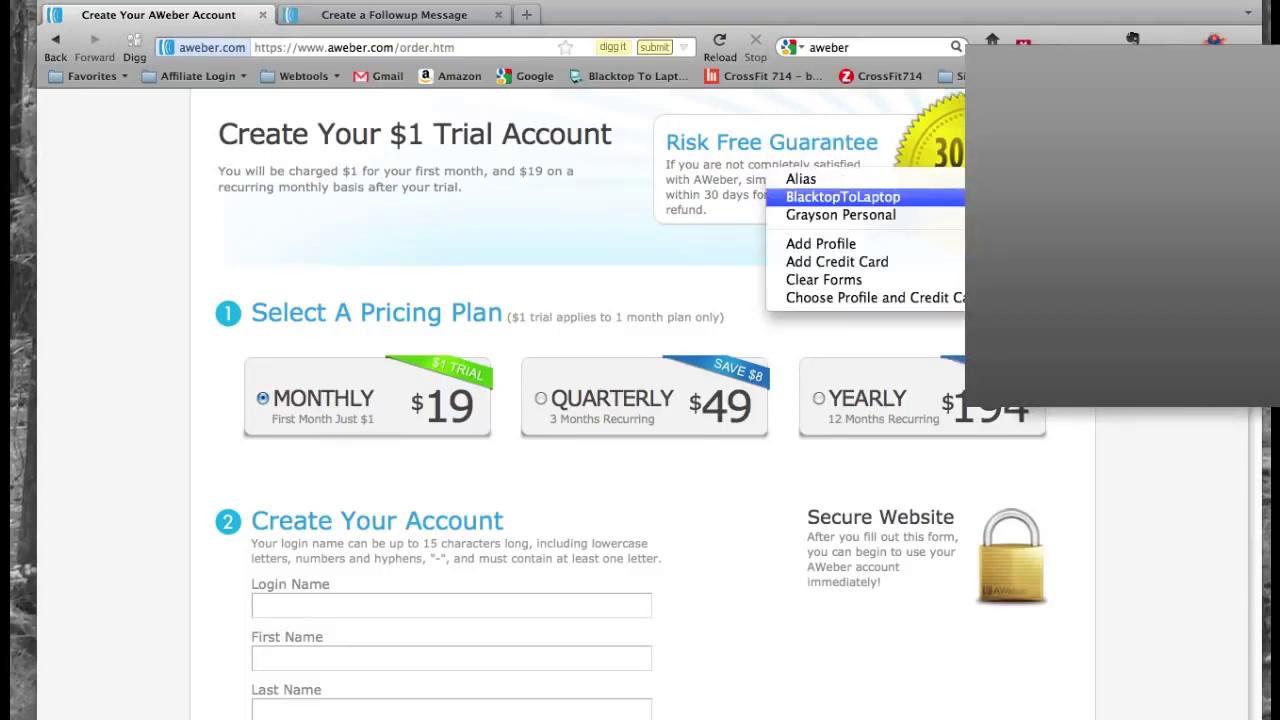
key("Return")
scroll(782, 404, "down", 10)
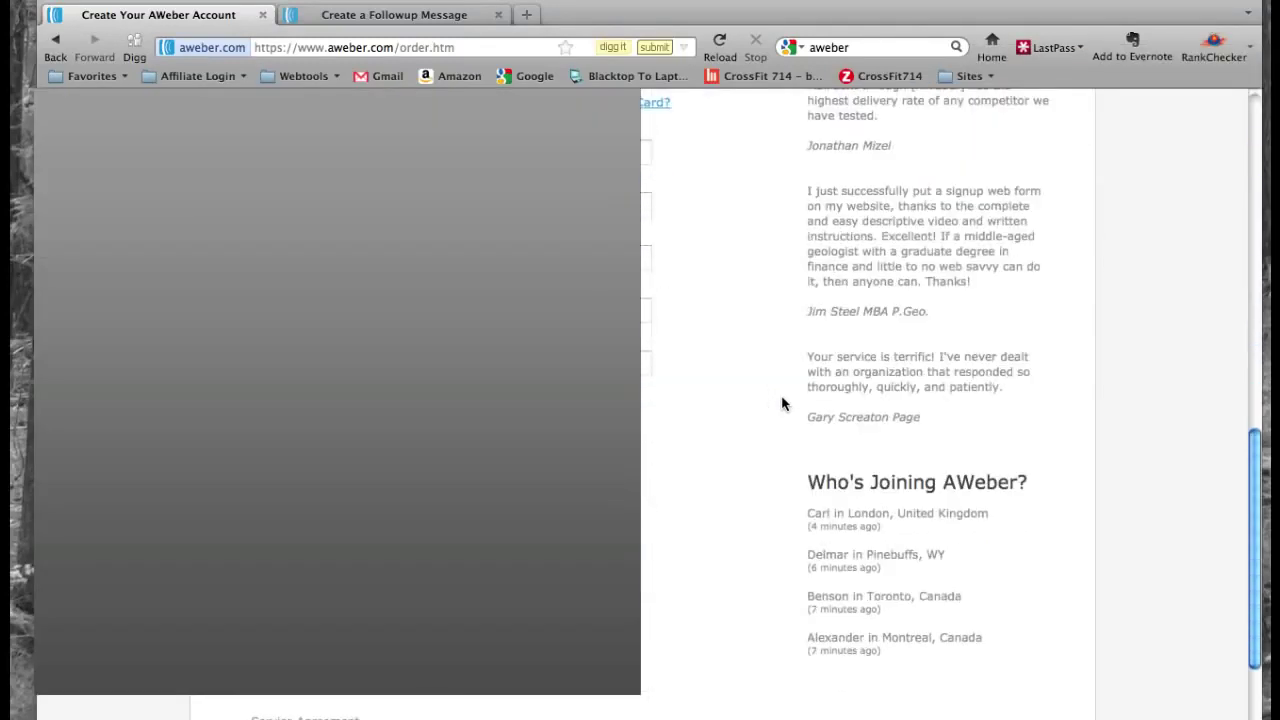
scroll(782, 404, "down", 8)
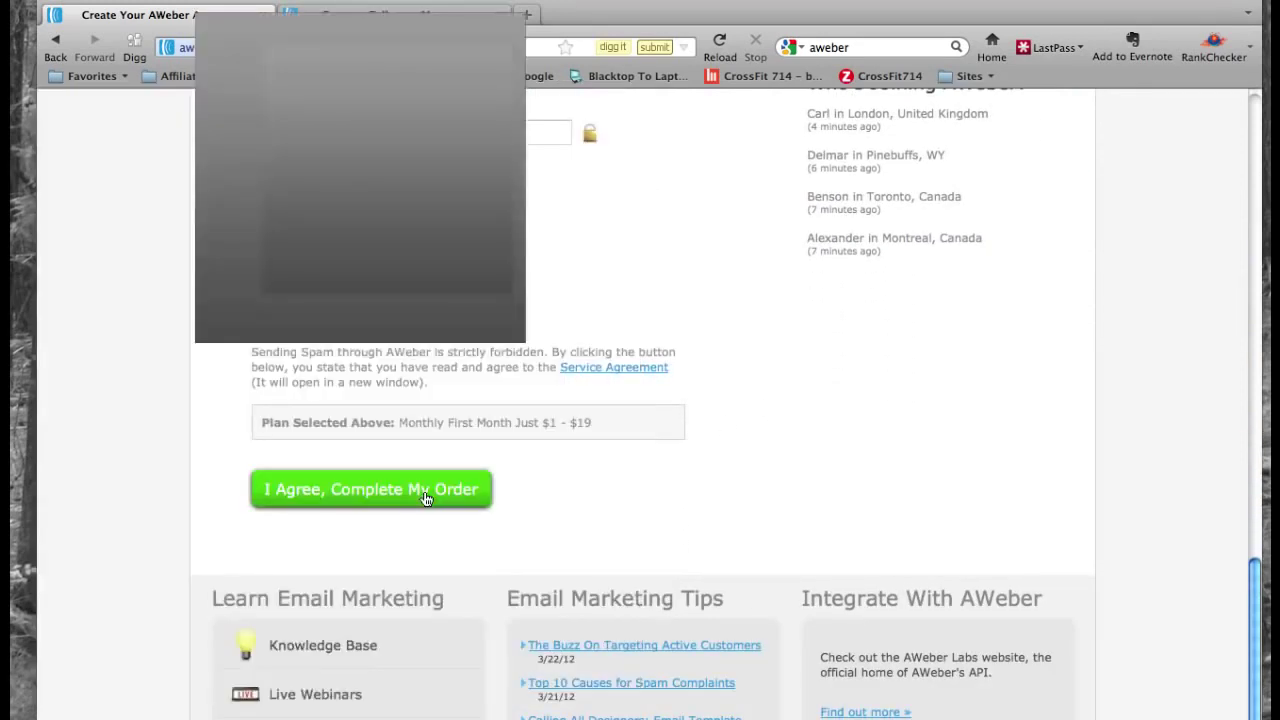
- Complete the trial order and continue to the Broadcast Editor Beta welcome page
left_click(424, 490)
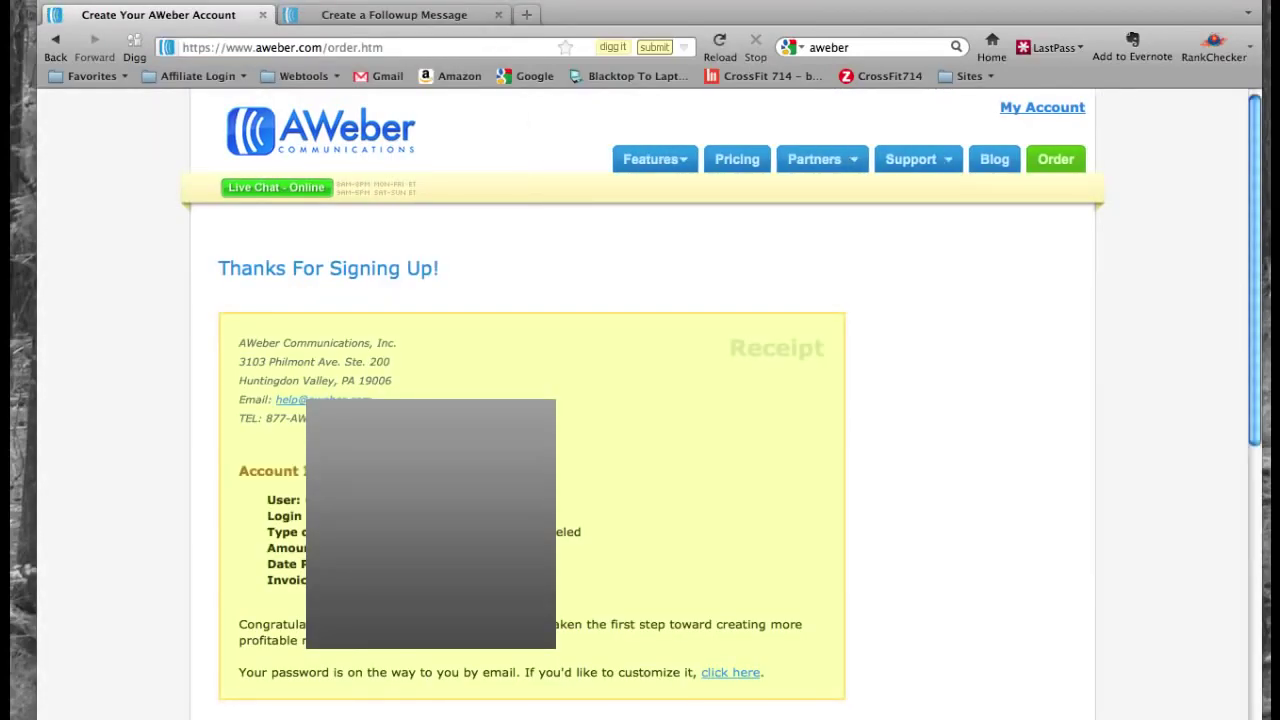
scroll(640, 400, "down", 3)
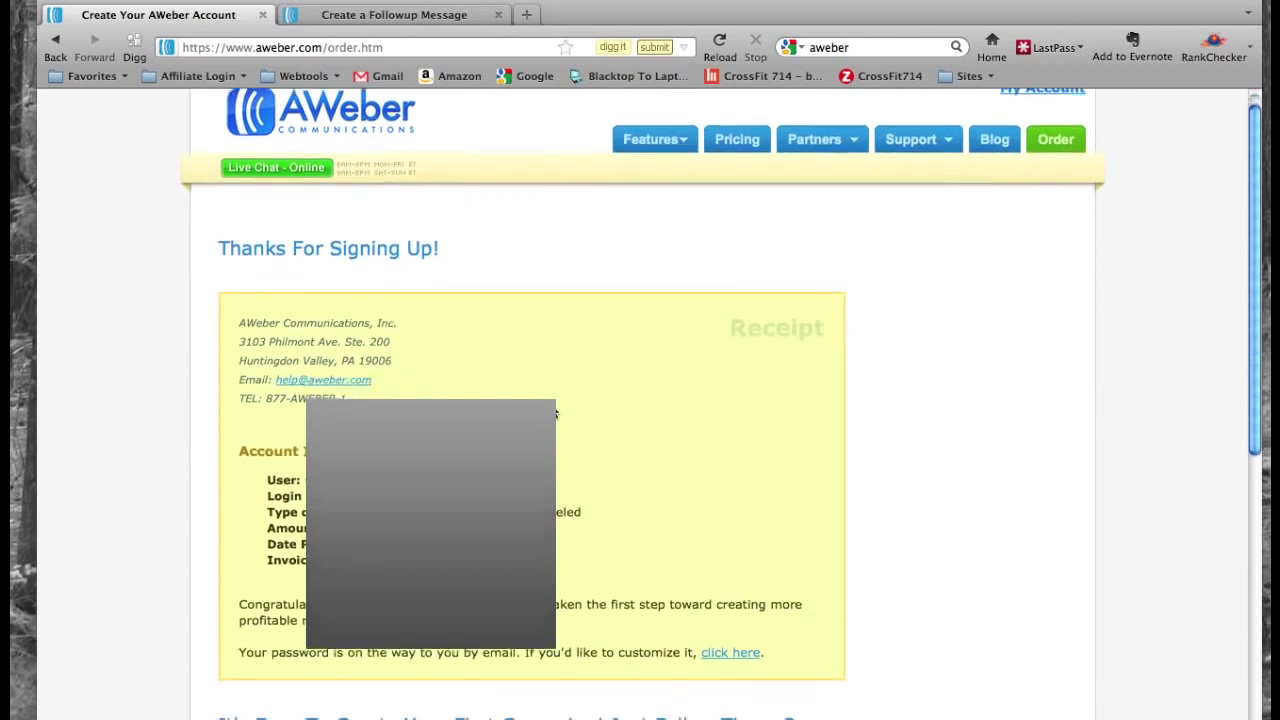
scroll(486, 360, "down", 10)
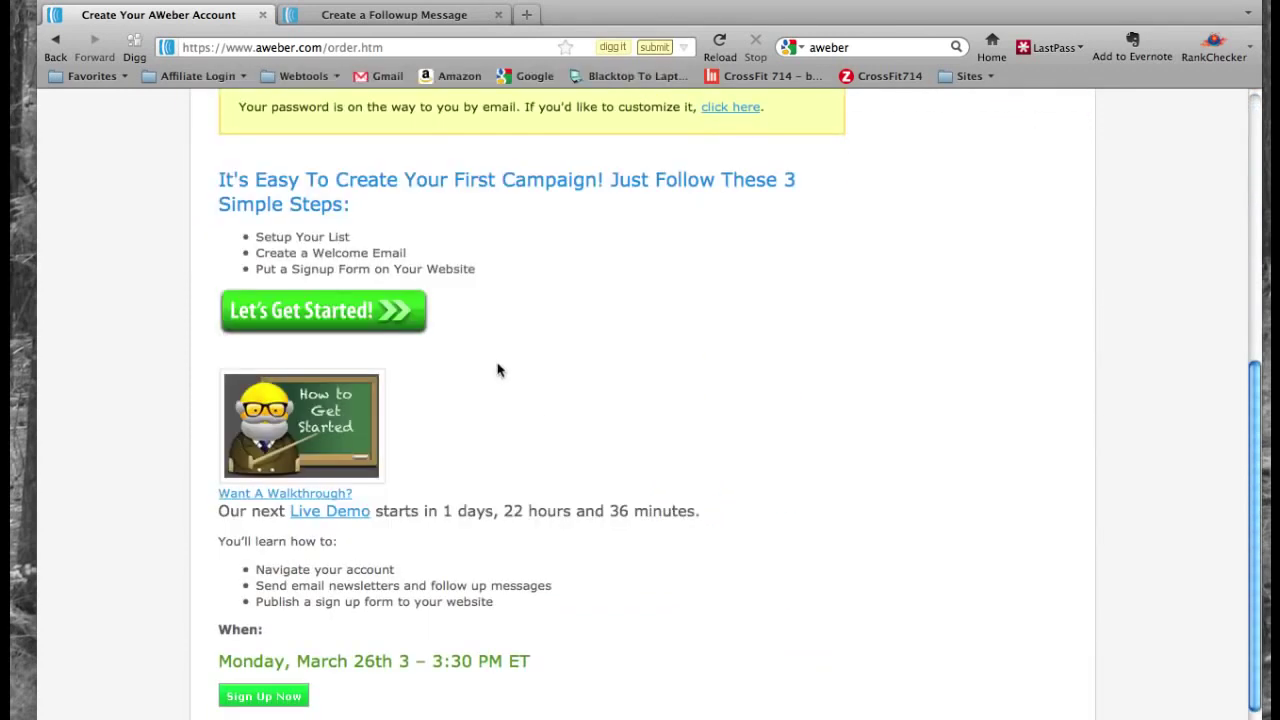
left_click(395, 322)
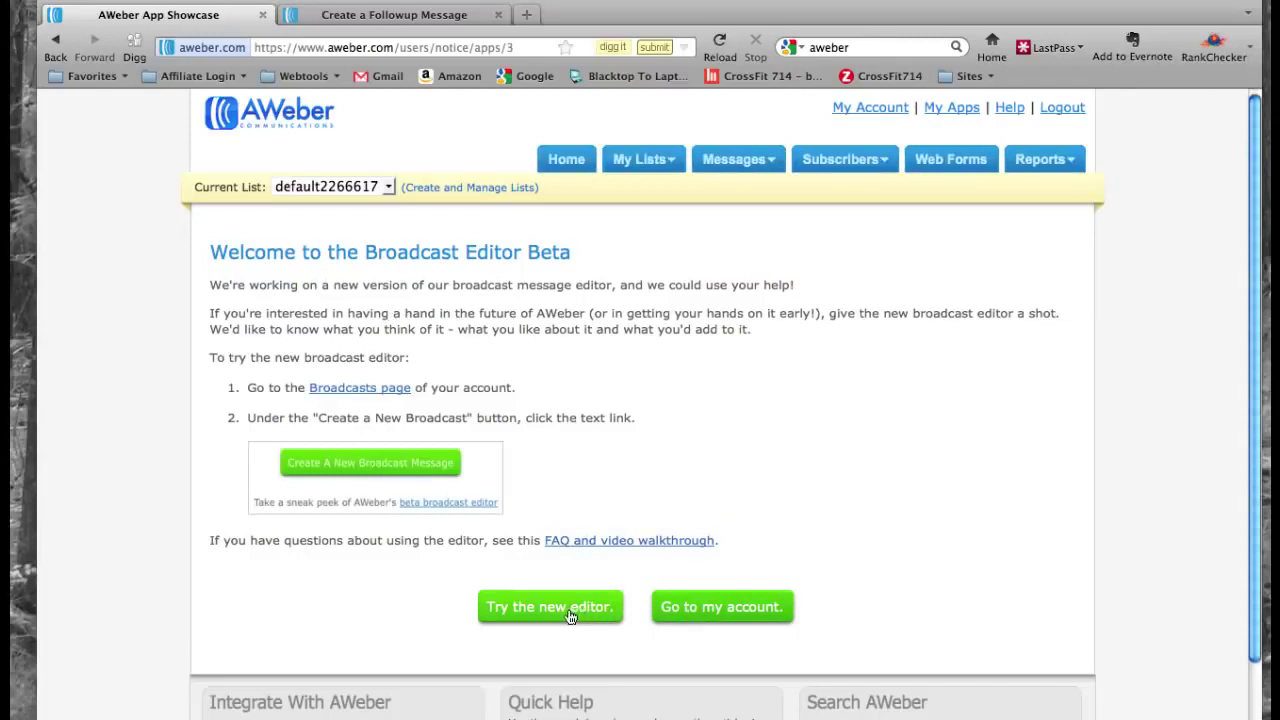
- Go to the account control panel and open Create and Manage Lists, showing default2266617
left_click(687, 608)
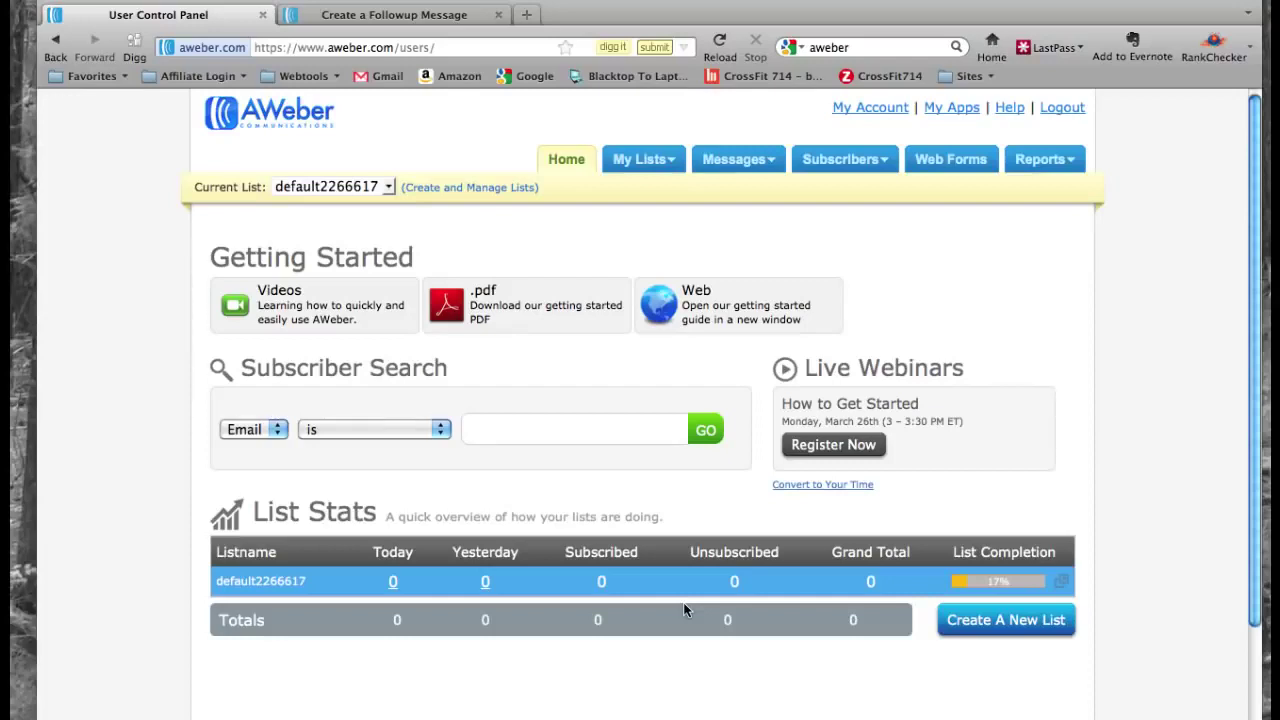
left_click(484, 190)
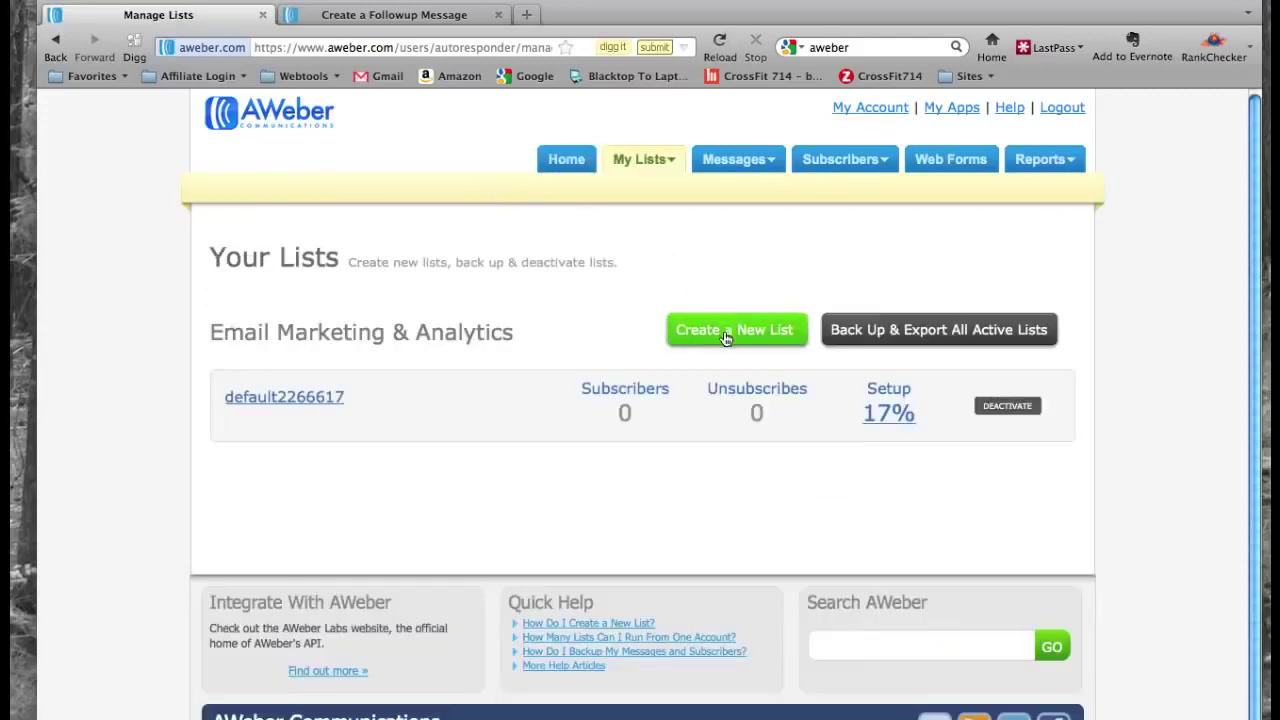
- Create a new list, default2266618, and review its Basic Settings page
left_click(726, 339)
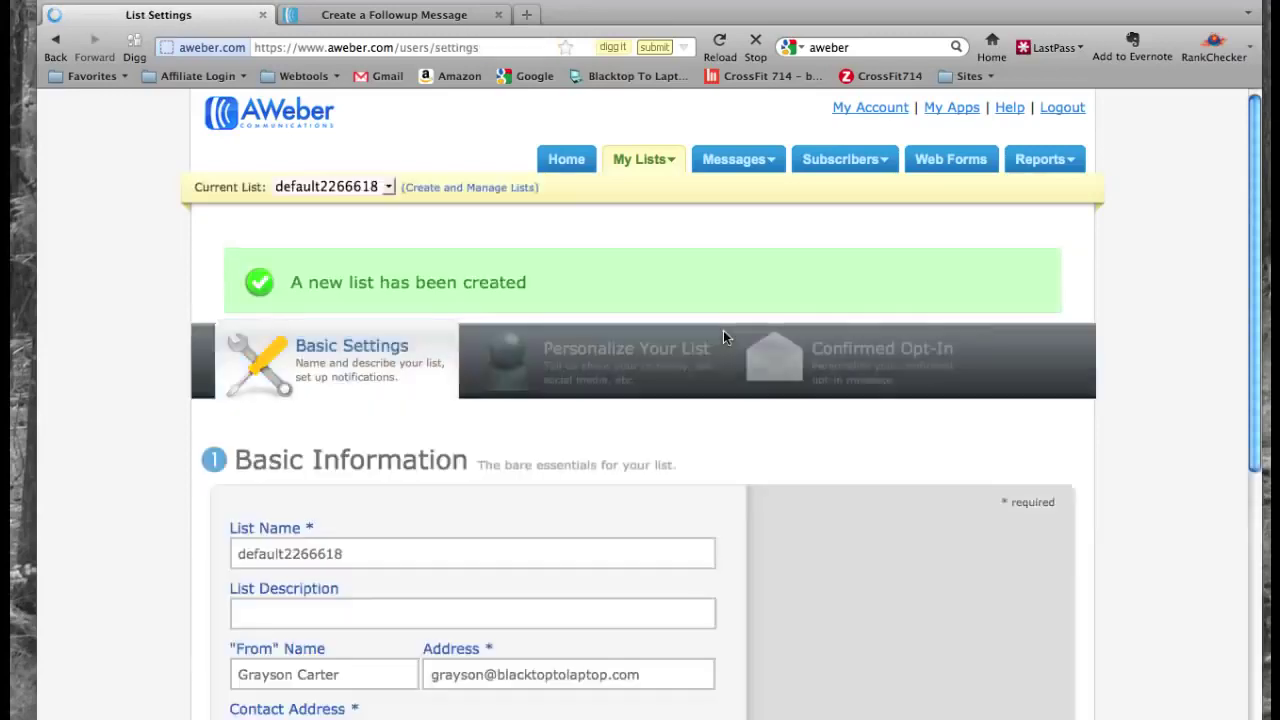
scroll(724, 335, "down", 4)
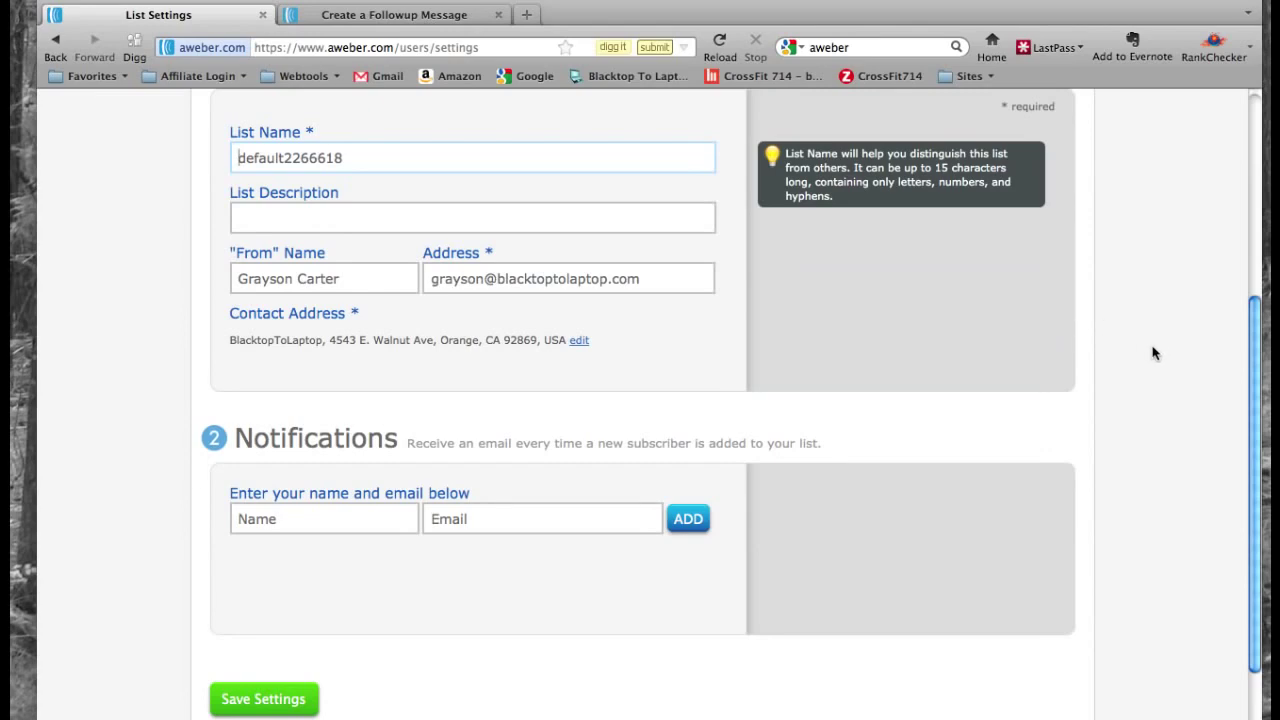
scroll(1147, 366, "down", 3)
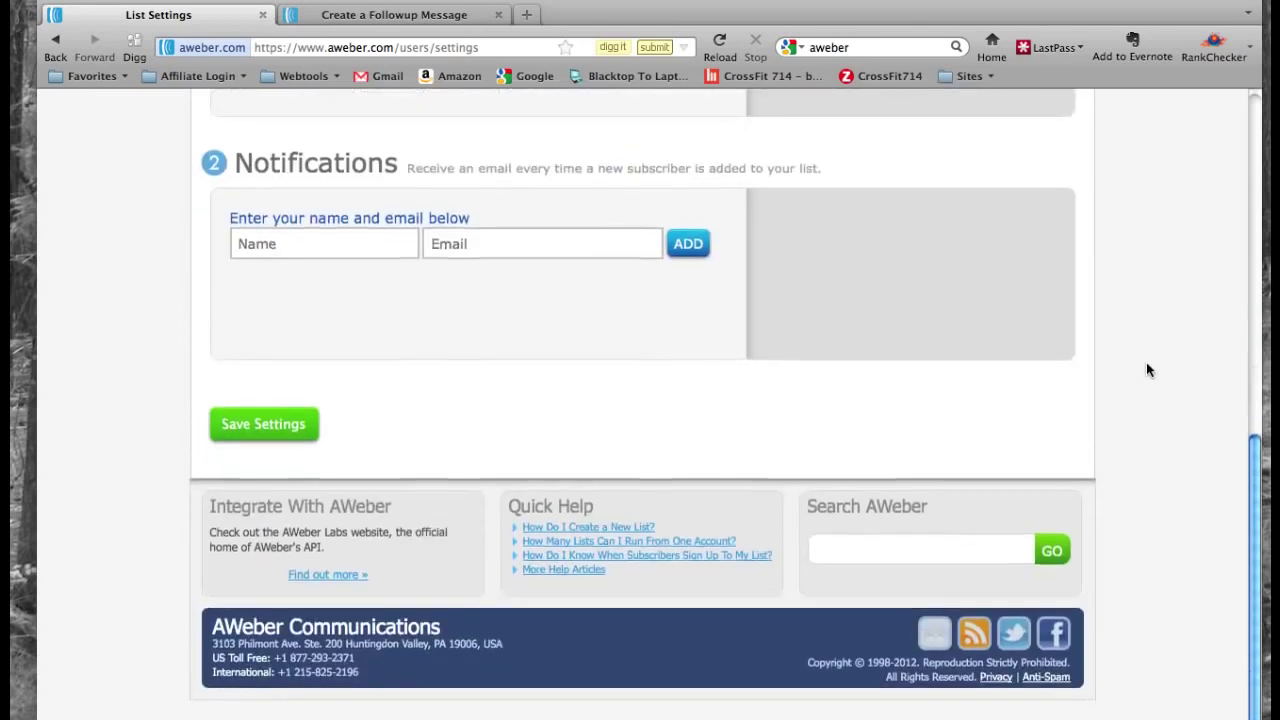
scroll(1147, 366, "up", 5)
scroll(1146, 370, "up", 3)
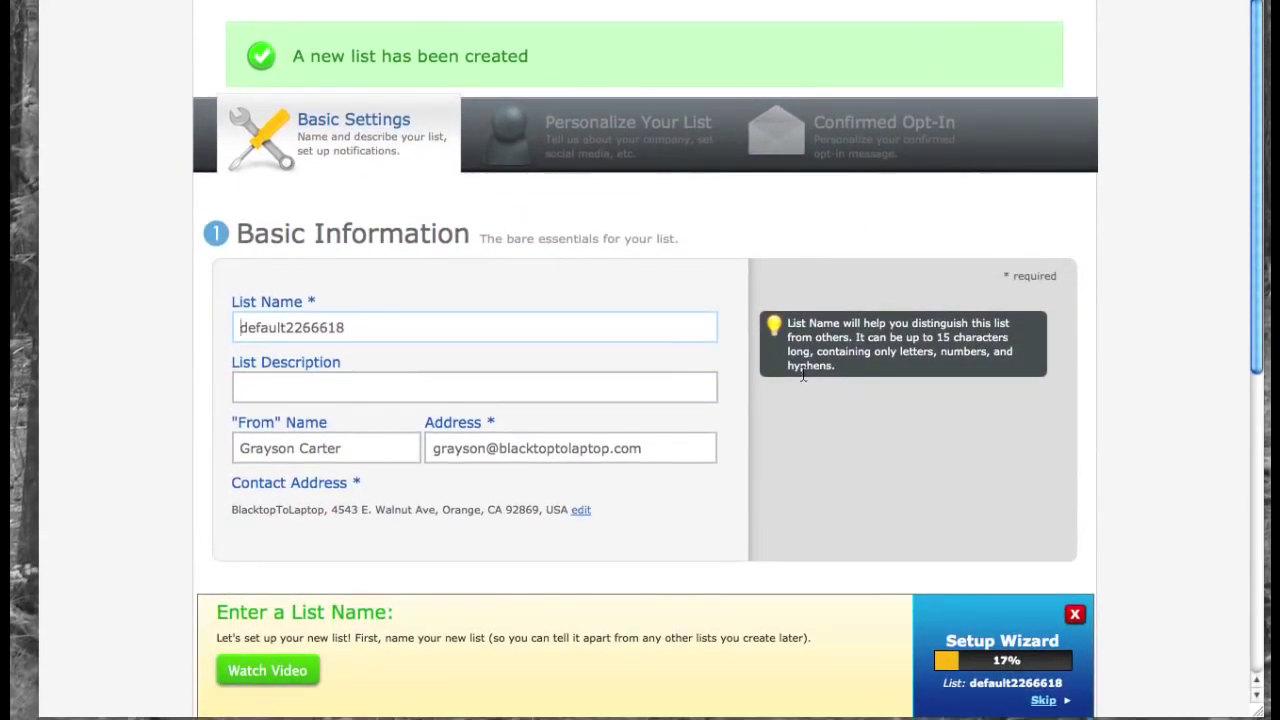
- Play the Setup Wizard's list-naming tutorial video, then pause it
left_click(297, 668)
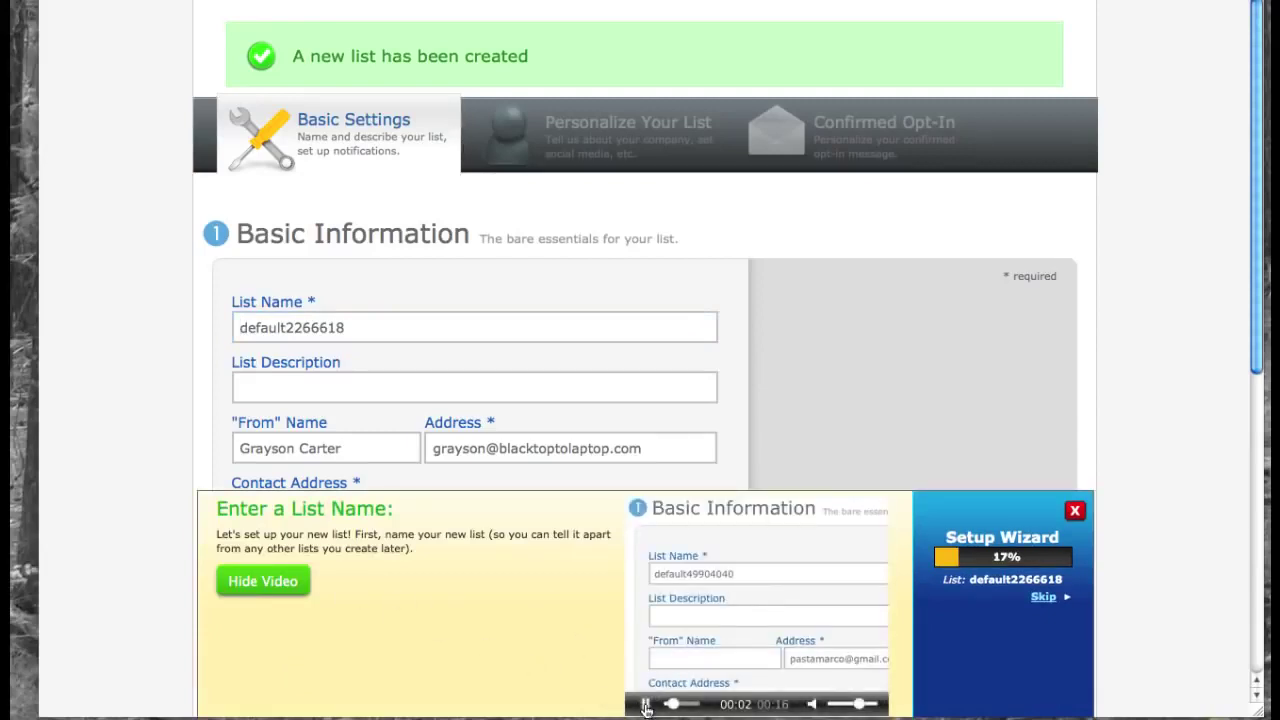
left_click(840, 575)
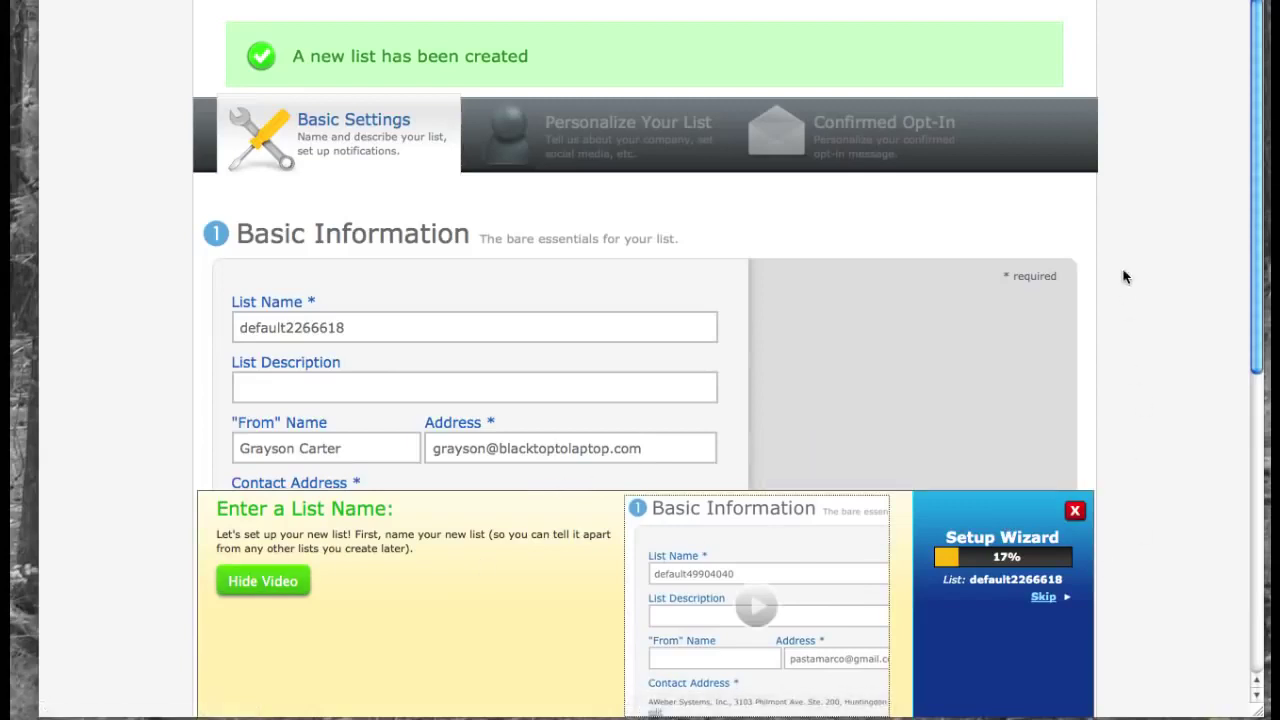
scroll(1123, 277, "down", 1)
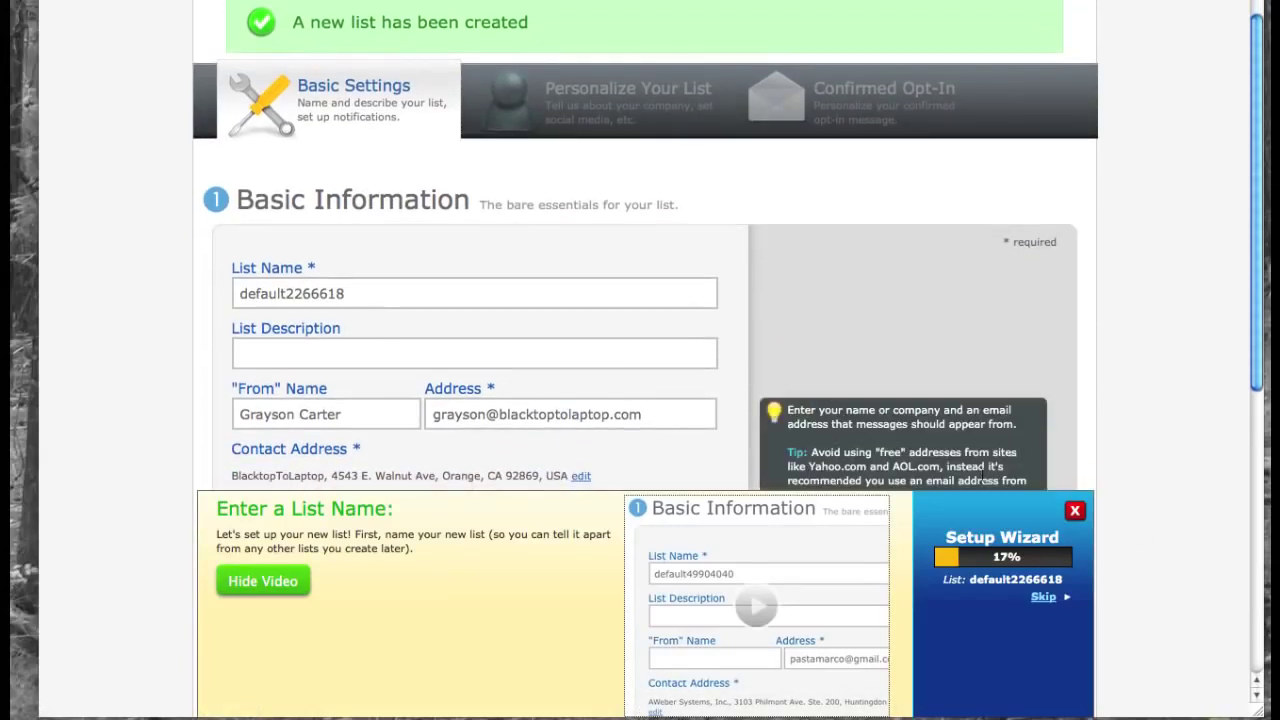
- Hide the tutorial video and change the list name to plcustomer1
left_click(263, 581)
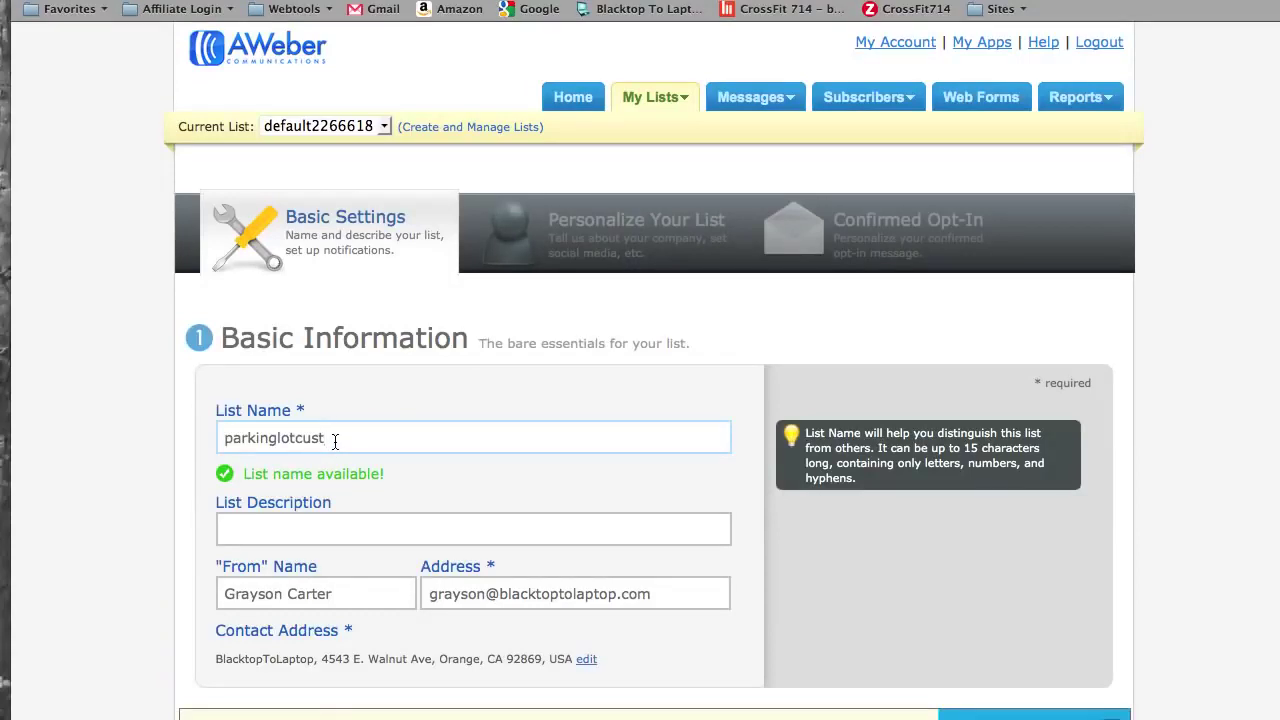
key("BackSpace")
key("BackSpace")
key("BackSpace")
key("BackSpace")
key("BackSpace")
key("BackSpace")
key("BackSpace")
key("BackSpace")
key("BackSpace")
key("BackSpace")
key("BackSpace")
key("BackSpace")
key("BackSpace")
key("BackSpace")
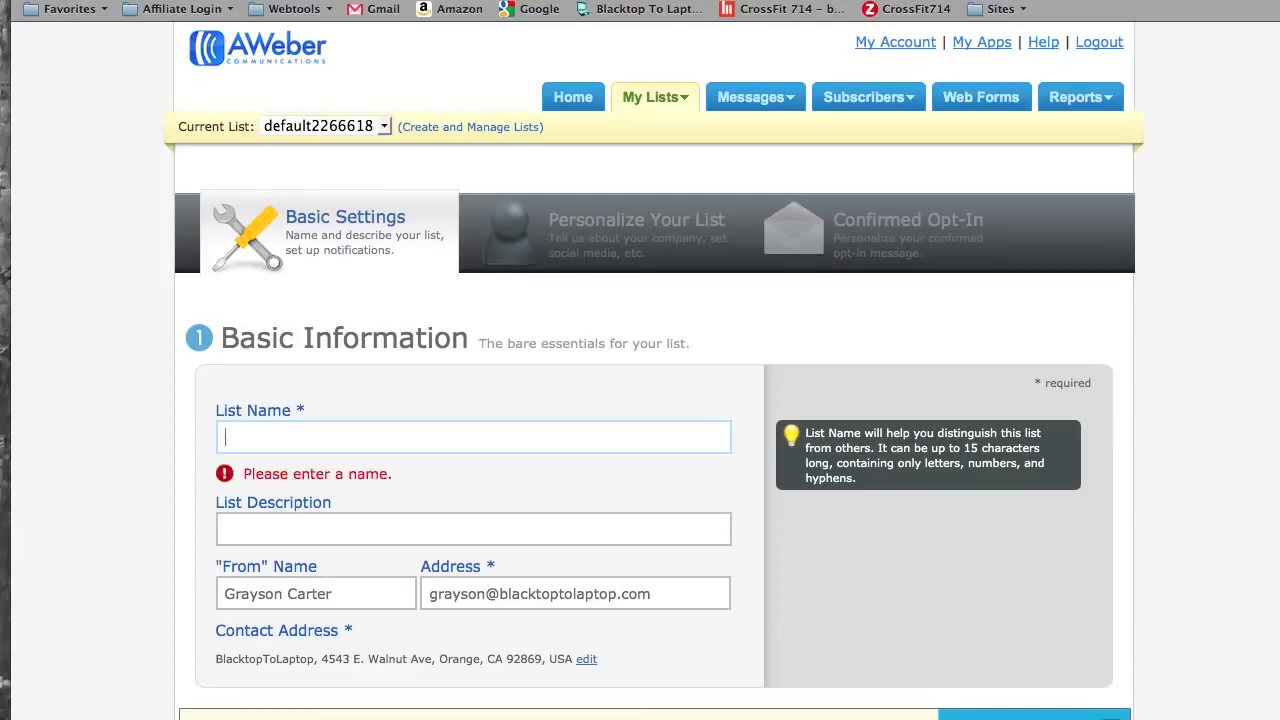
type("plcustomer1")
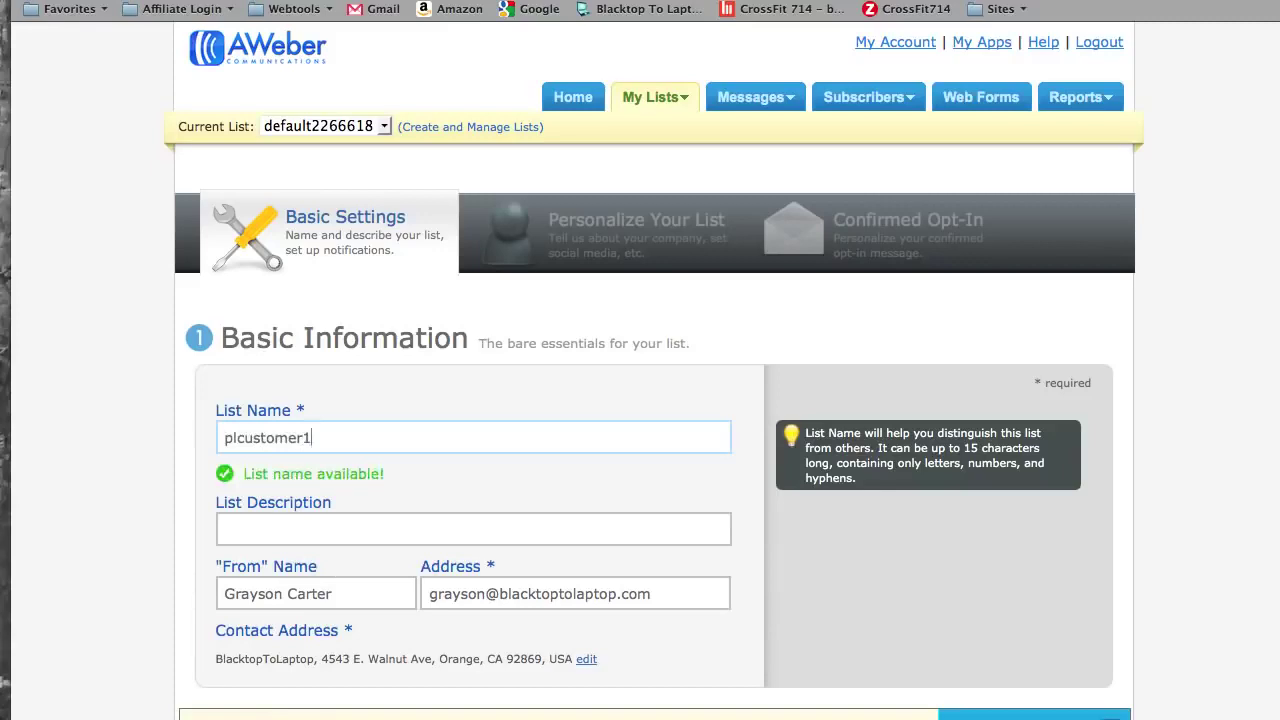
- Enter the list description 'Parking lot customers' and scroll down to Save Settings
left_click(300, 529)
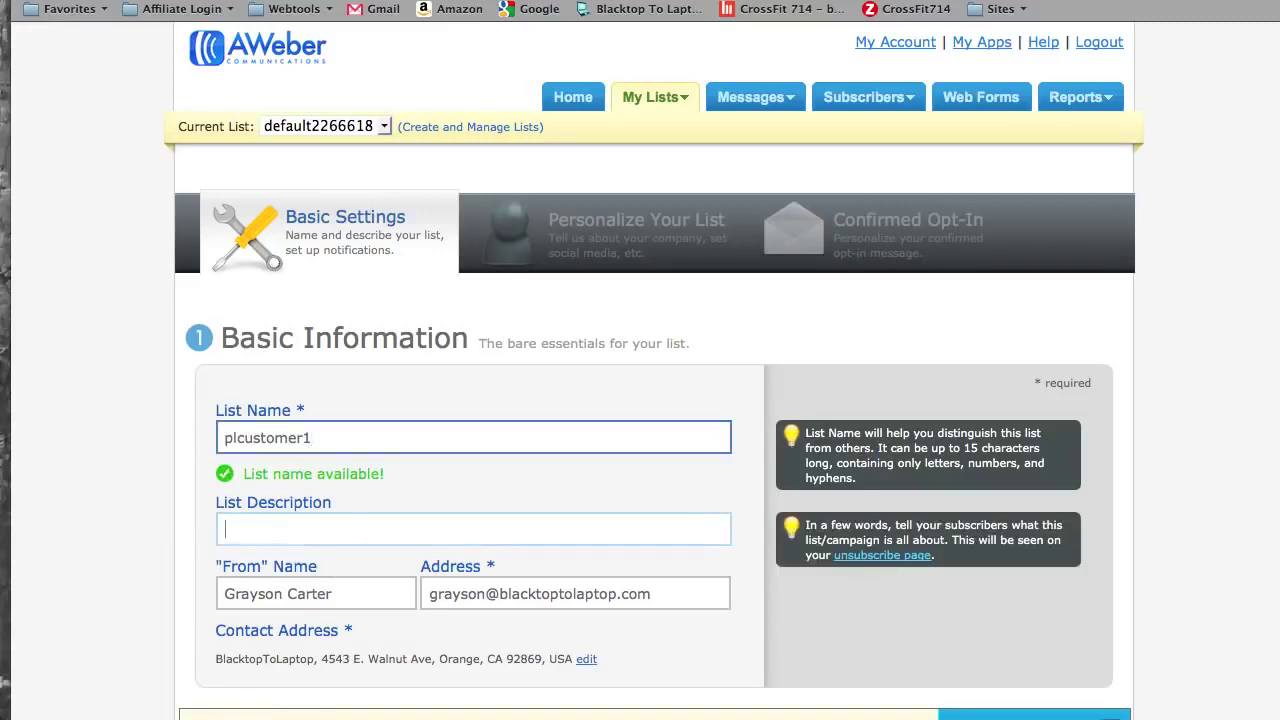
type("Parking lot customers")
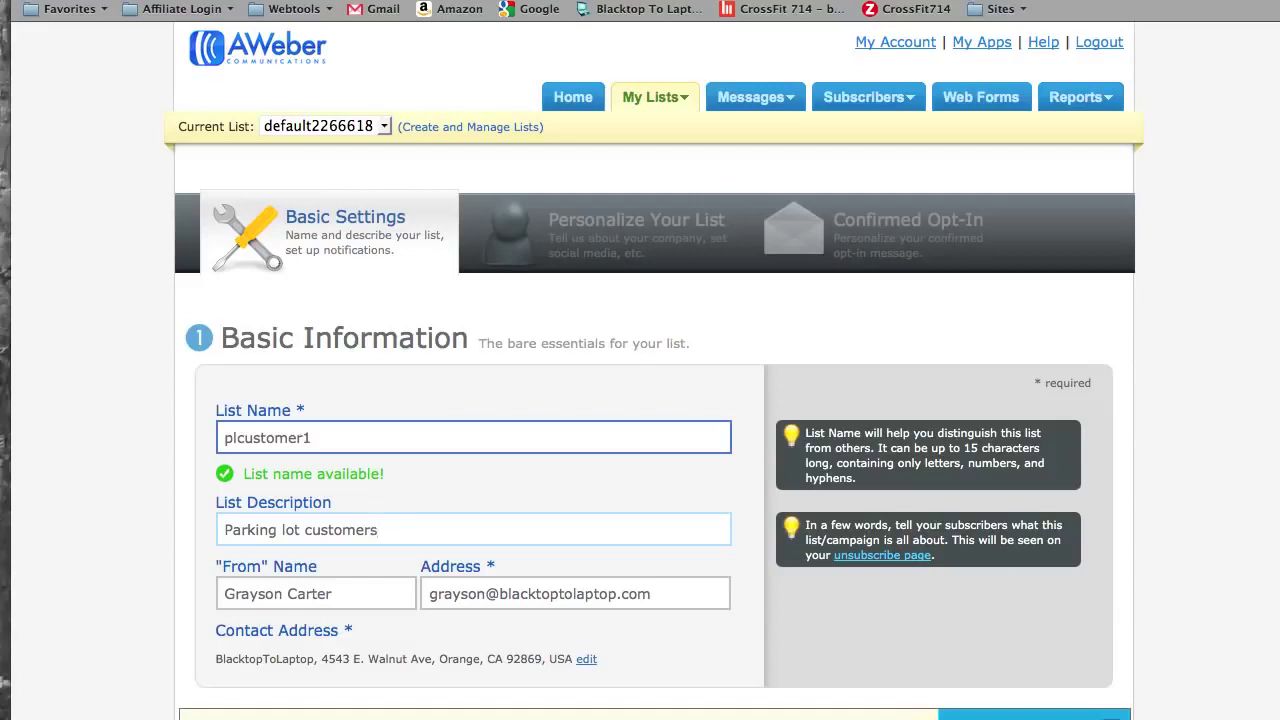
mouse_move(337, 594)
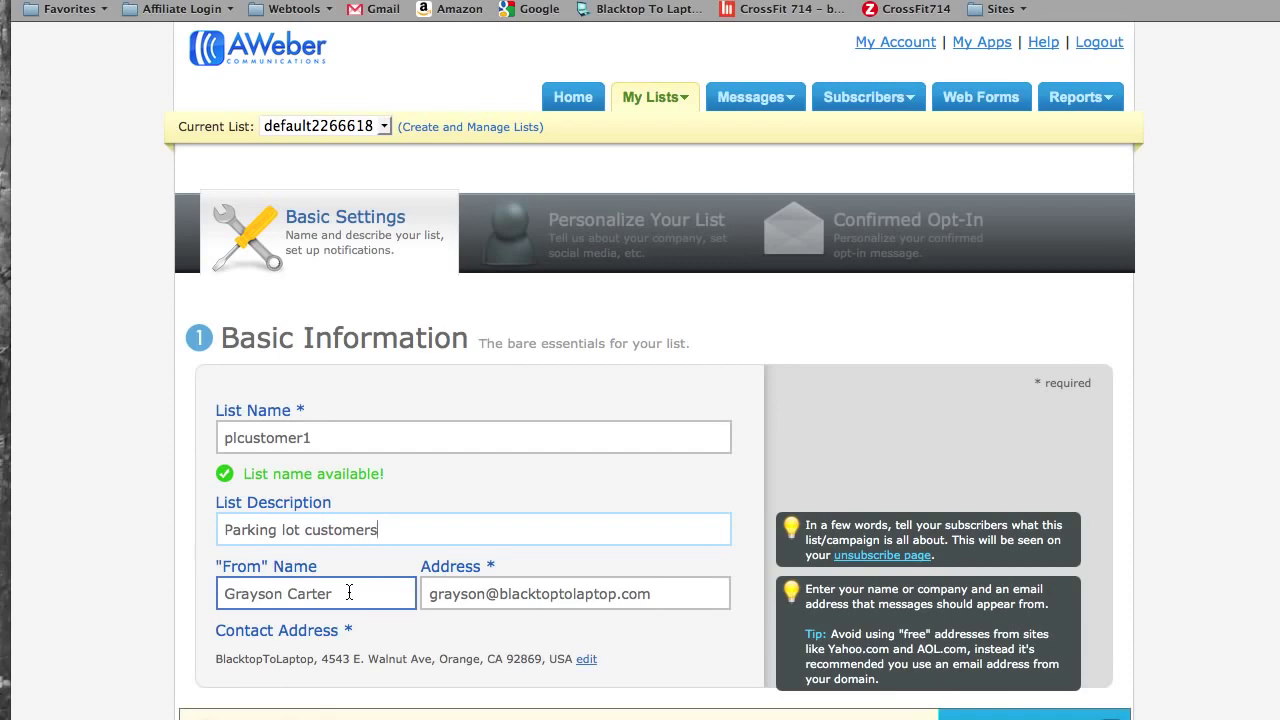
scroll(349, 592, "down", 1)
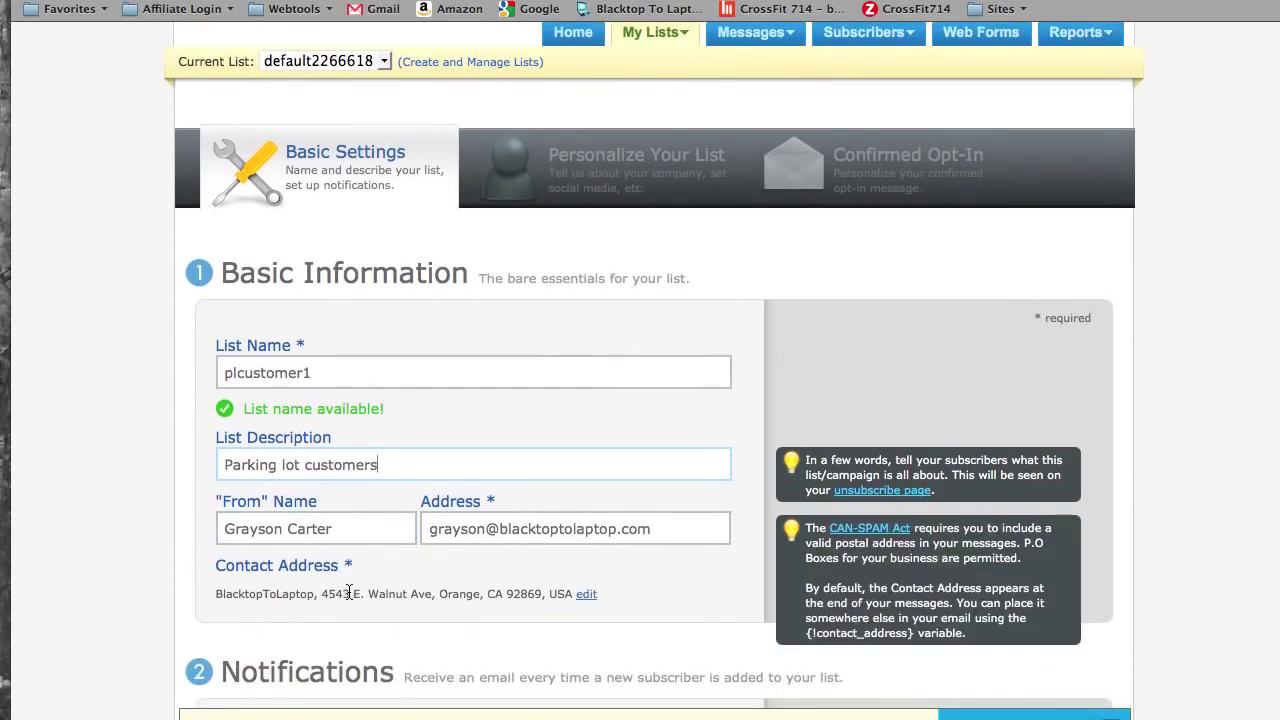
scroll(349, 592, "down", 4)
scroll(349, 592, "down", 2)
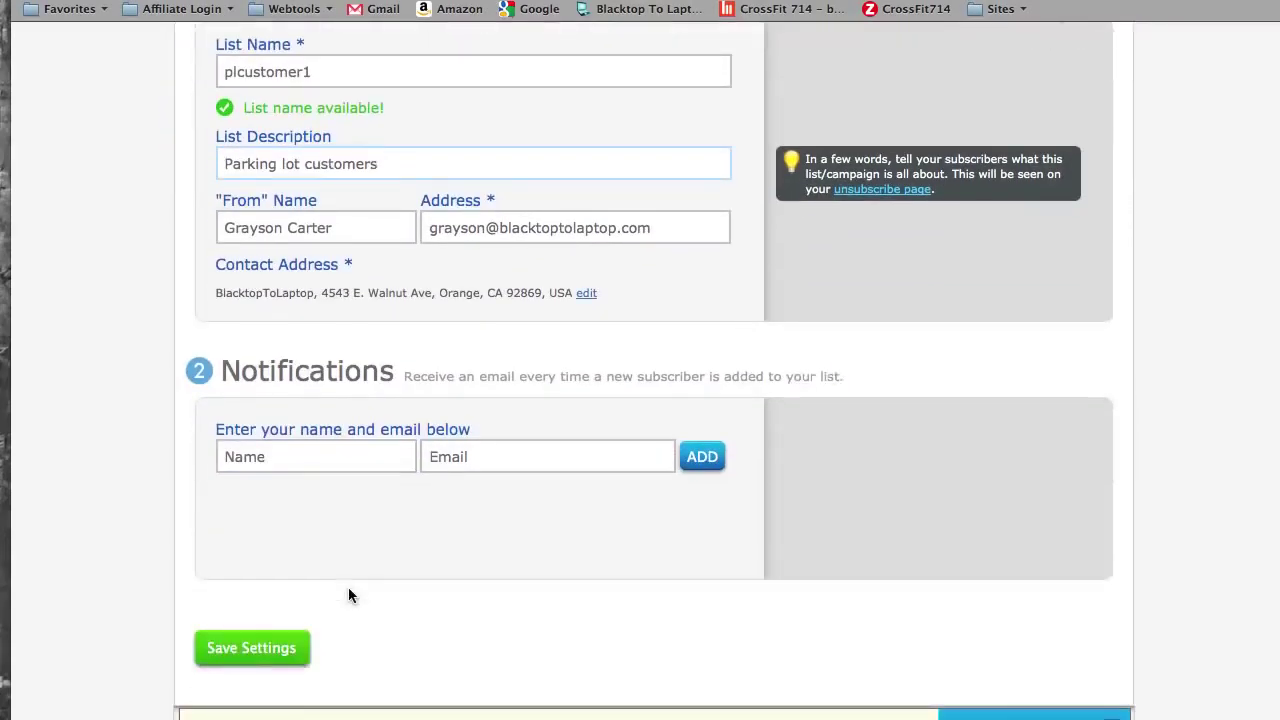
left_click(250, 647)
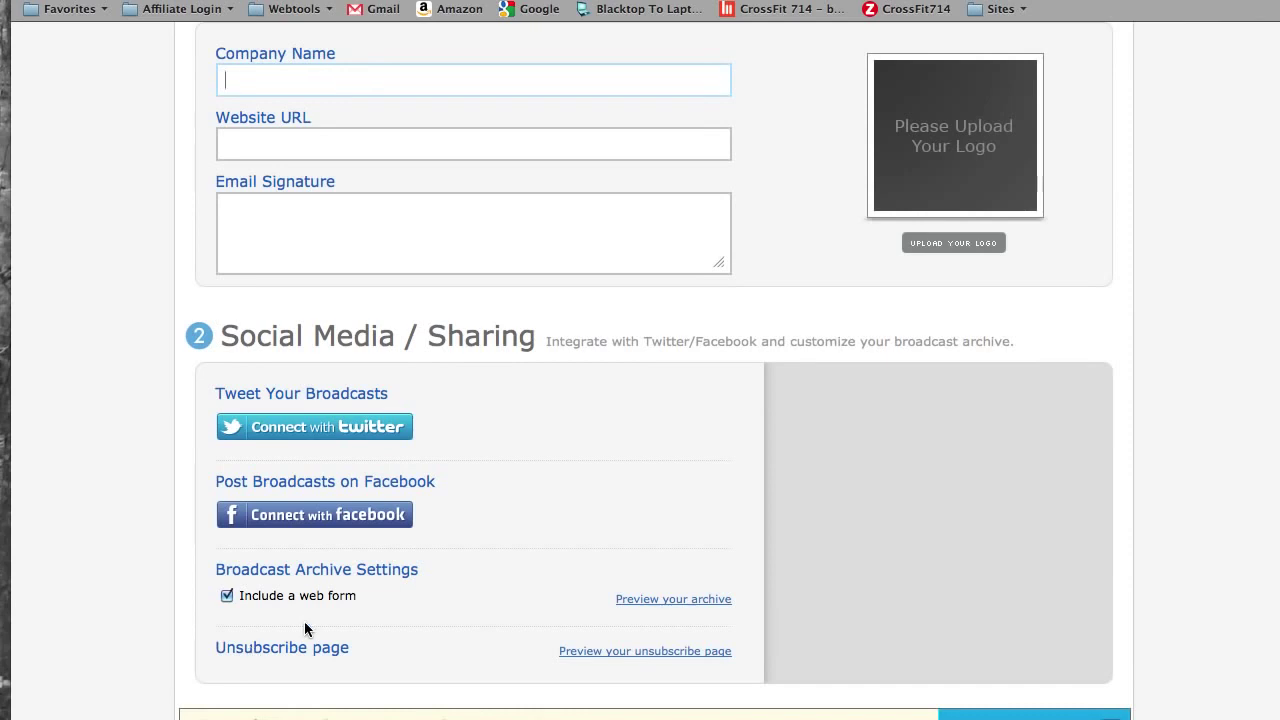
scroll(686, 483, "up", 3)
scroll(686, 483, "up", 1)
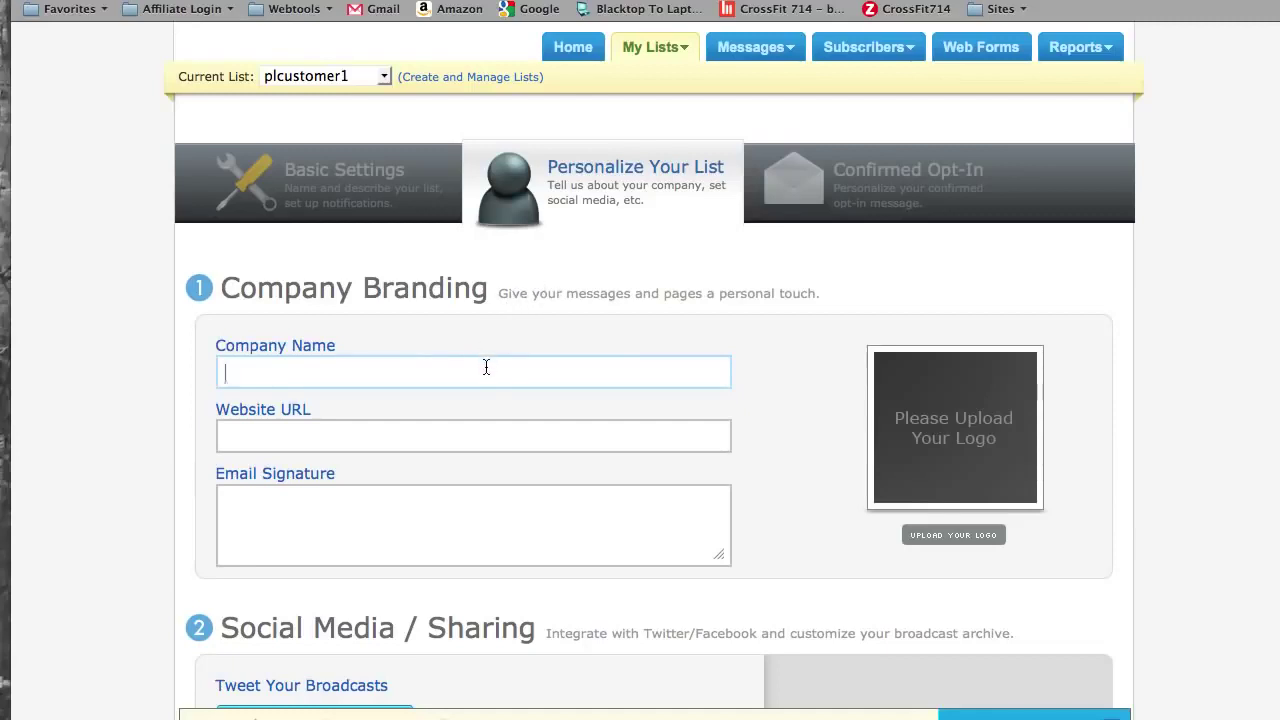
type("Blacktop To Laptop")
key("Tab")
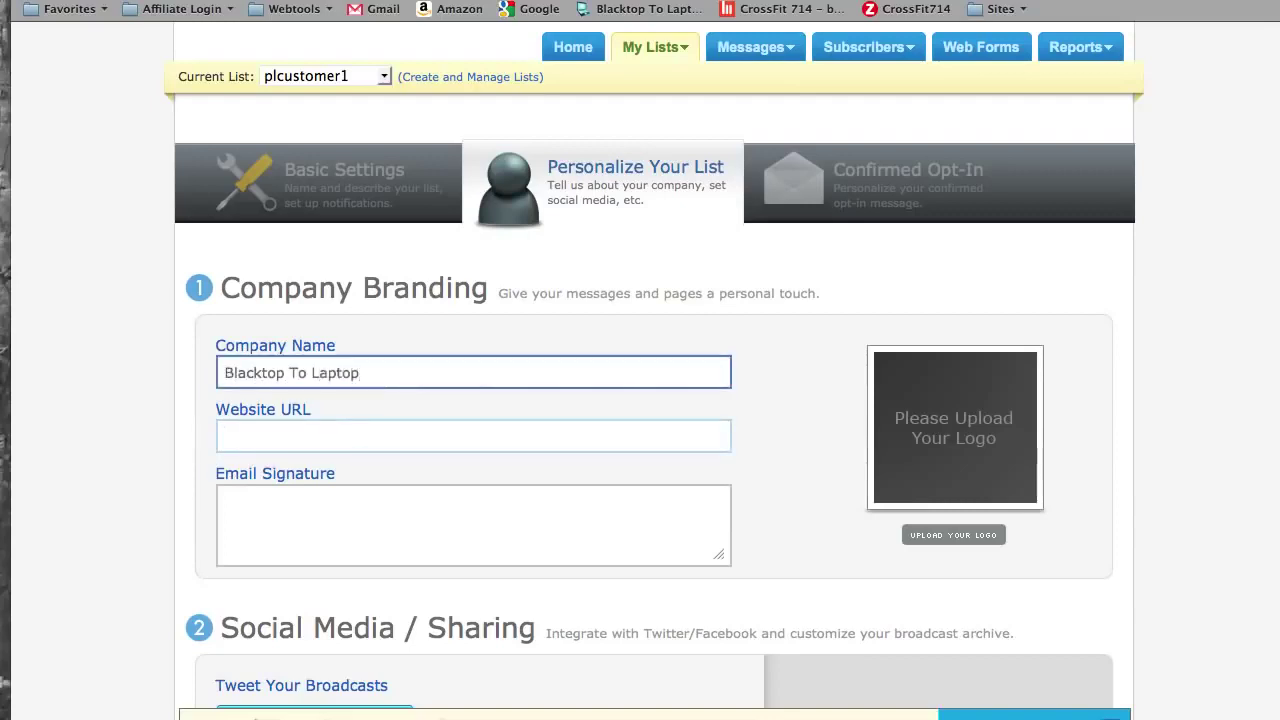
type("http://www")
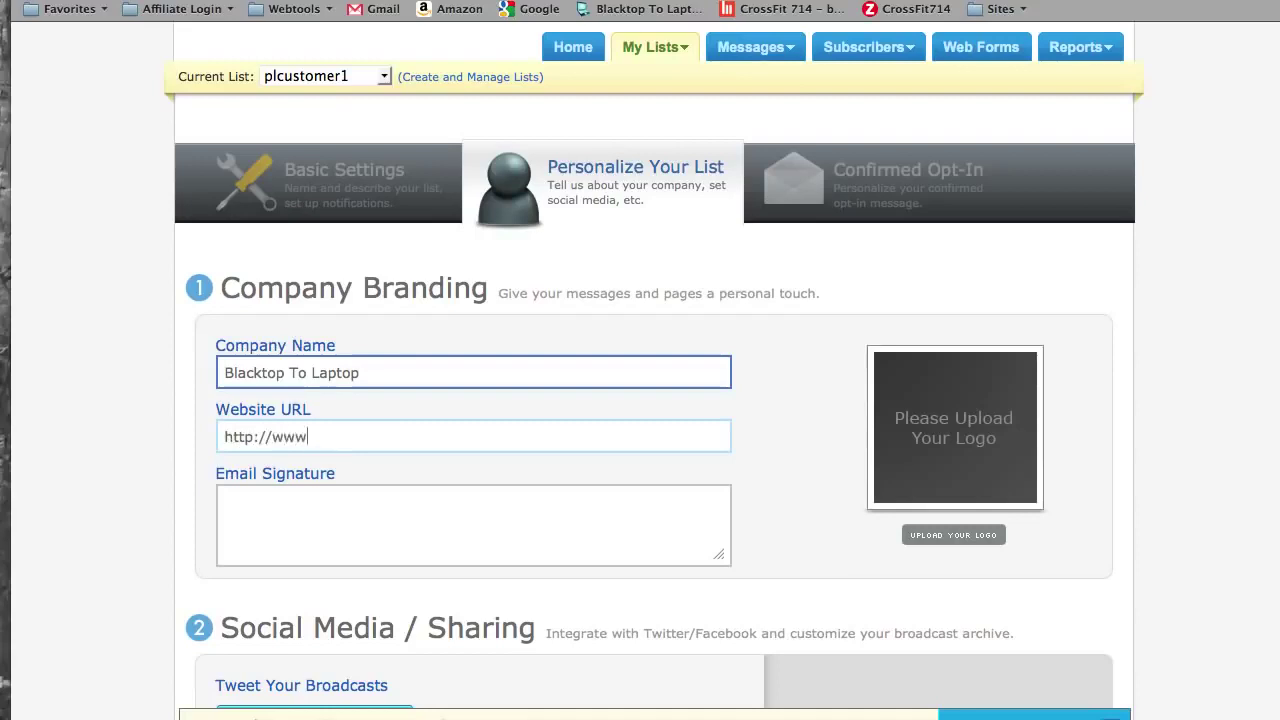
type(".blacktoptolapt")
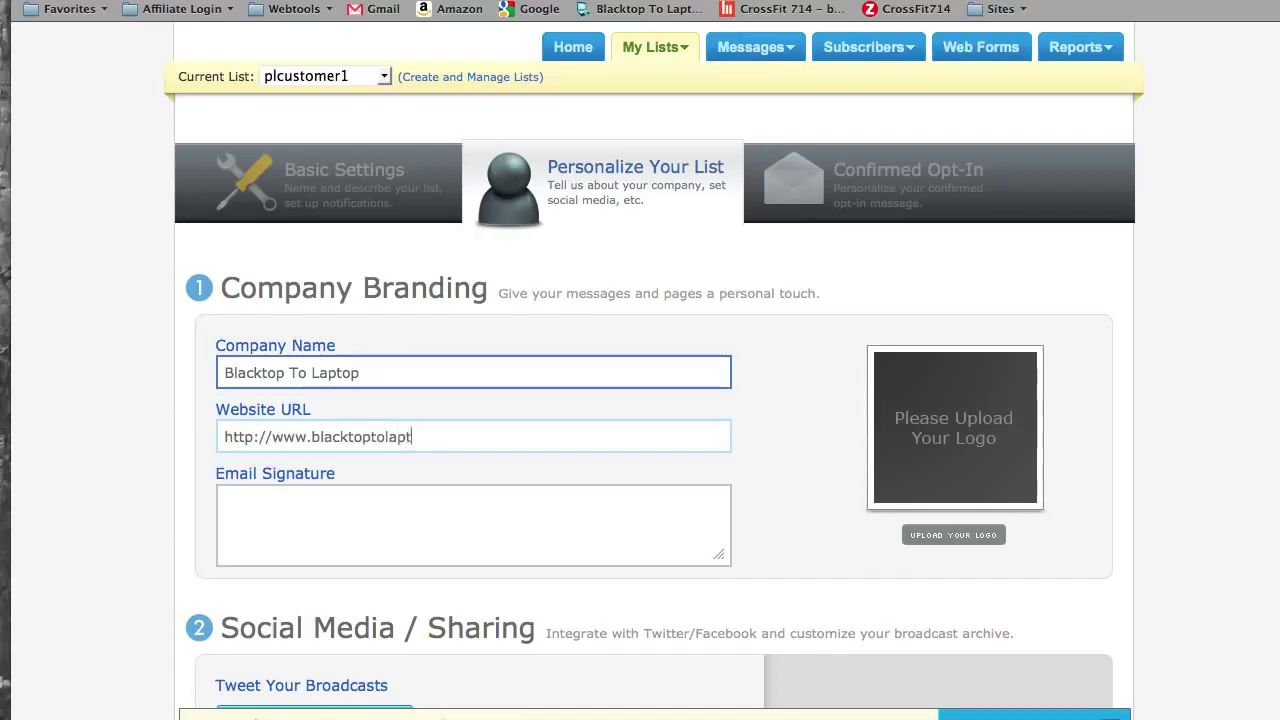
type("op.com")
- Add an email signature with the sender's name and tagline 'Tips, tools, and technology for small business owners'
left_click(228, 501)
type("Grayson Carter")
key("Return")
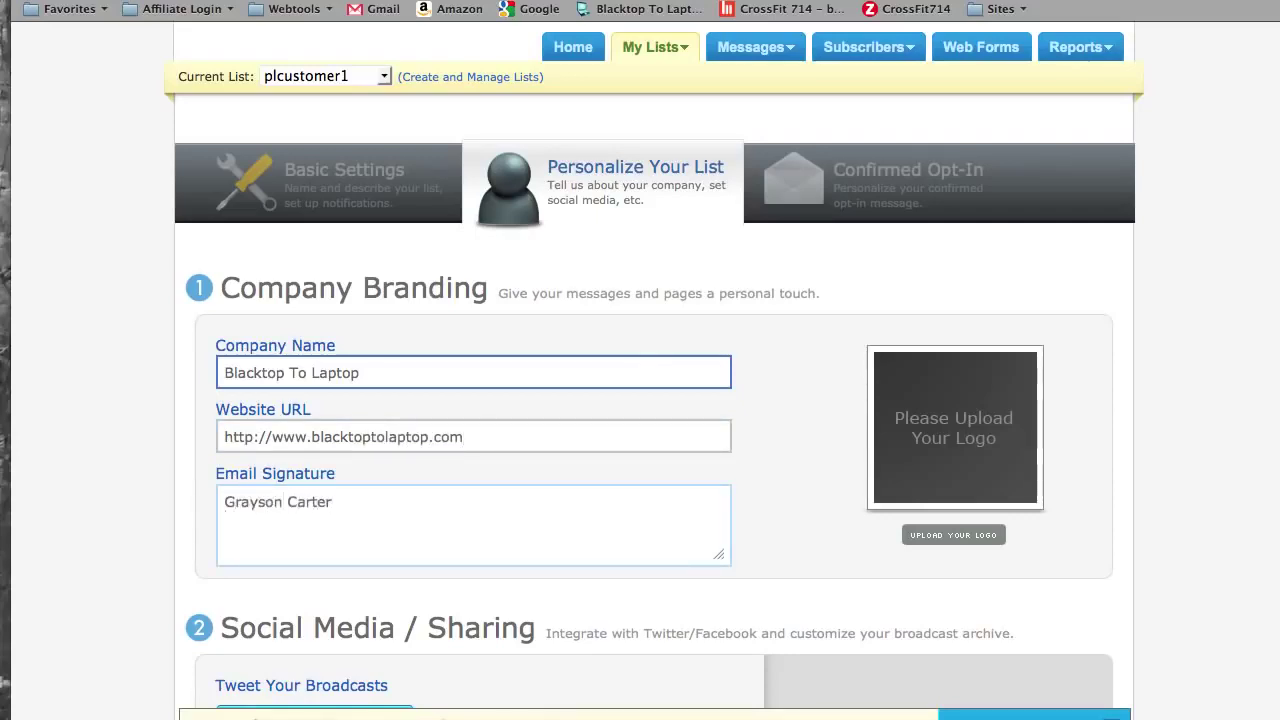
type("Tips, tools, and tec")
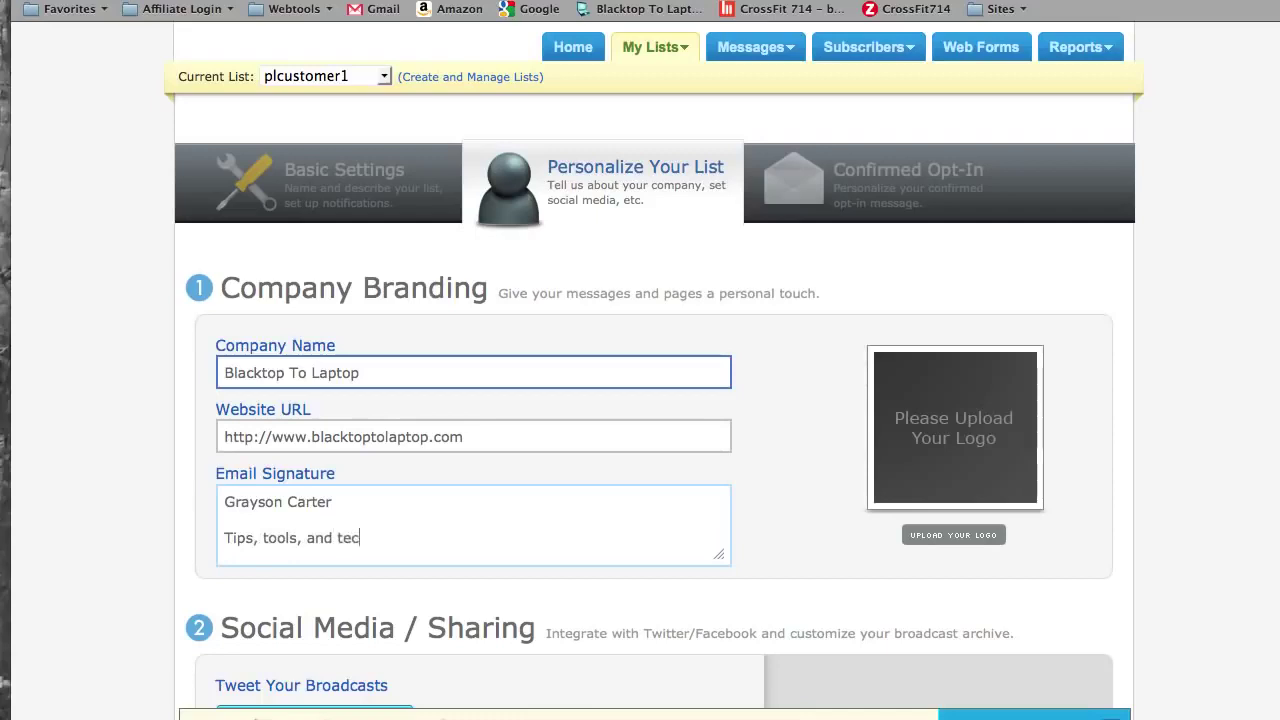
type("hnology for ")
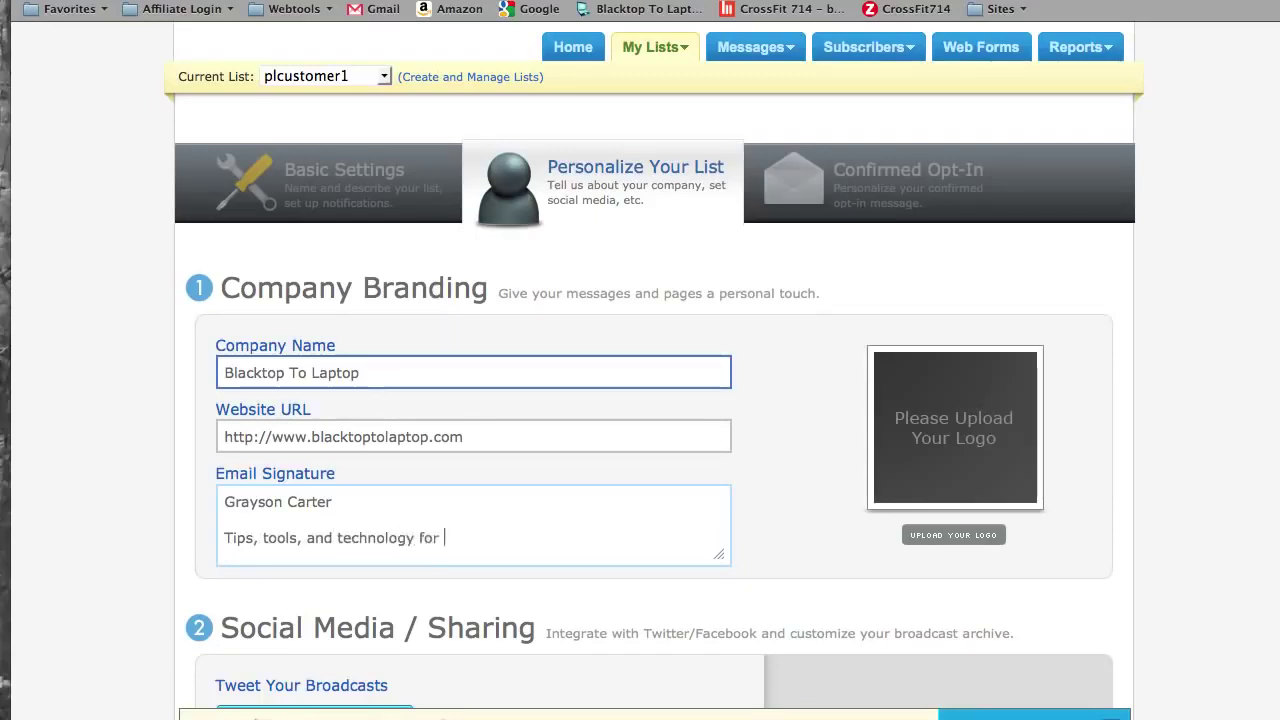
type("small business owners")
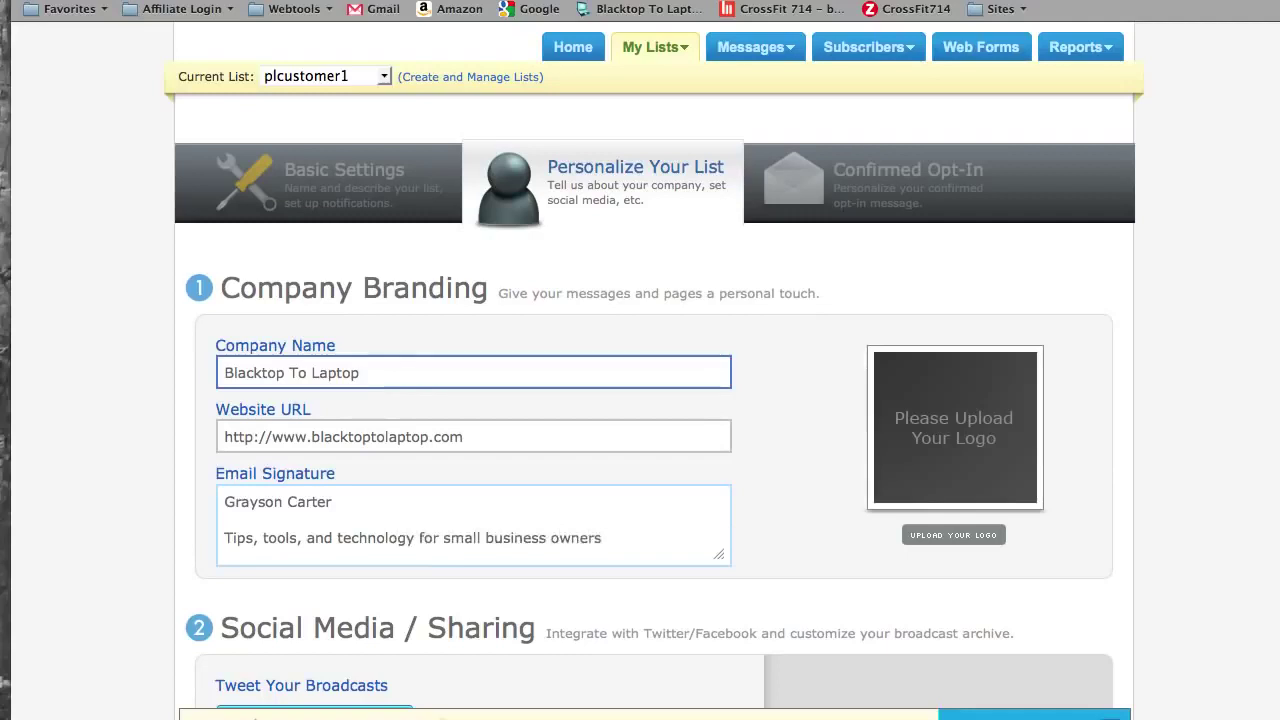
scroll(805, 398, "down", 1)
scroll(806, 405, "down", 3)
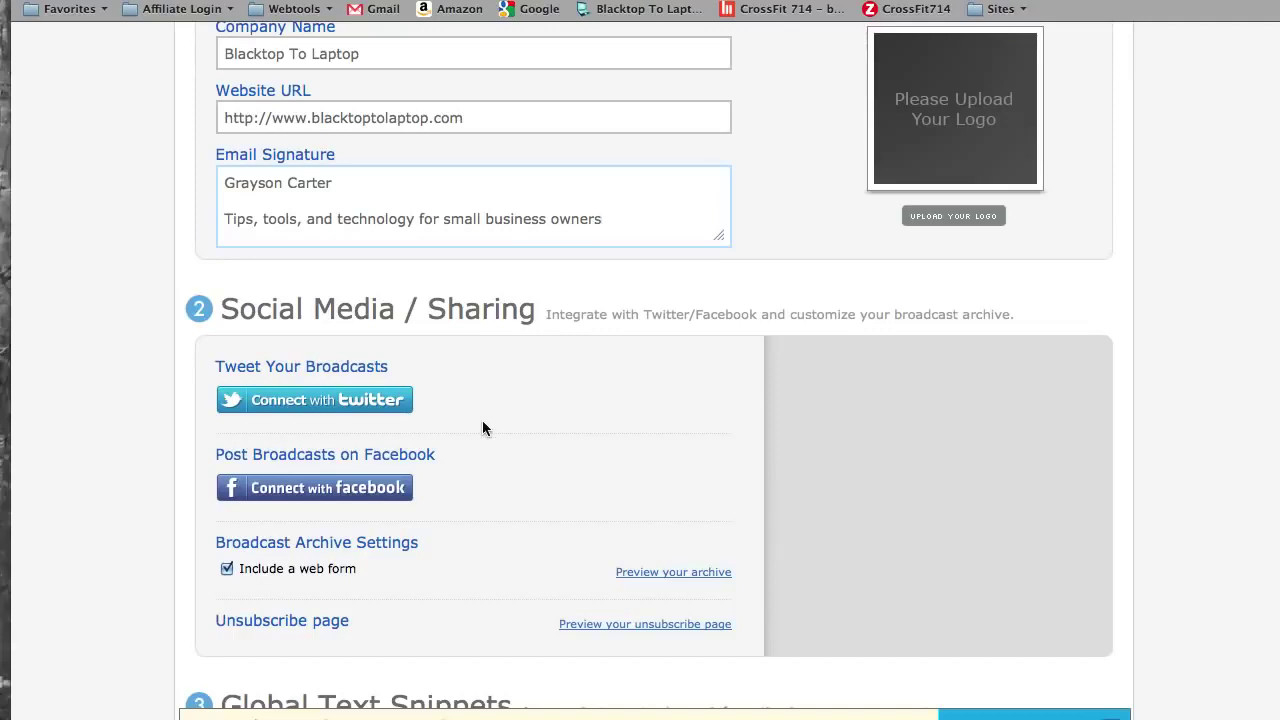
scroll(482, 428, "down", 2)
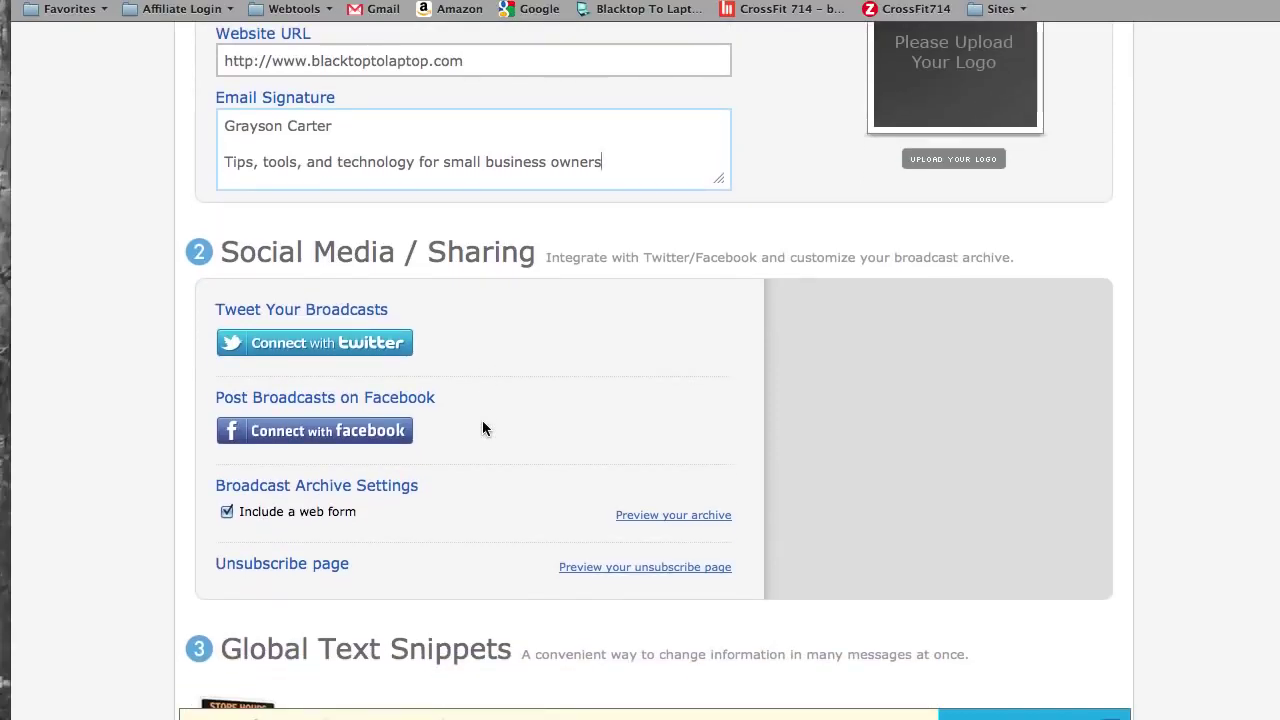
scroll(482, 428, "down", 10)
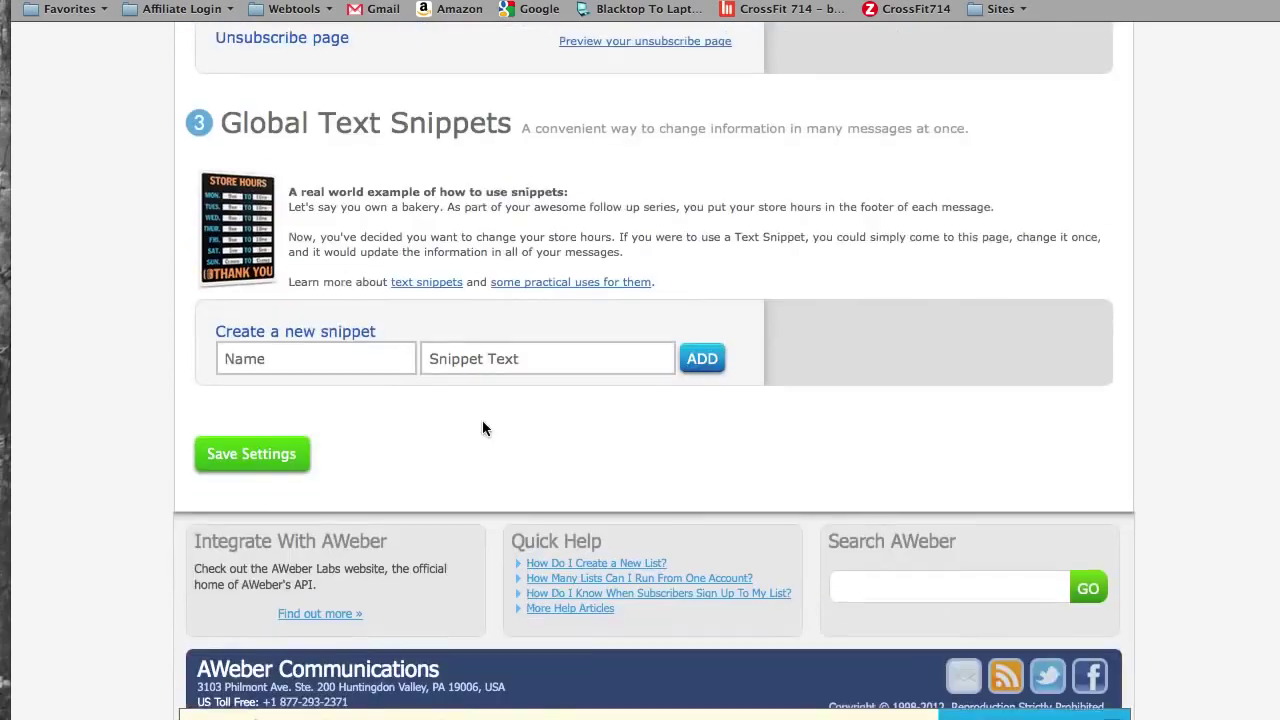
- Save the branding details and choose '{!firstname_fix} Confirm your subscription' as the confirmation subject
left_click(252, 452)
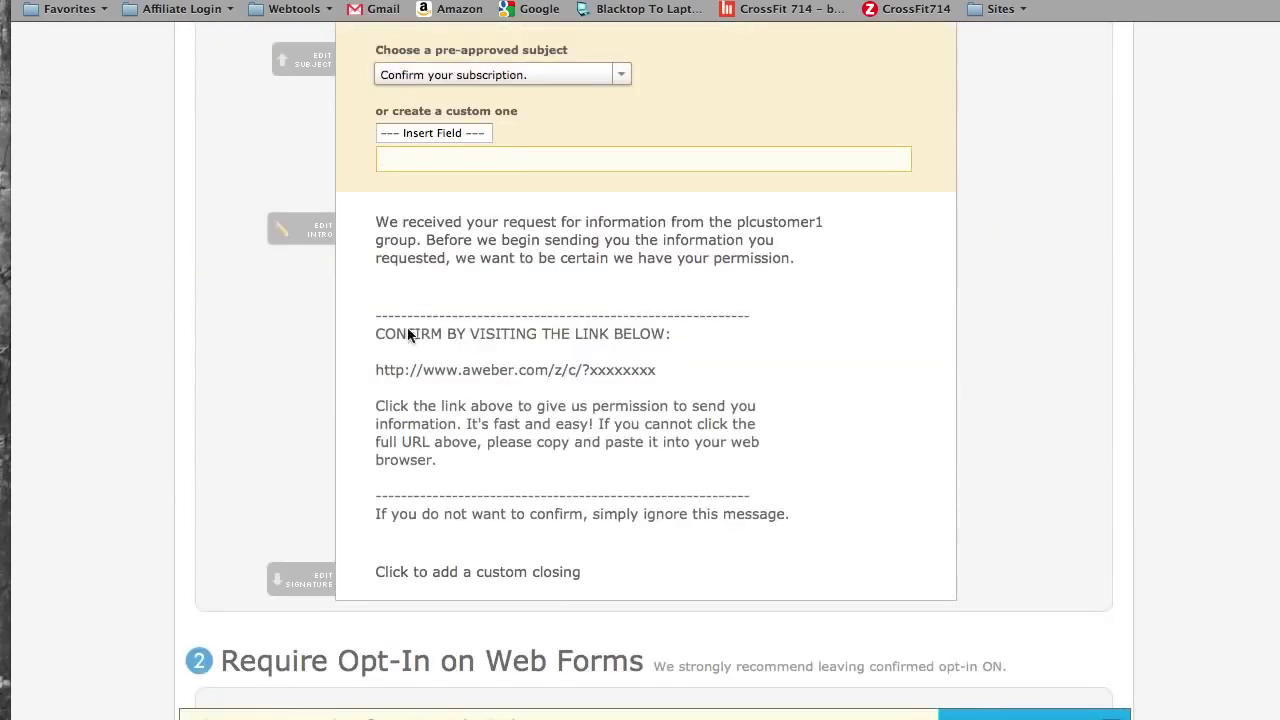
scroll(1150, 224, "up", 4)
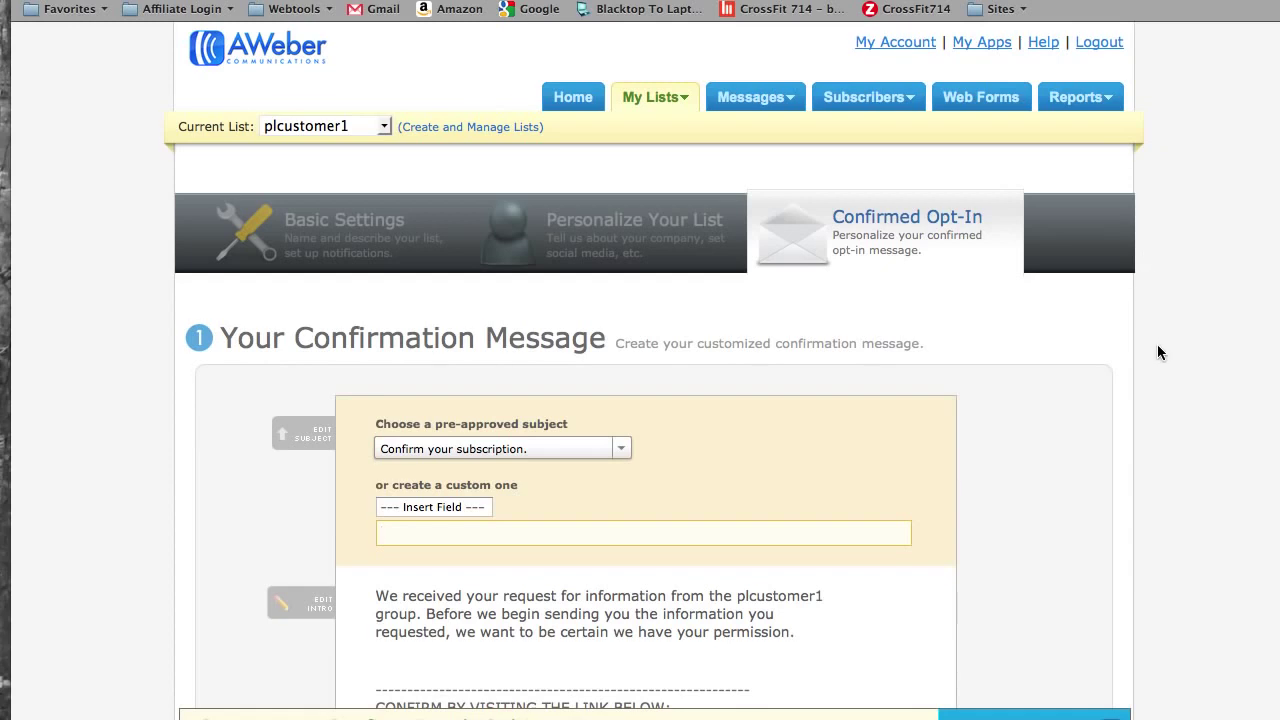
scroll(1159, 352, "down", 1)
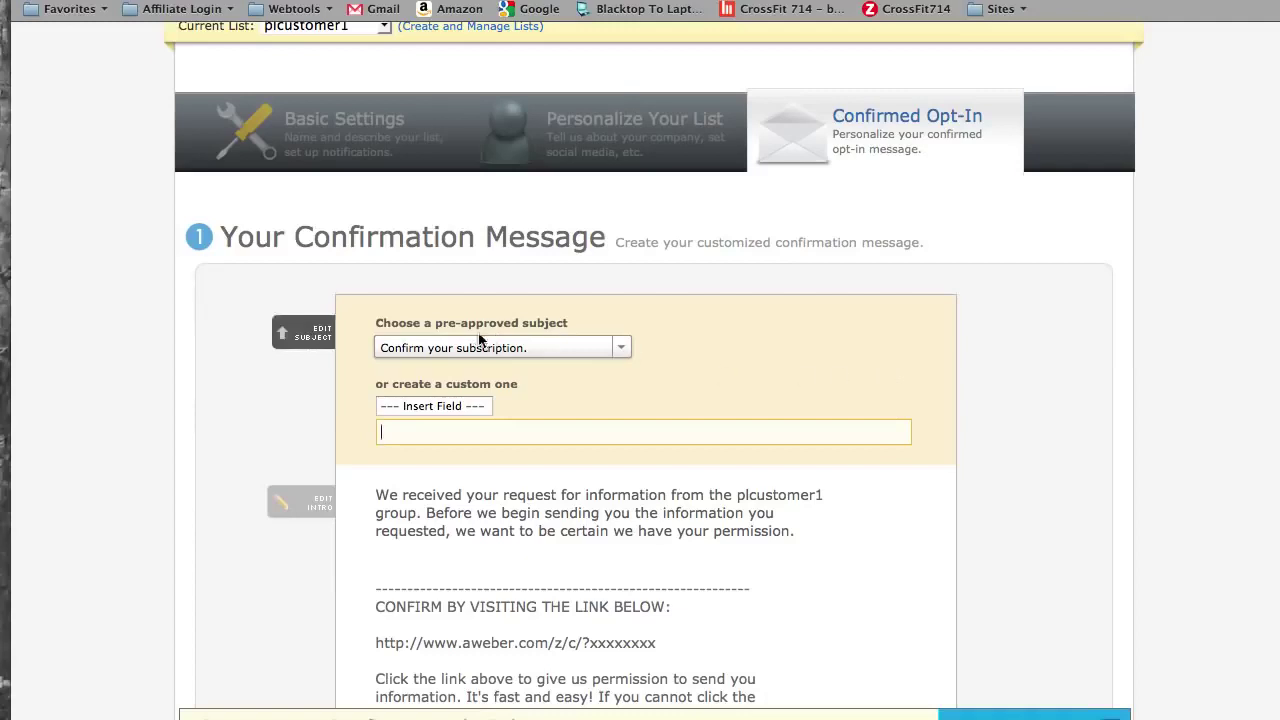
left_click(621, 348)
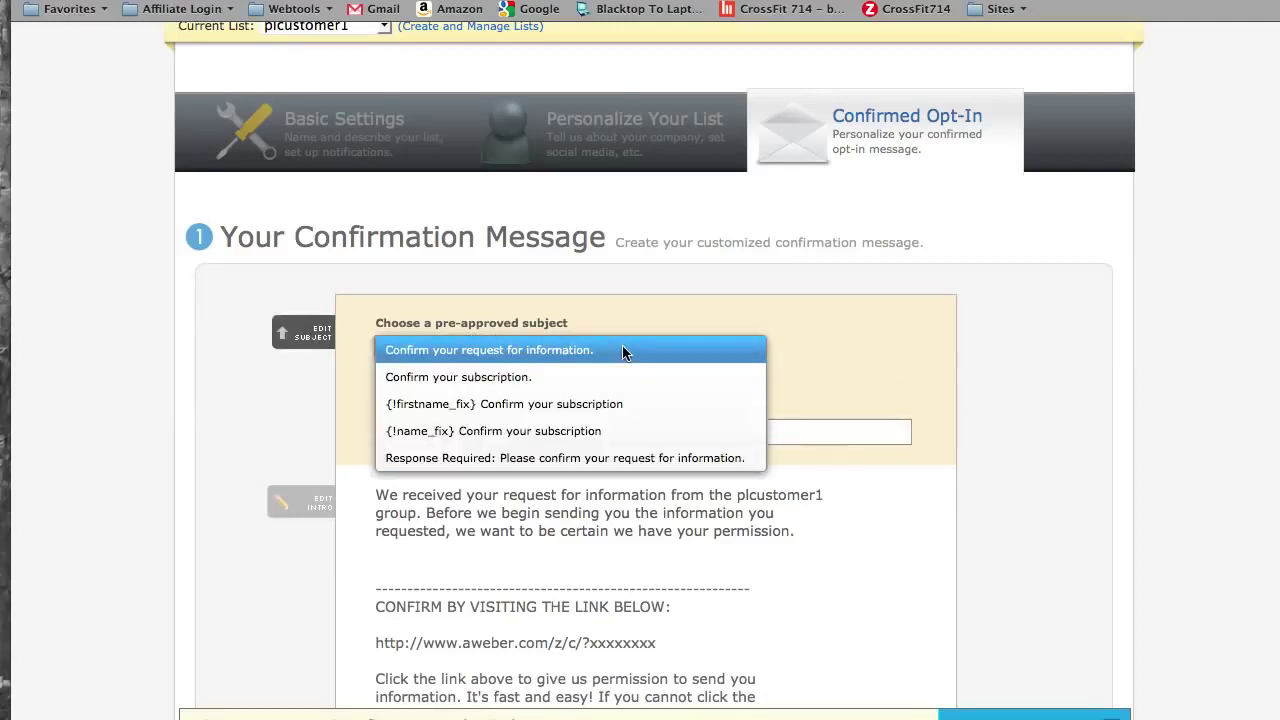
left_click(576, 410)
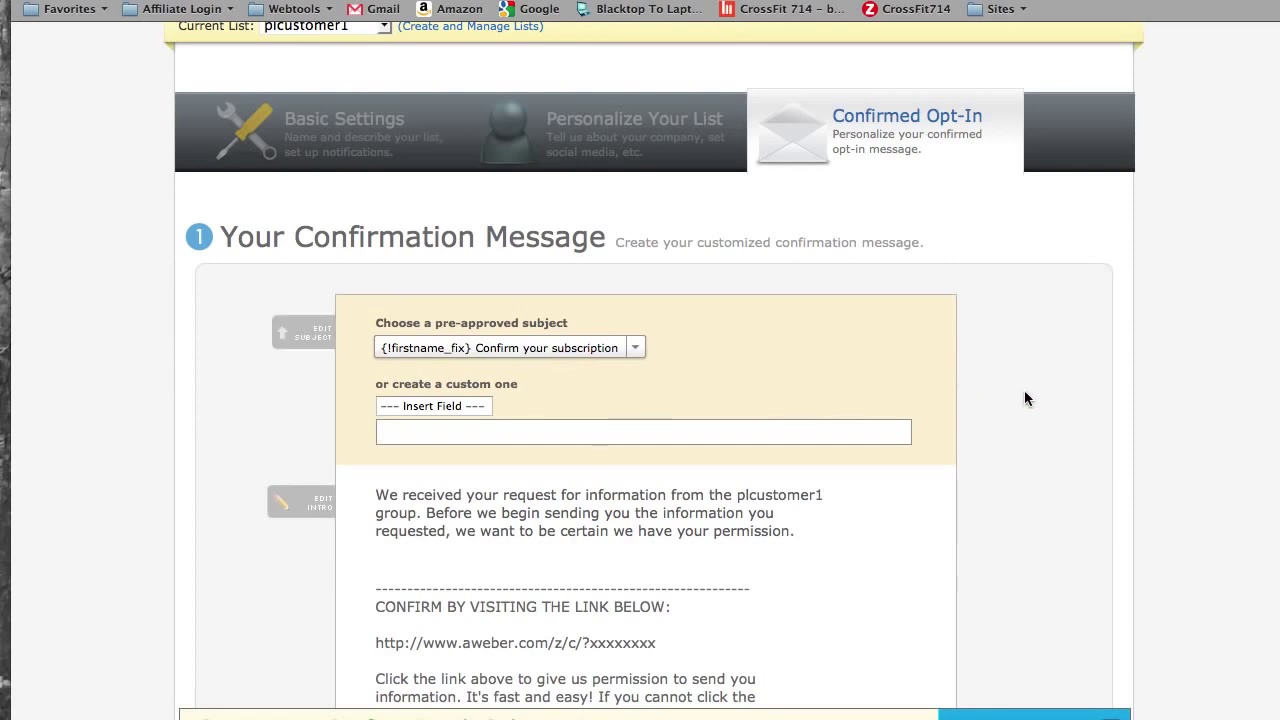
- Replace the intro's opening sentence with 'Hi' followed by the first-name merge field
scroll(1024, 374, "down", 5)
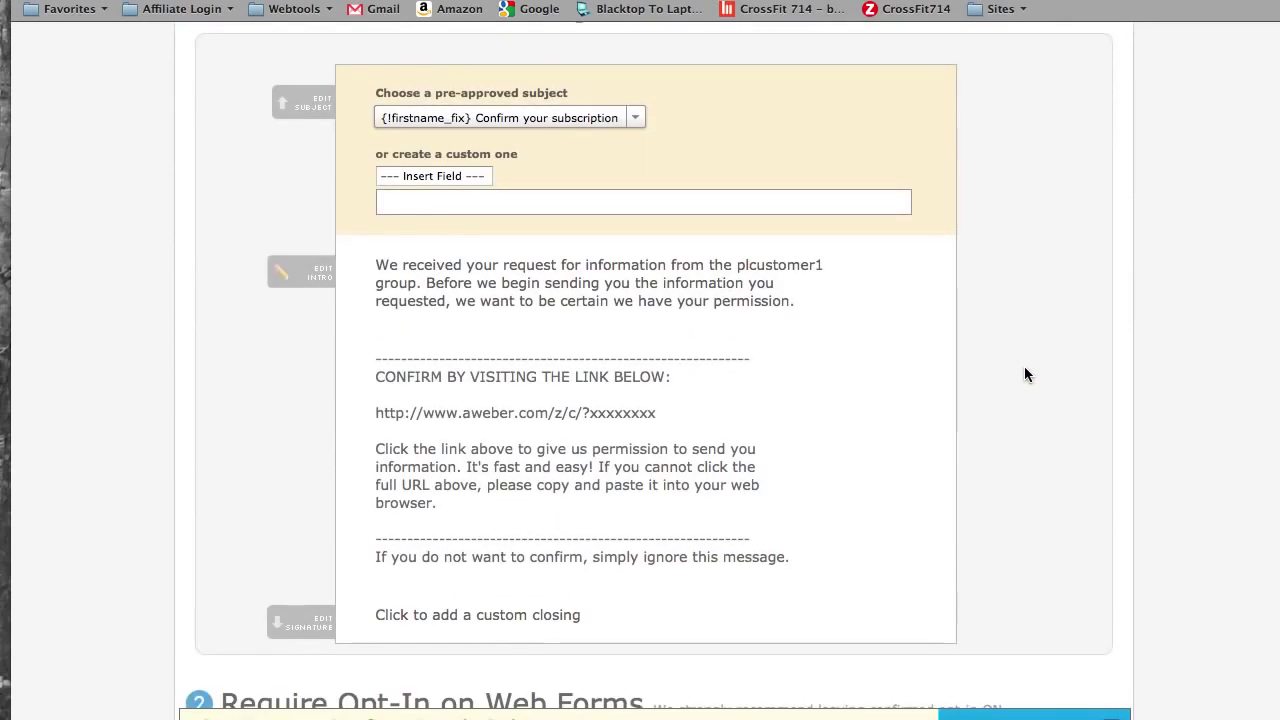
left_click(306, 280)
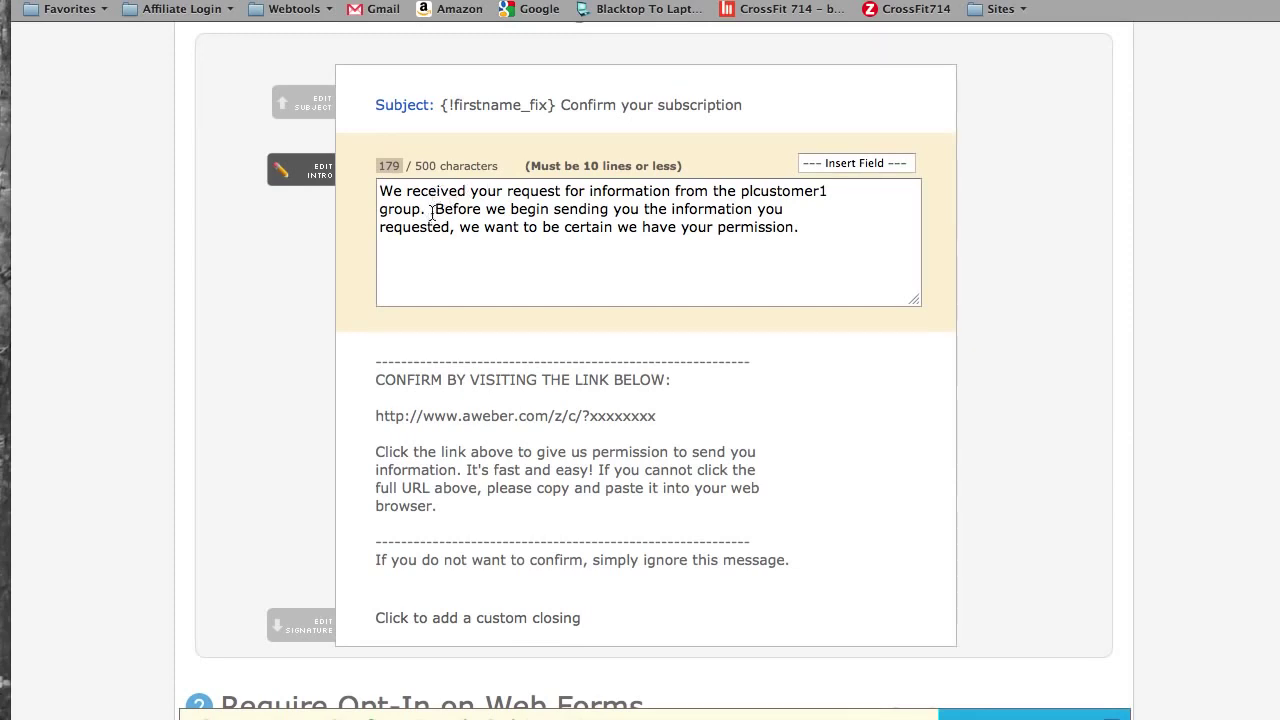
left_click(421, 209)
left_click_drag(421, 209, 362, 176)
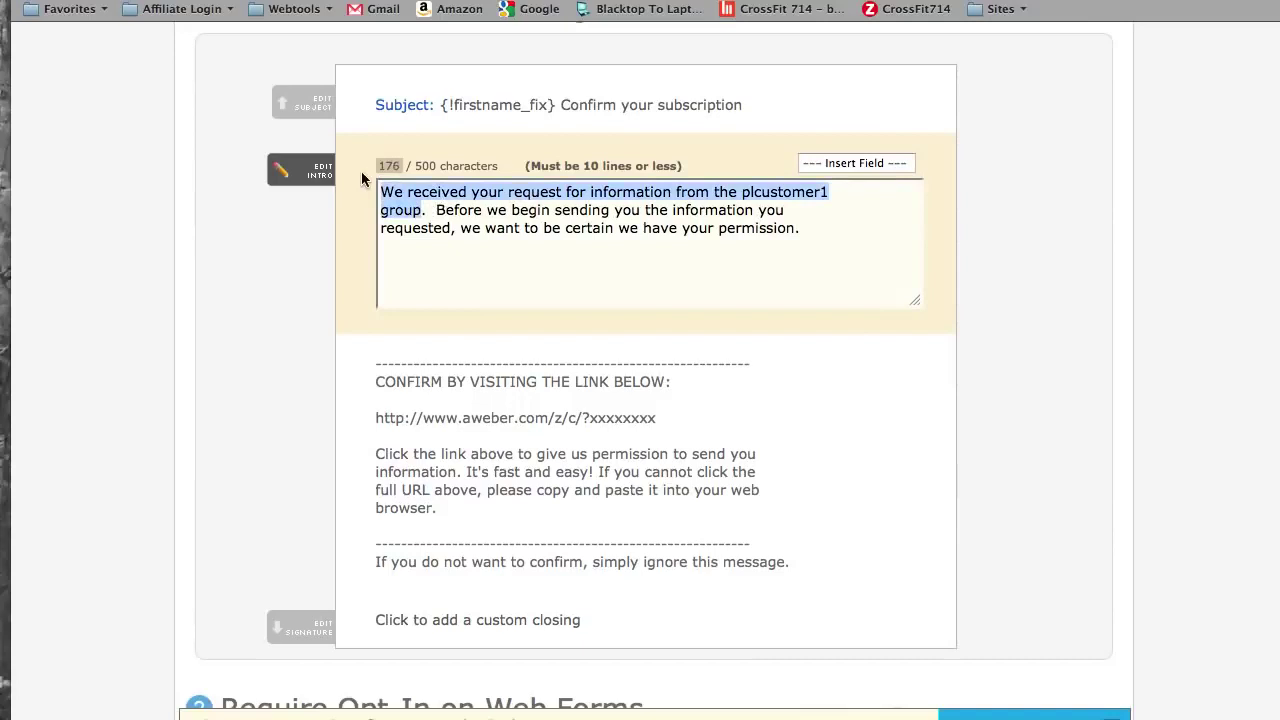
key("BackSpace")
type("Hi")
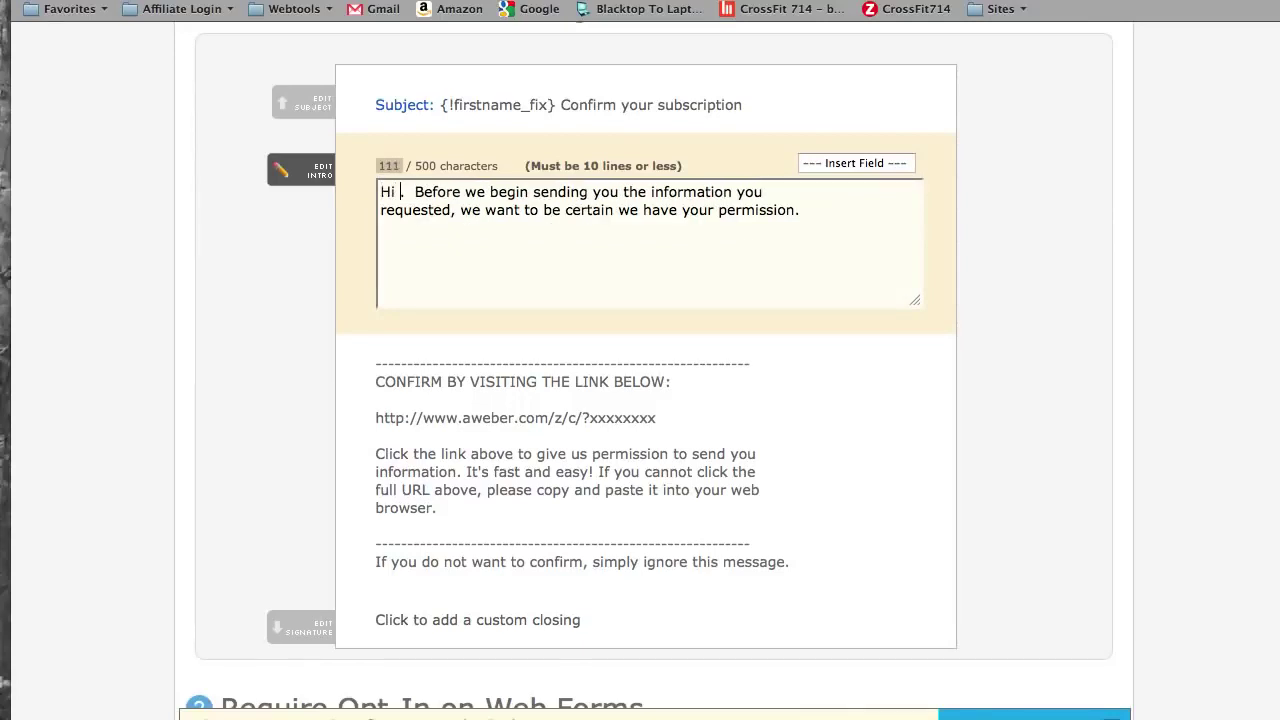
left_click(842, 162)
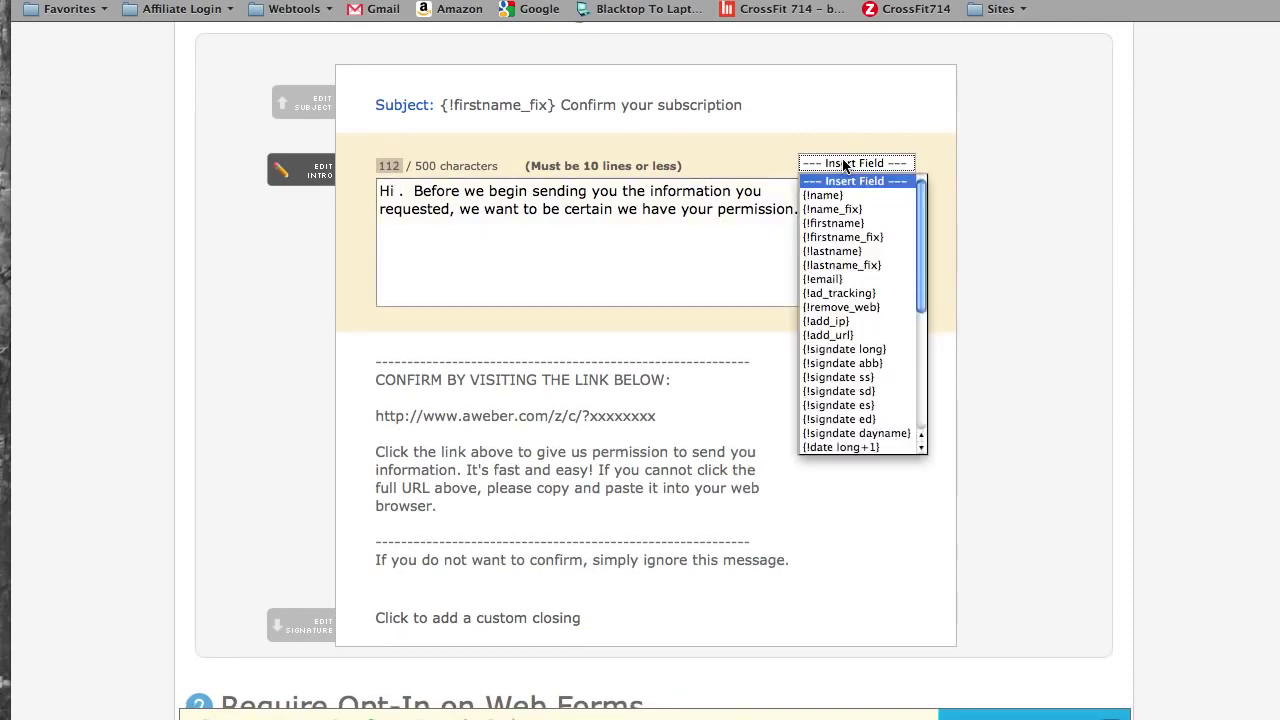
left_click(845, 238)
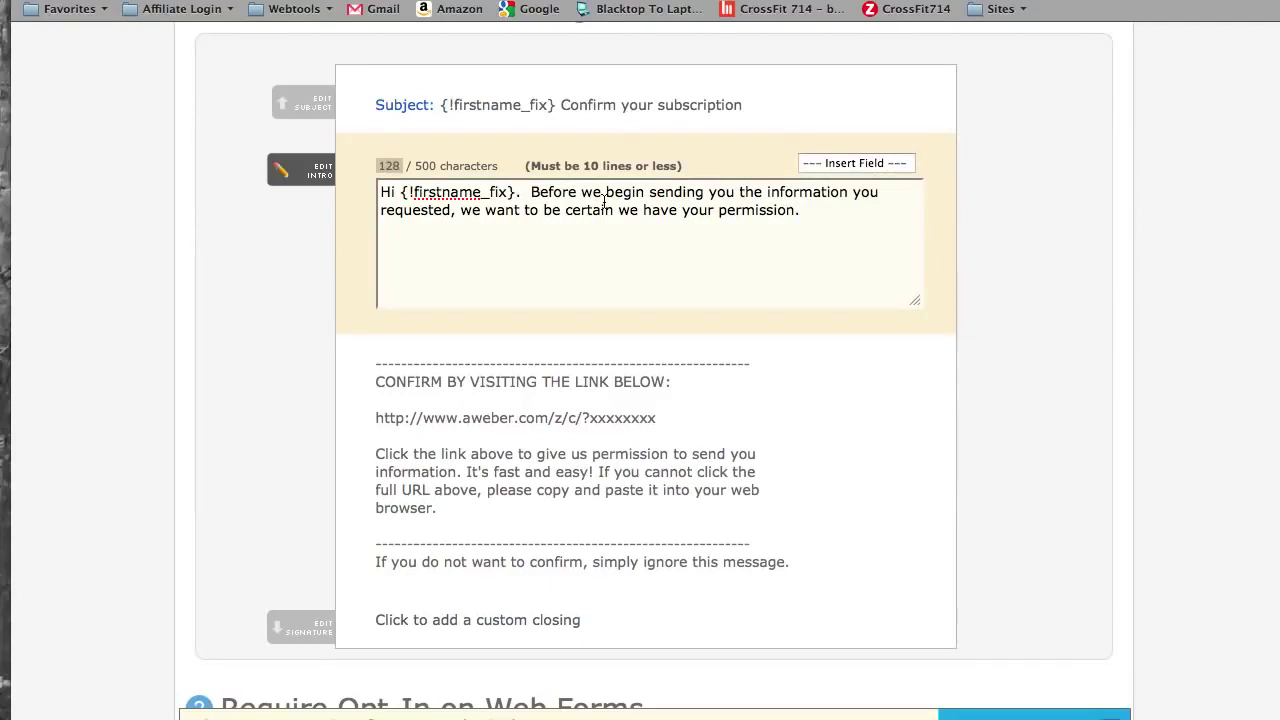
- Add 'In order to serve you better, we're using a new email marketing service...' and remove the line break
type("In Ow")
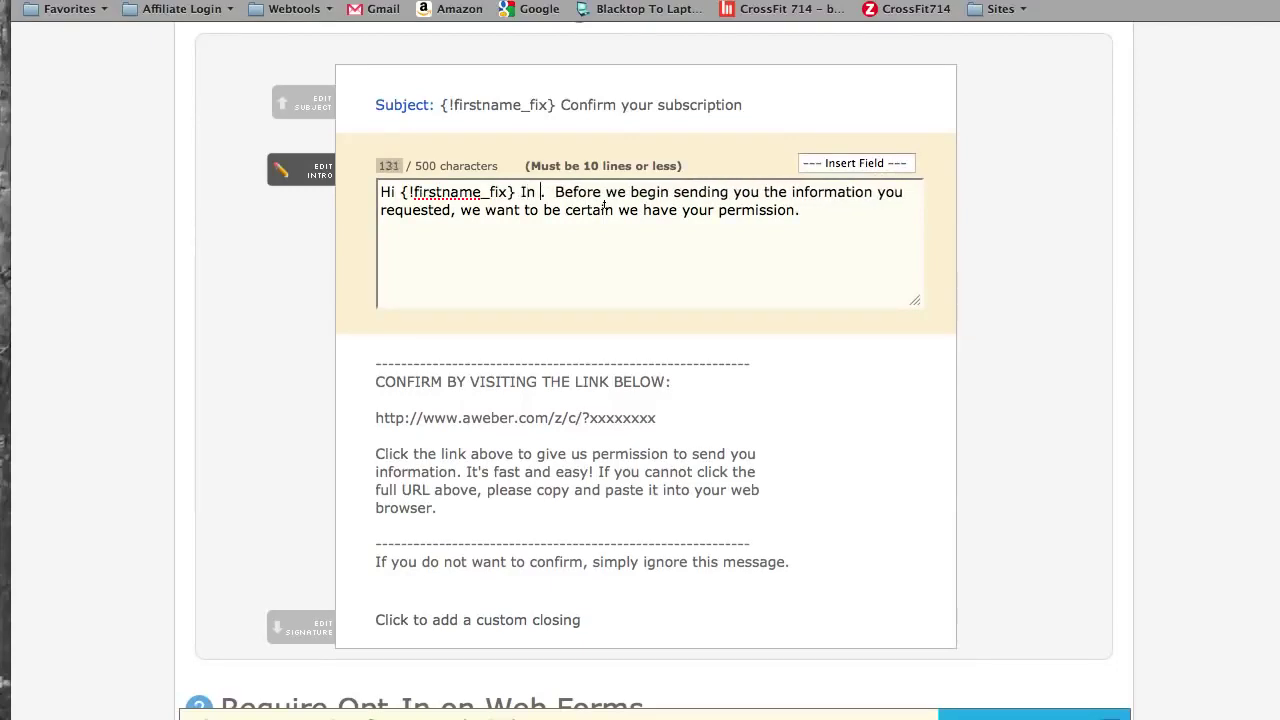
key("BackSpace")
key("BackSpace")
type("order to serve ")
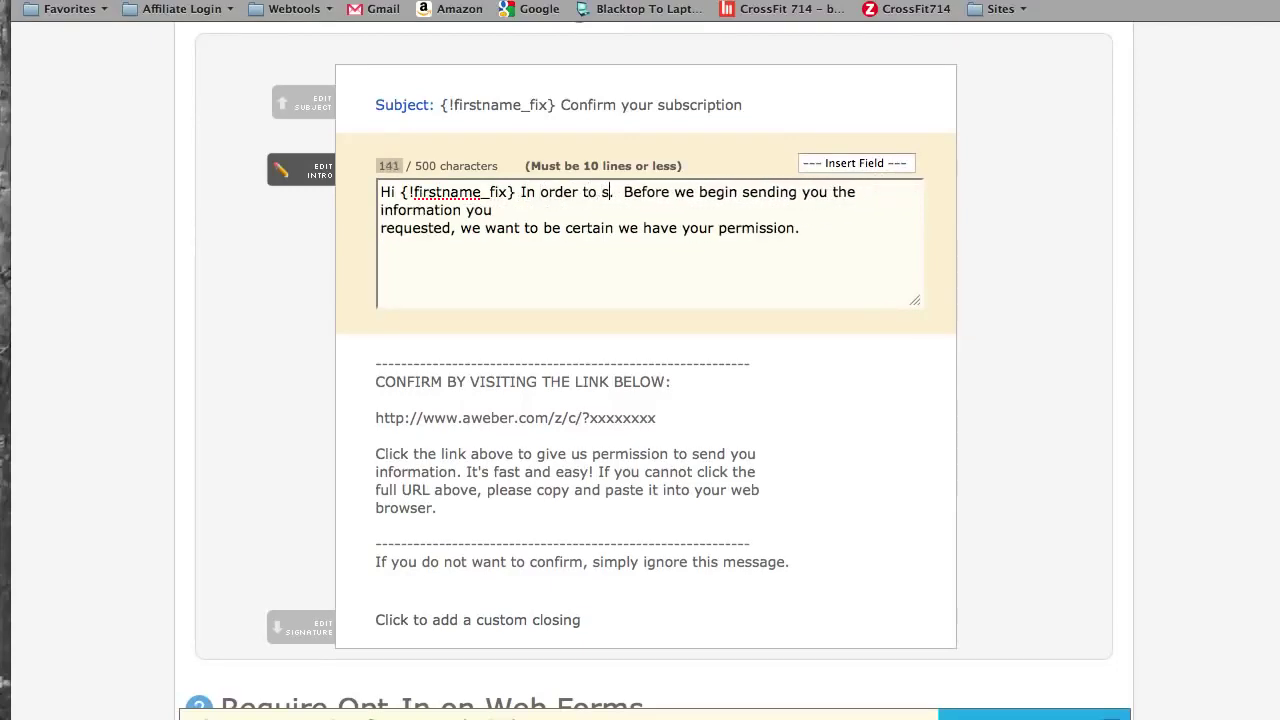
type("you better,")
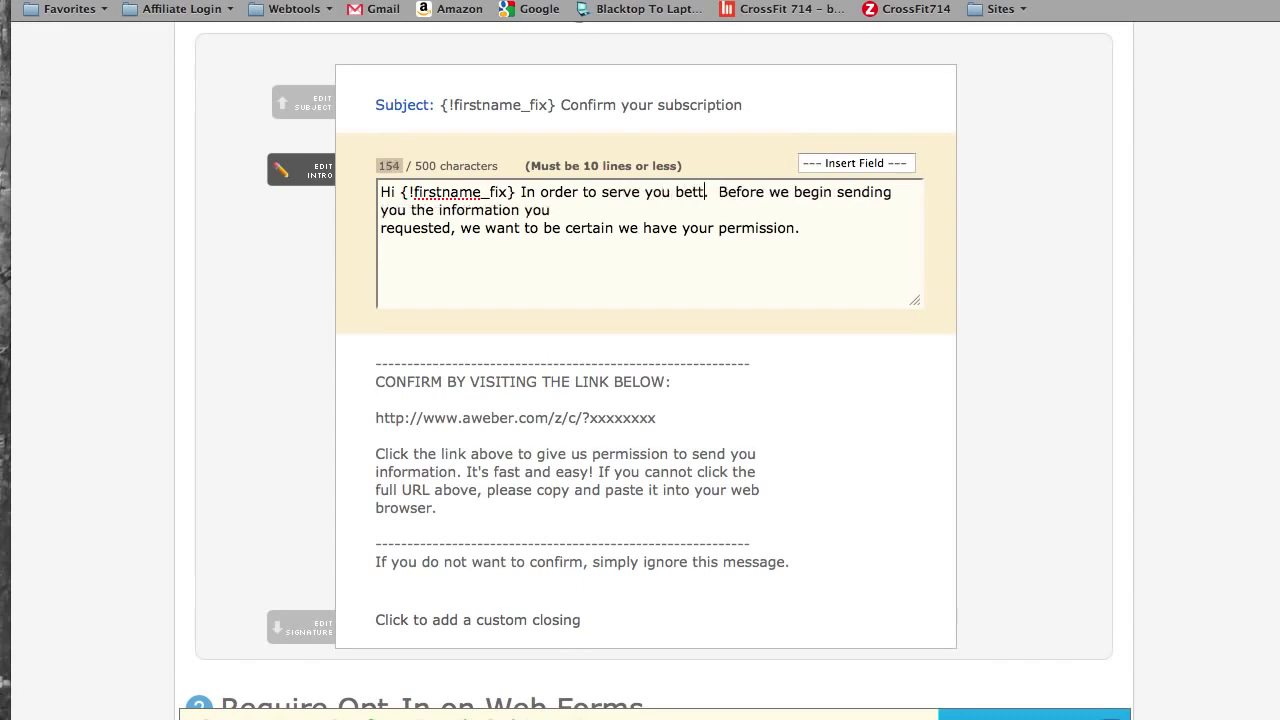
type(" we")
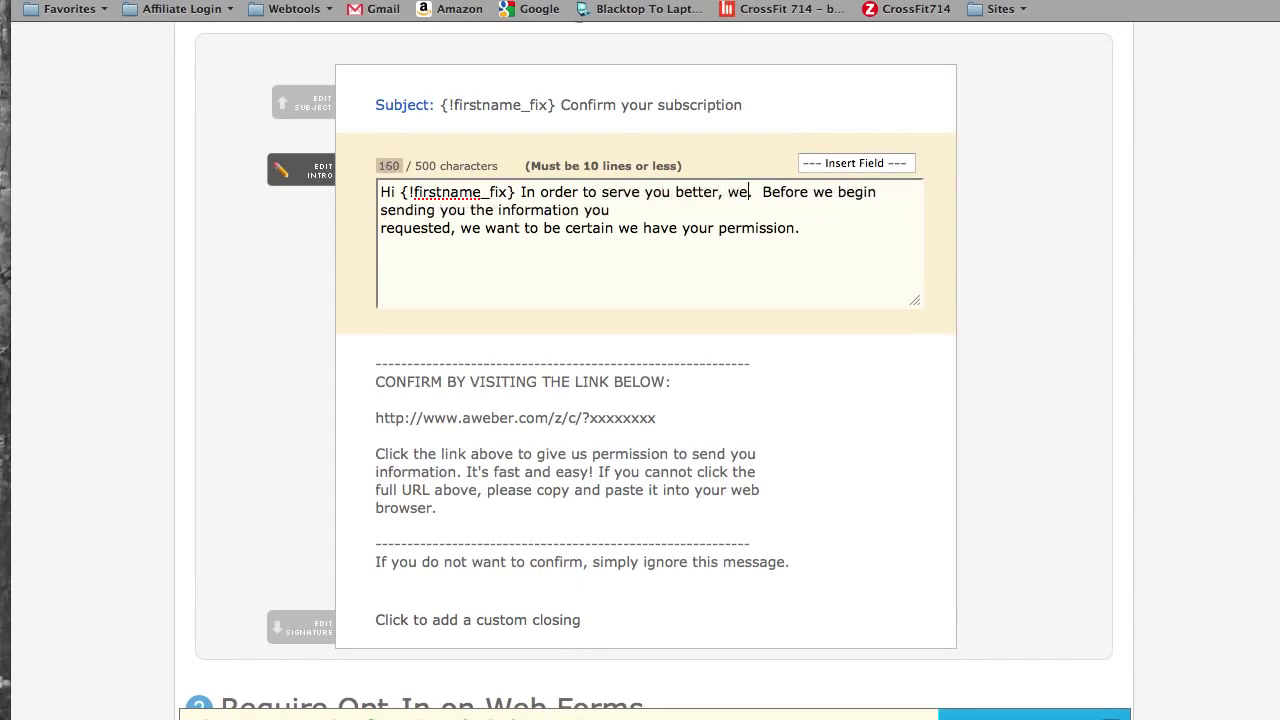
type("'re using a new ")
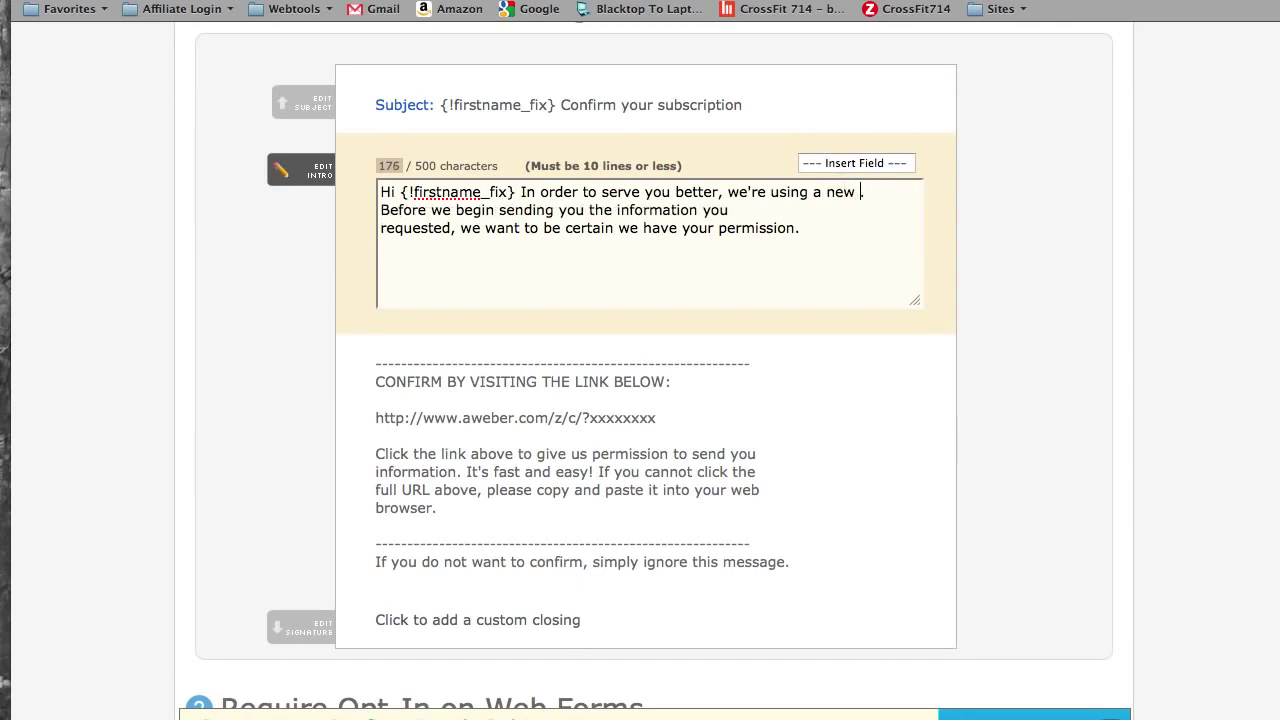
type("email mark")
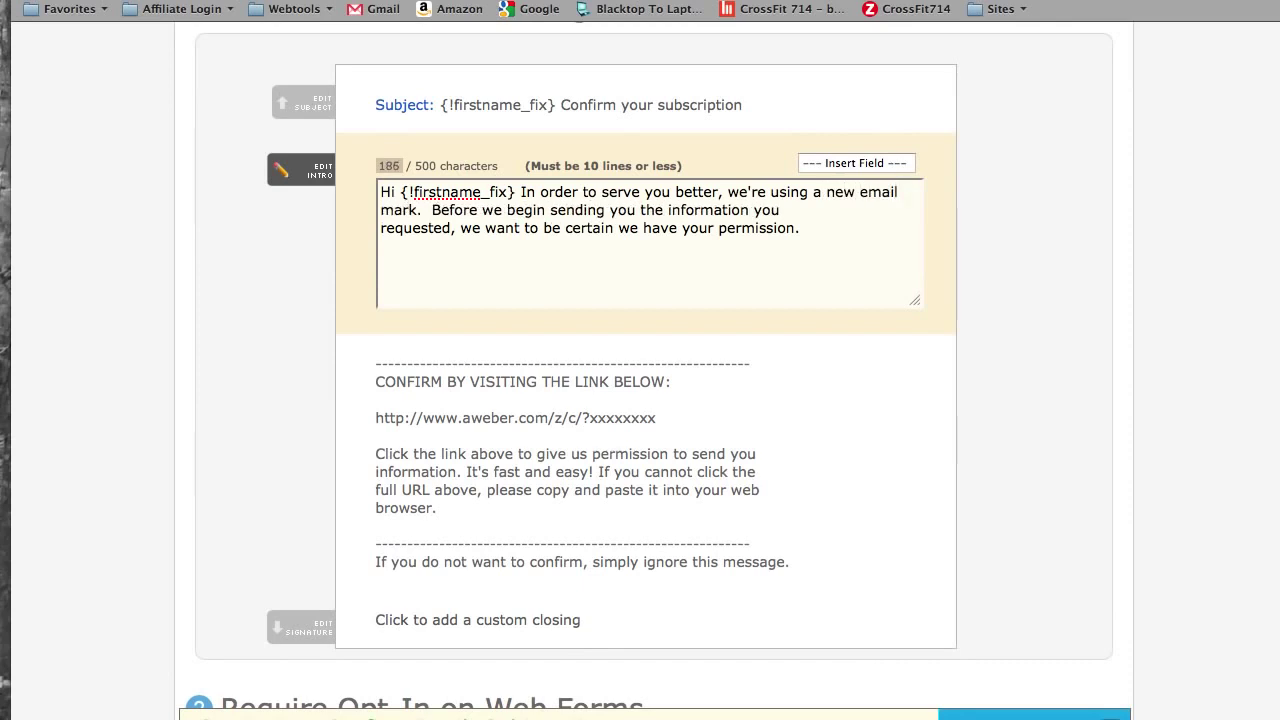
type("eting service ")
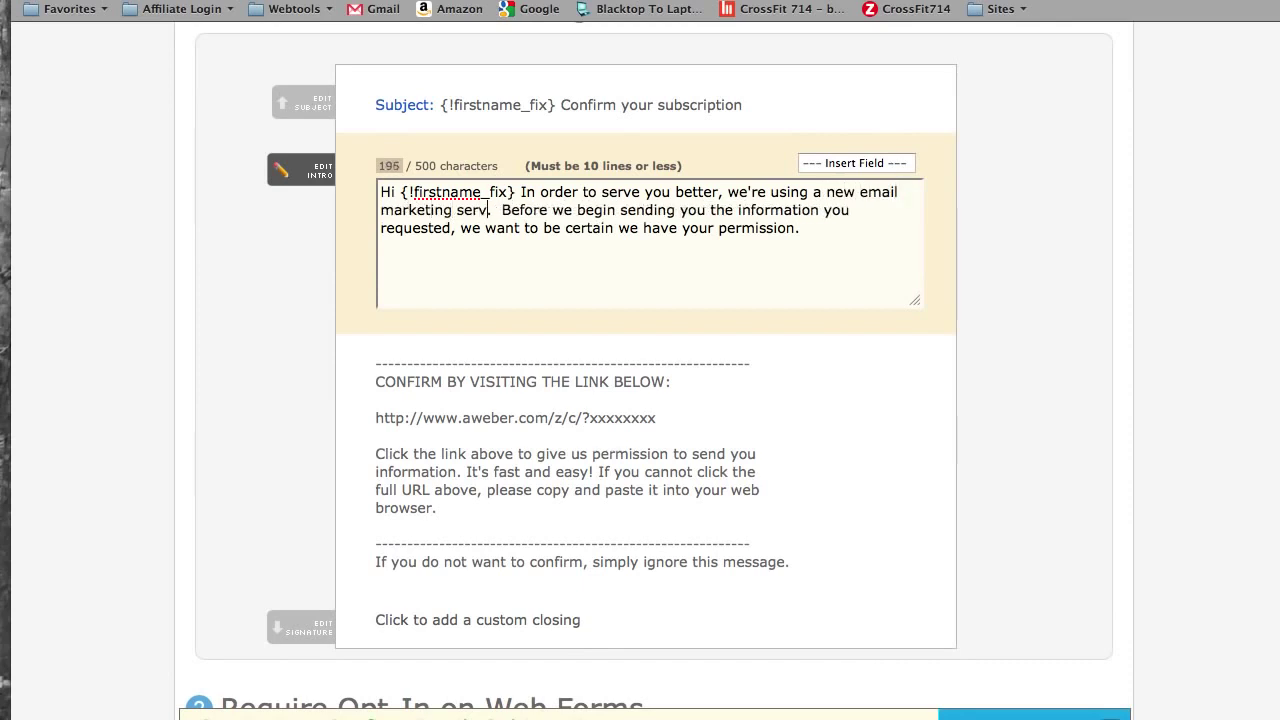
type("to provide you ")
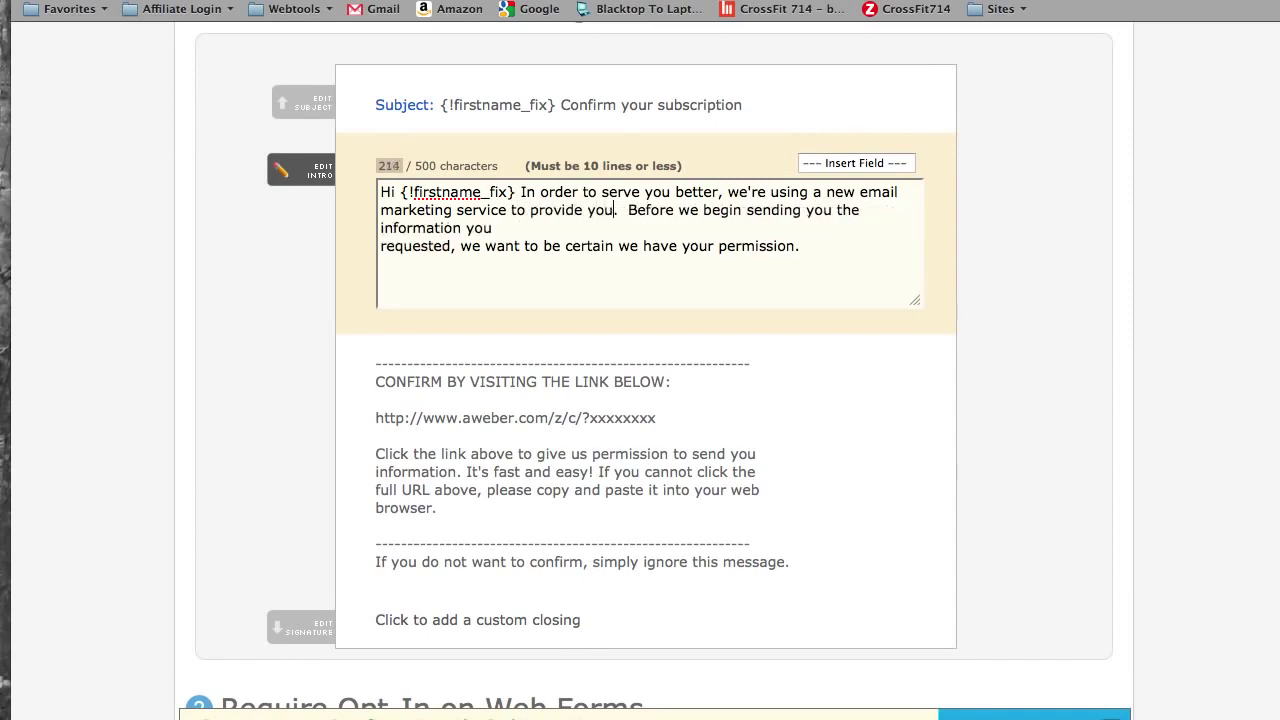
type("with informati")
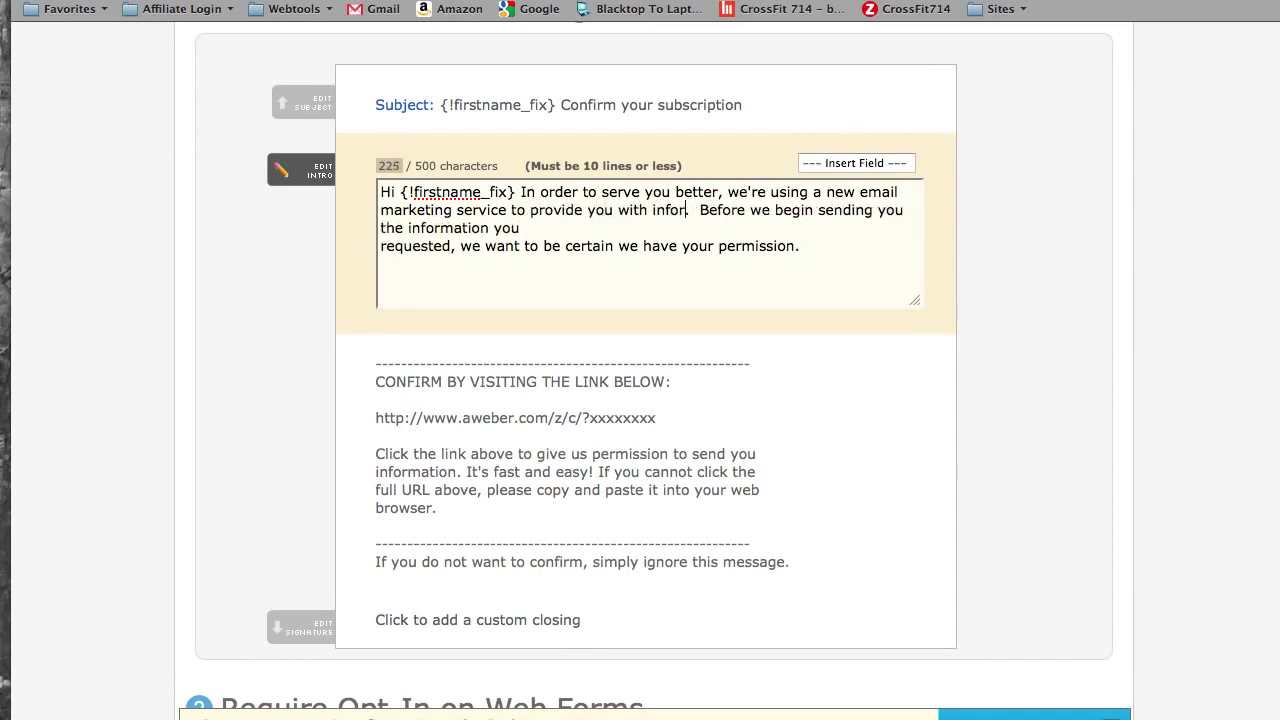
type("on about your ")
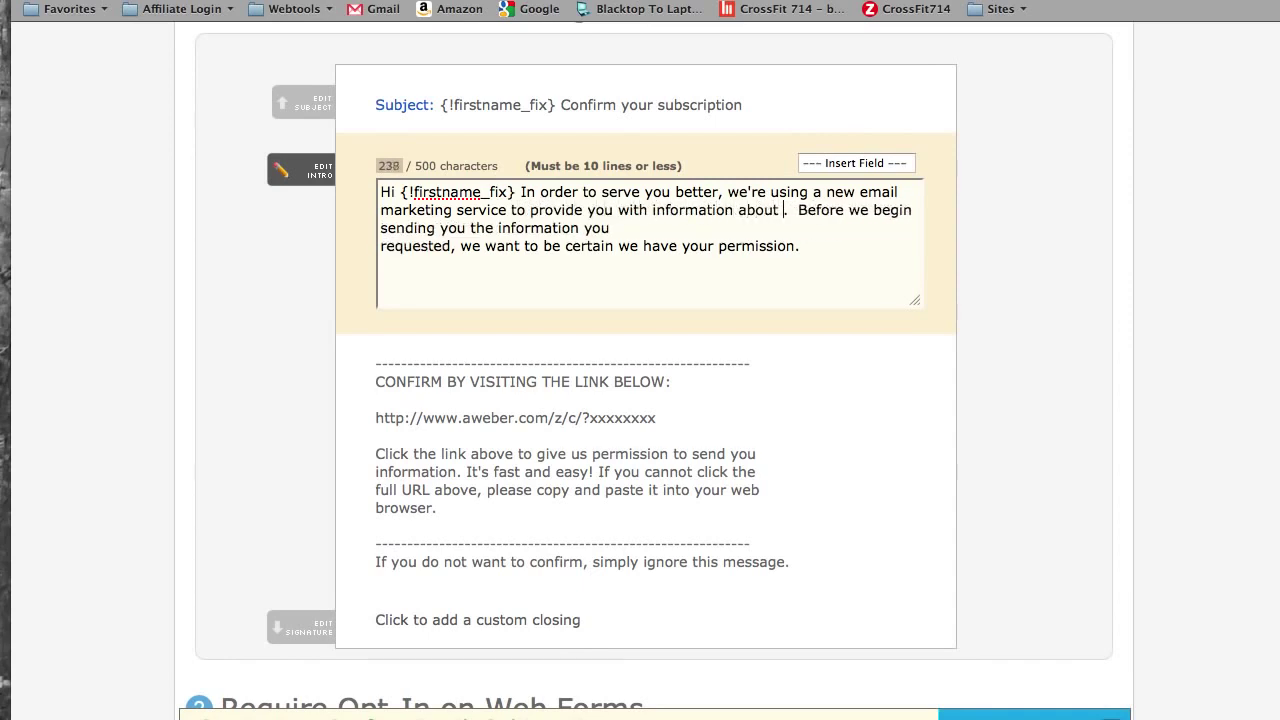
type("account")
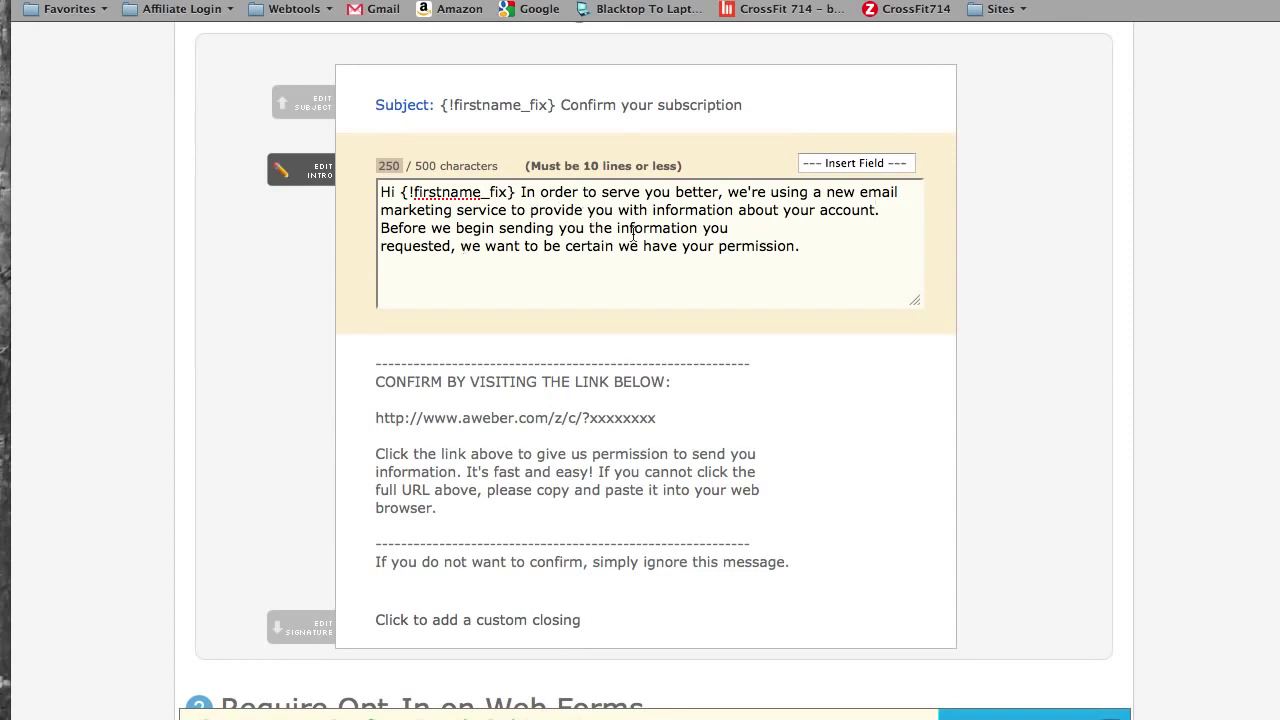
left_click(380, 250)
key("BackSpace")
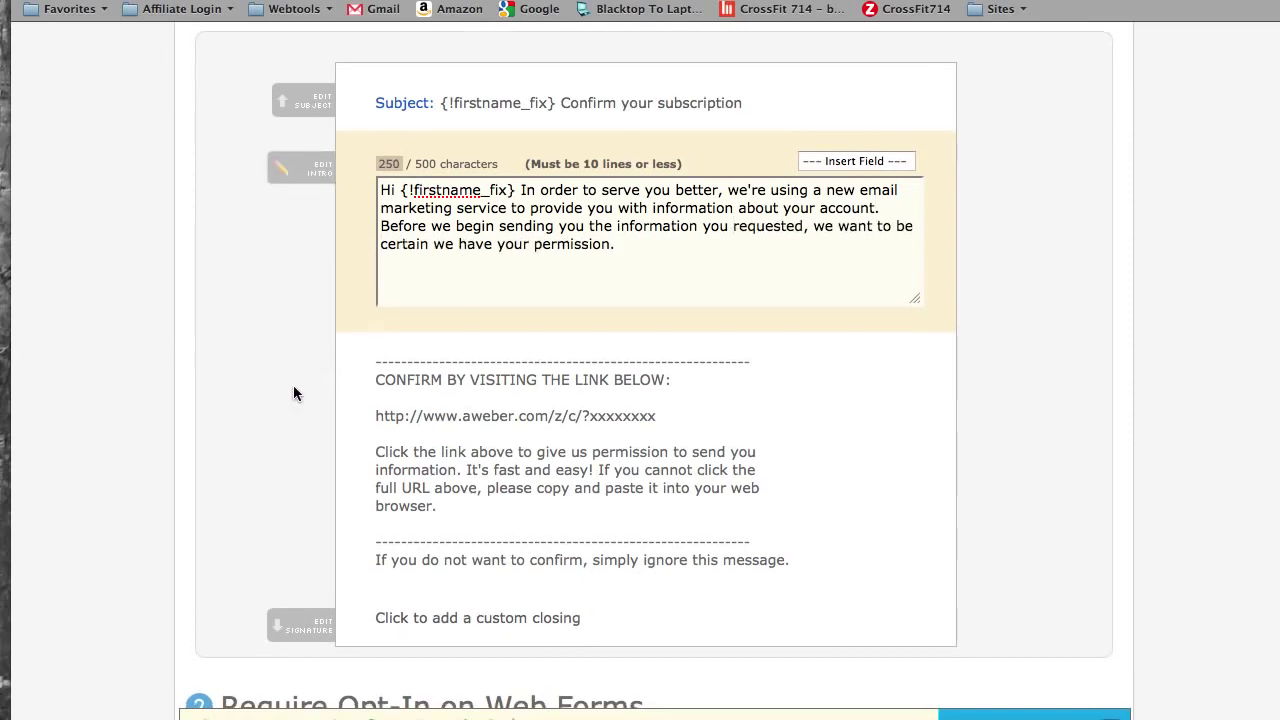
- Replace the closing with 'Thanks! Talk to you soon.' plus the sender's name, and save settings
scroll(293, 390, "down", 3)
left_click(308, 444)
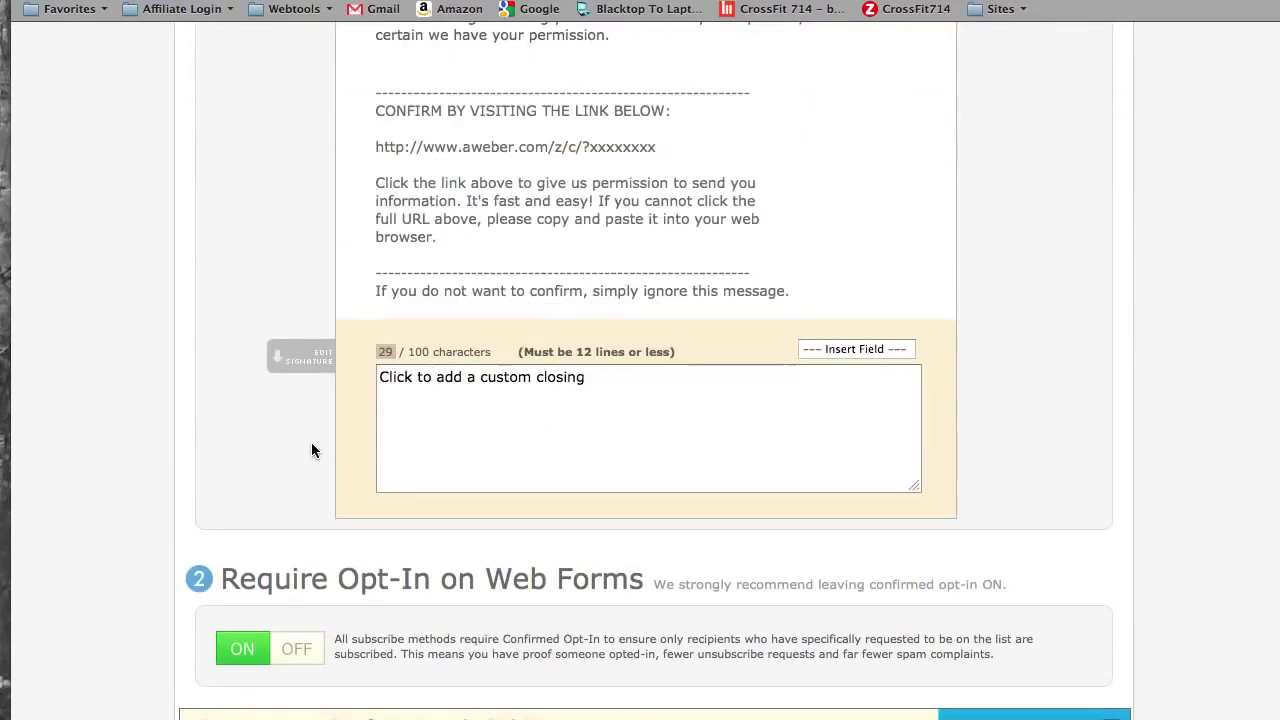
left_click(506, 381)
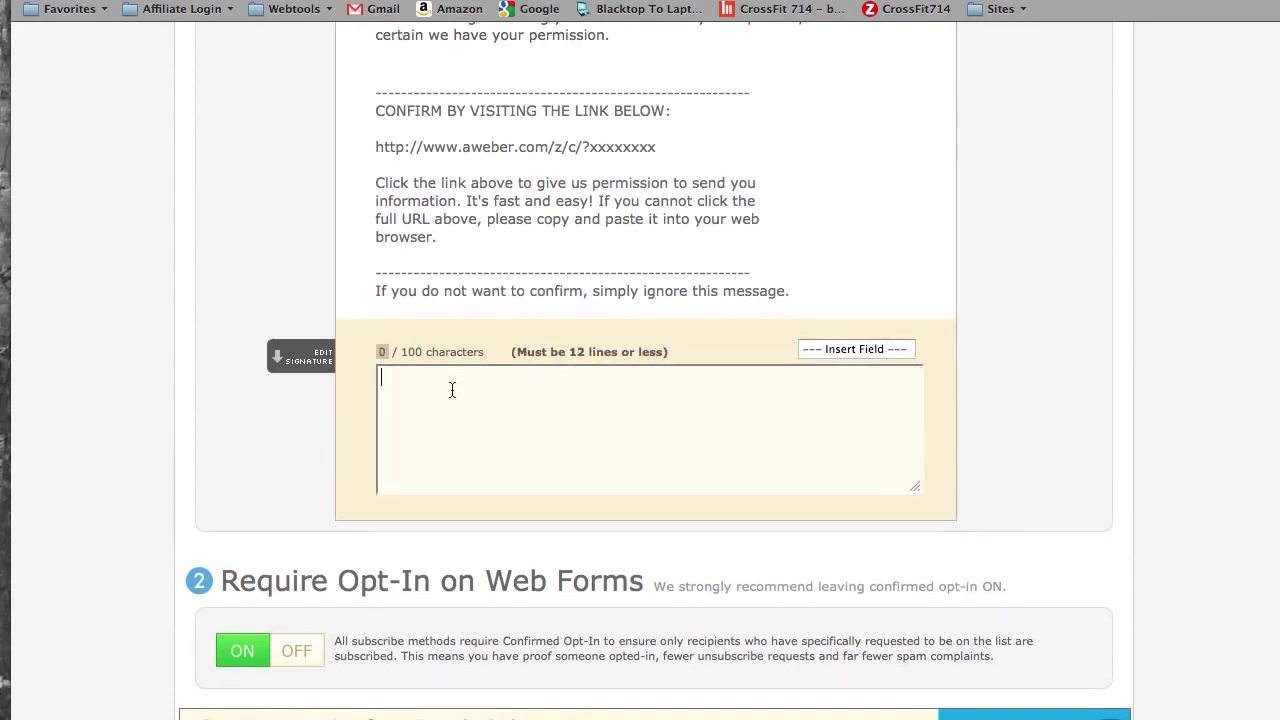
type("Thanks! Talk t")
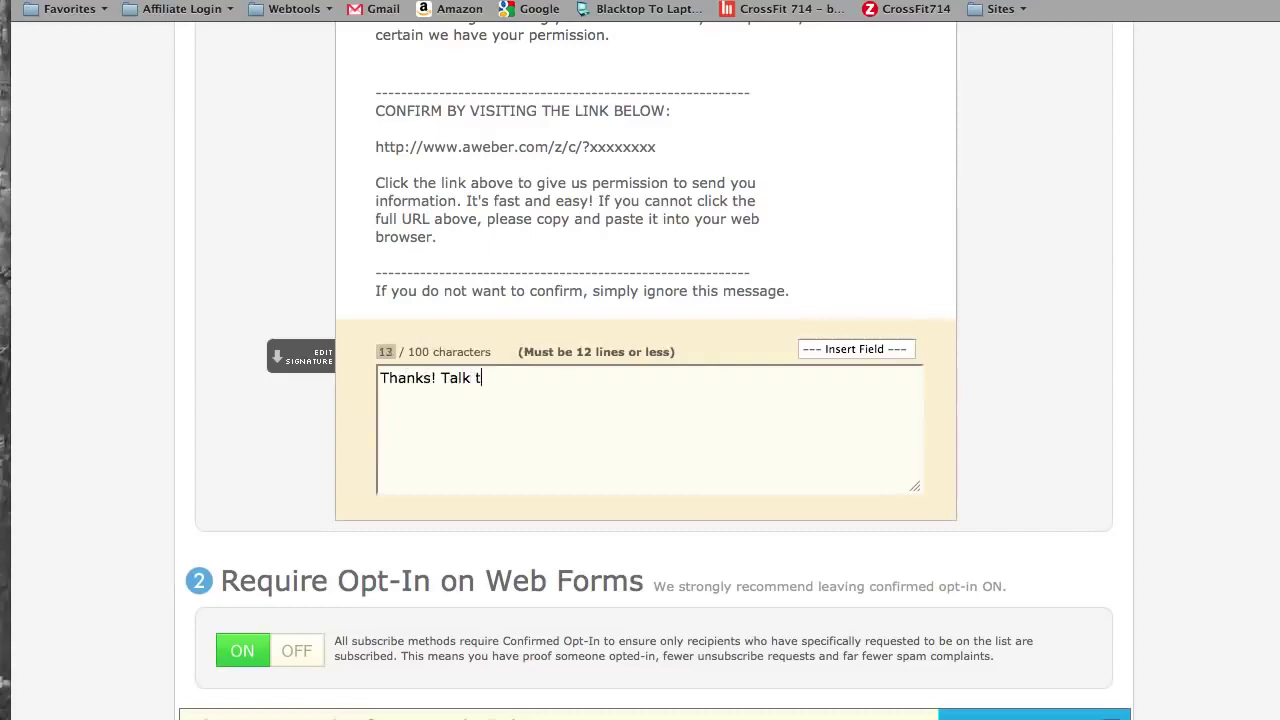
type("o you")
key("BackSpace")
key("BackSpace")
type("you soon.")
key("Return")
key("Return")
type("-Grayson Carter")
scroll(978, 293, "down", 5)
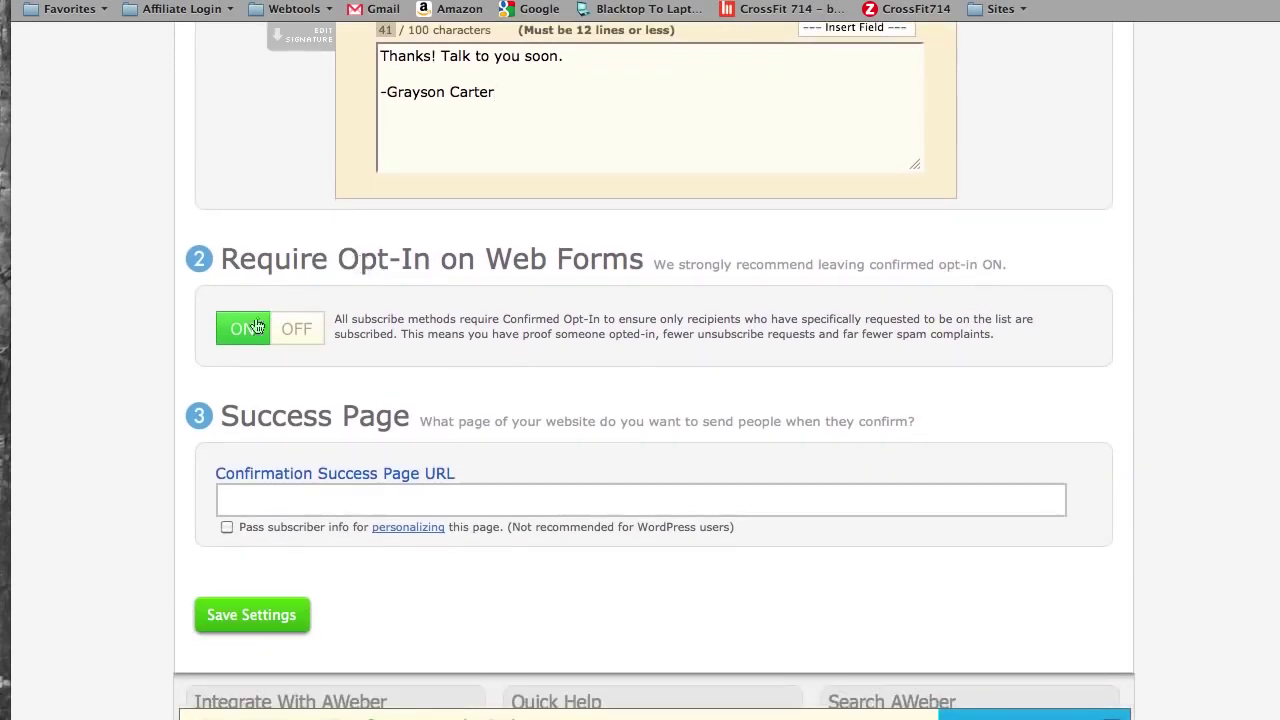
left_click(256, 616)
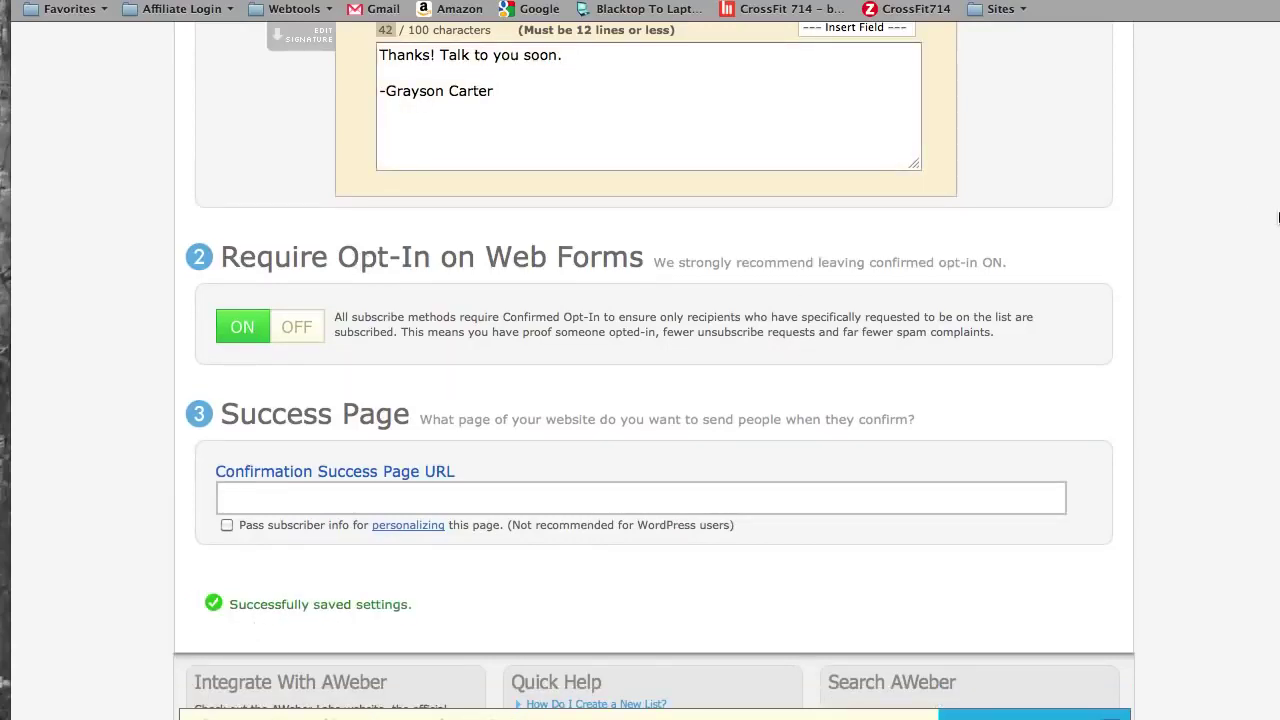
- Go to Messages > Follow Up and create a new follow-up message
scroll(1206, 306, "up", 15)
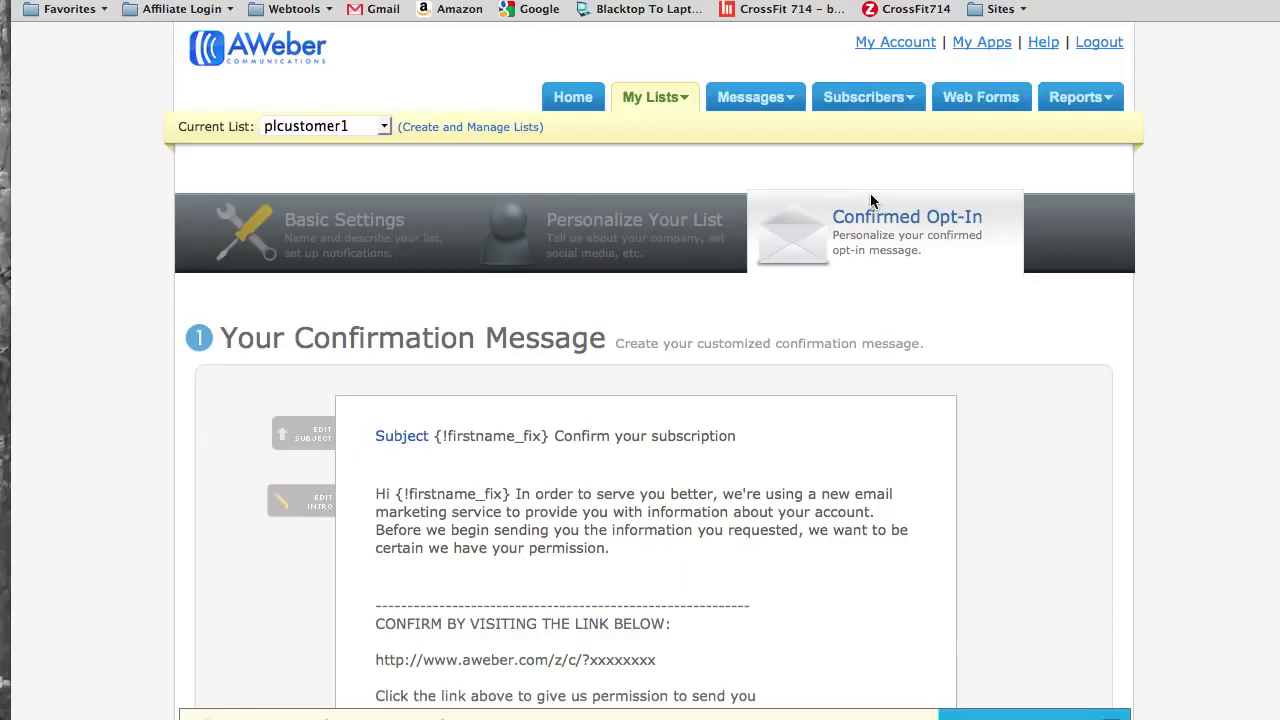
left_click(770, 104)
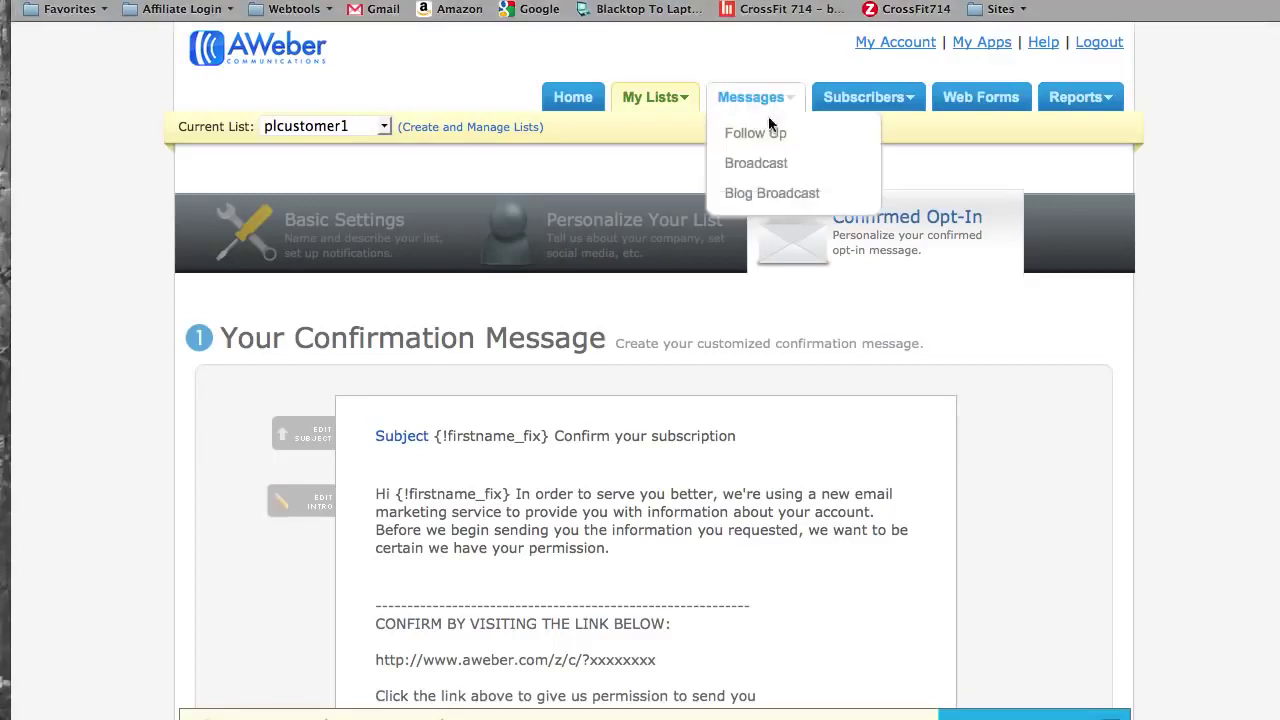
left_click(770, 138)
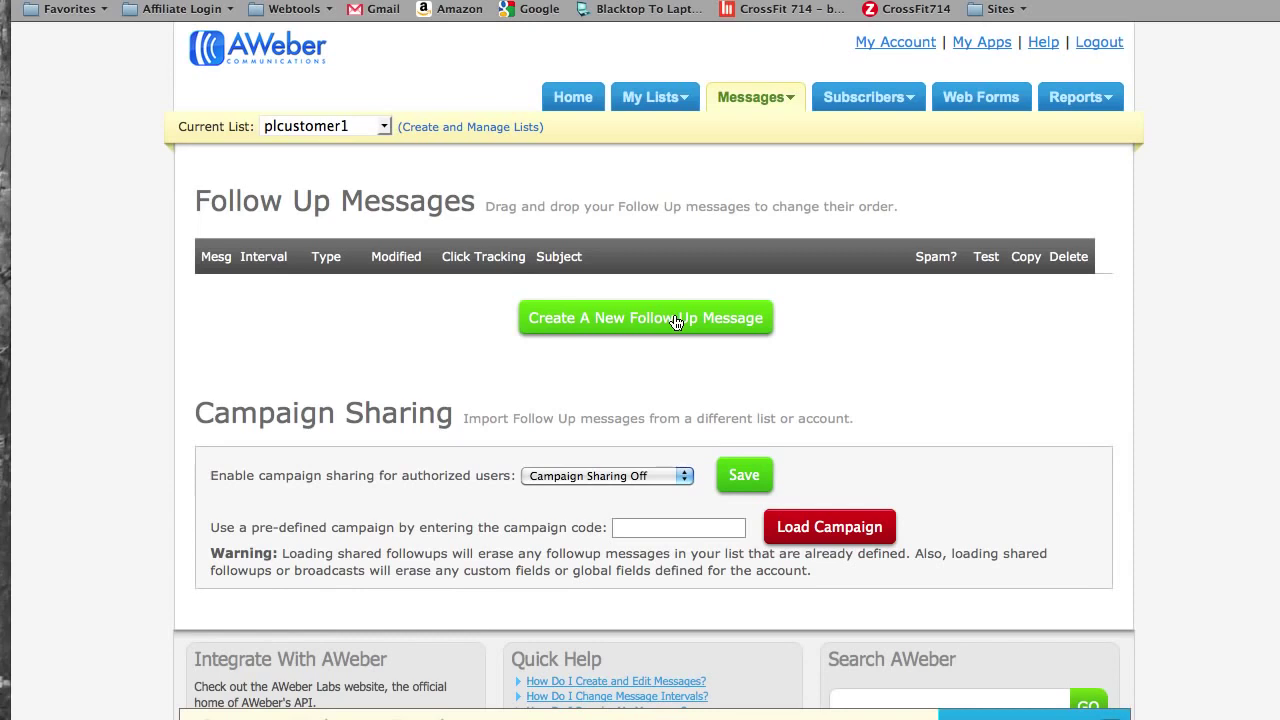
left_click(675, 318)
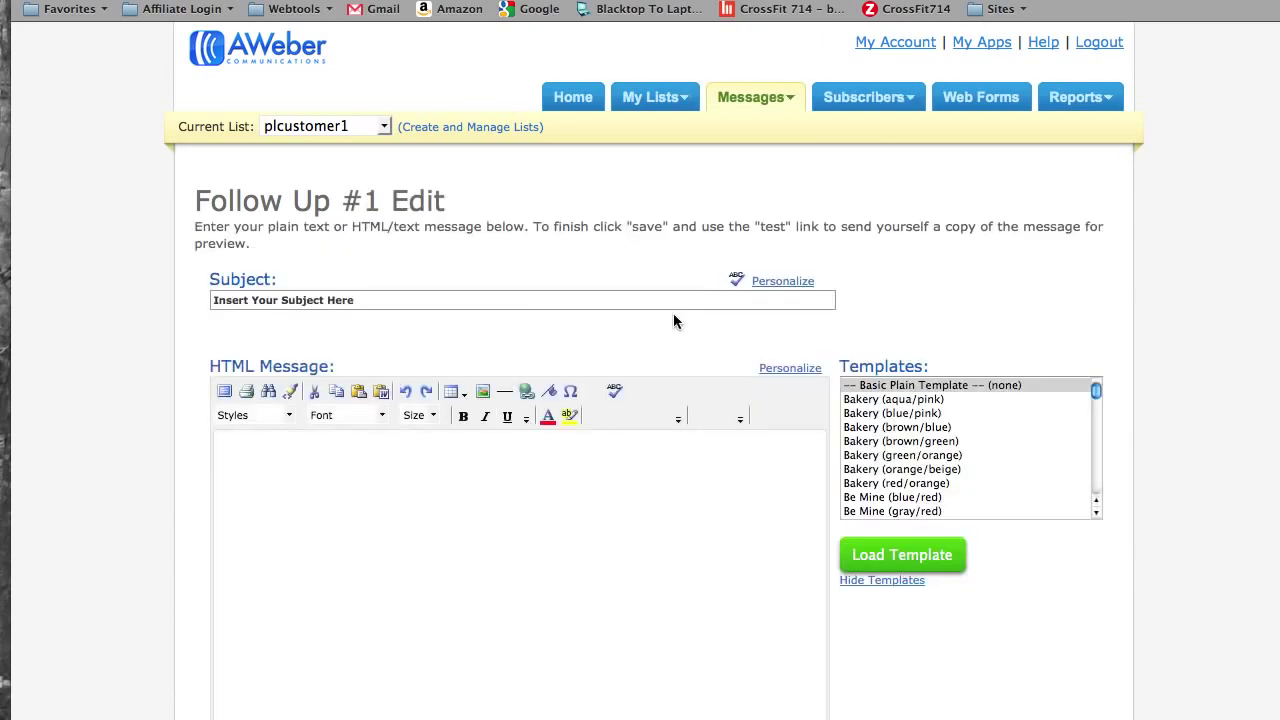
- Set the subject to '{!firstname_fix} Thank you for Subscribing' using the personalization field
scroll(673, 320, "down", 3)
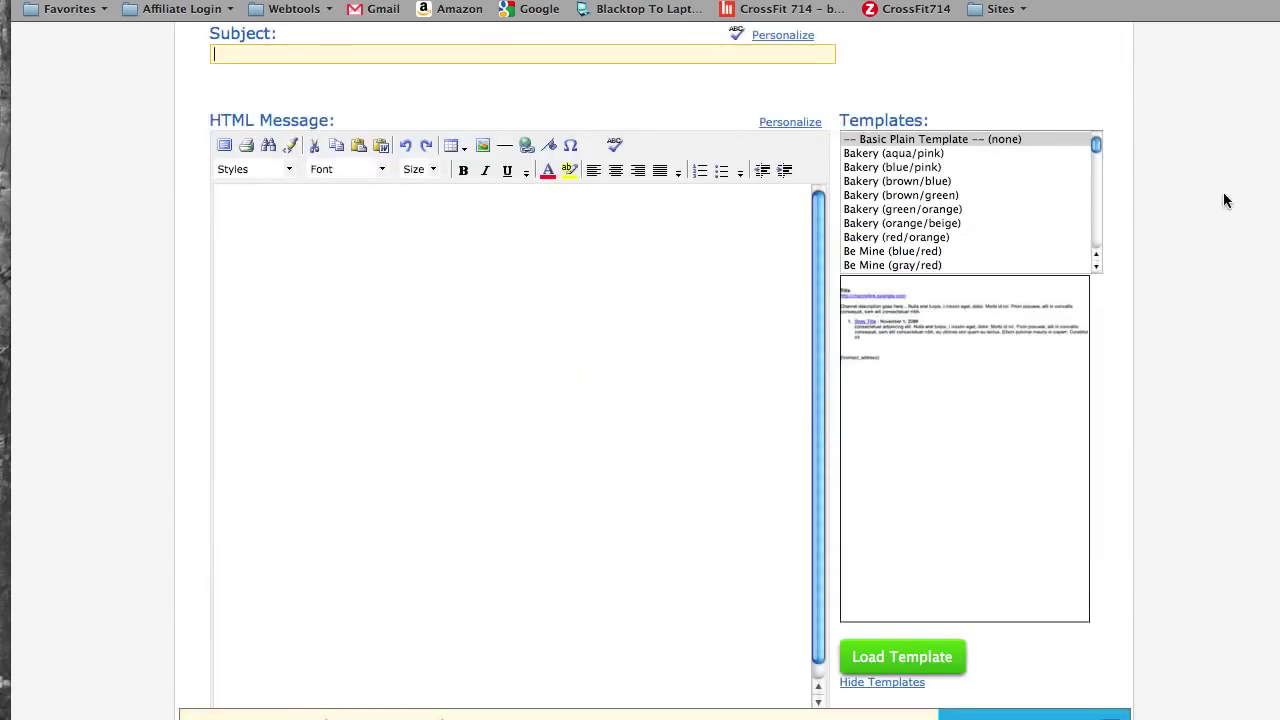
scroll(1199, 201, "up", 4)
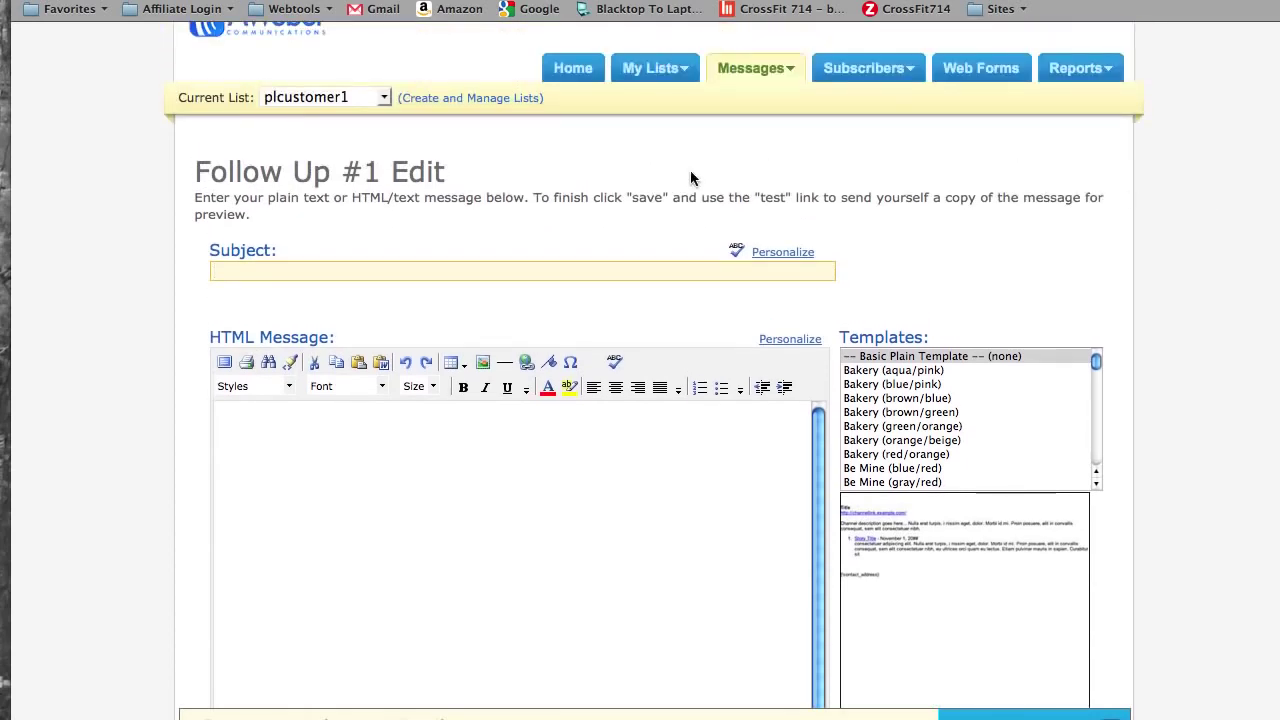
left_click(475, 271)
left_click(781, 252)
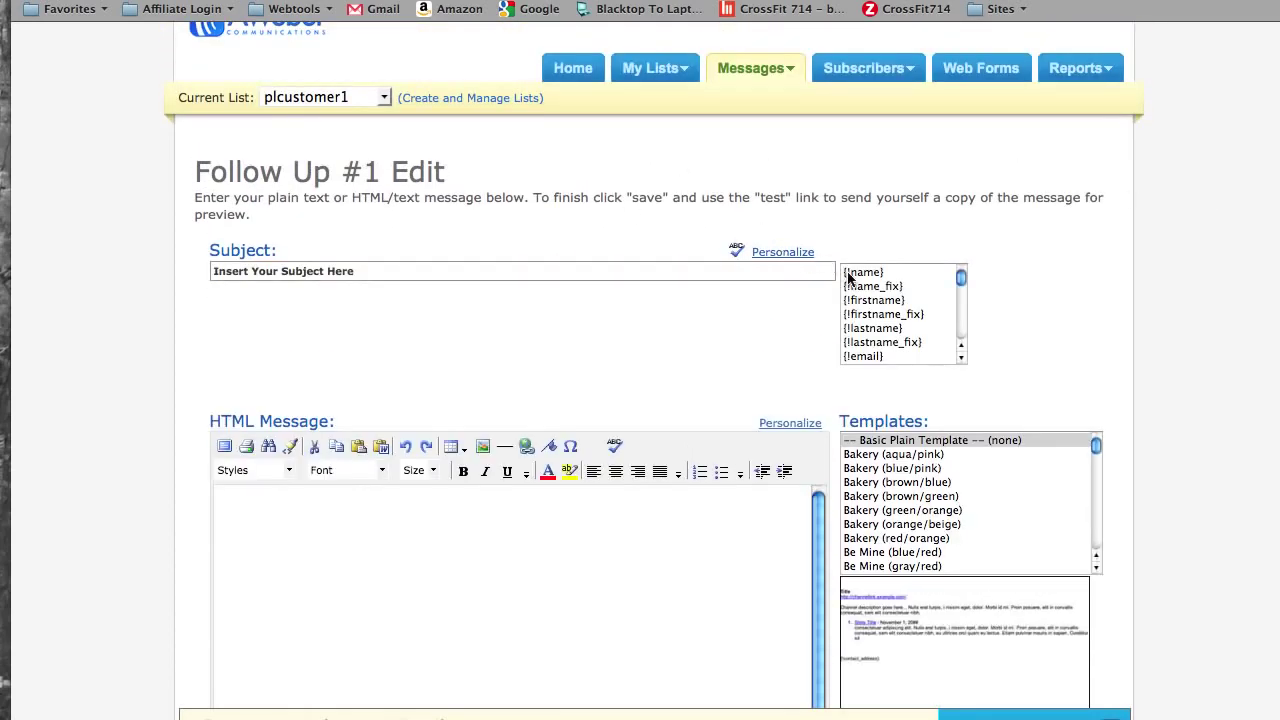
left_click(880, 314)
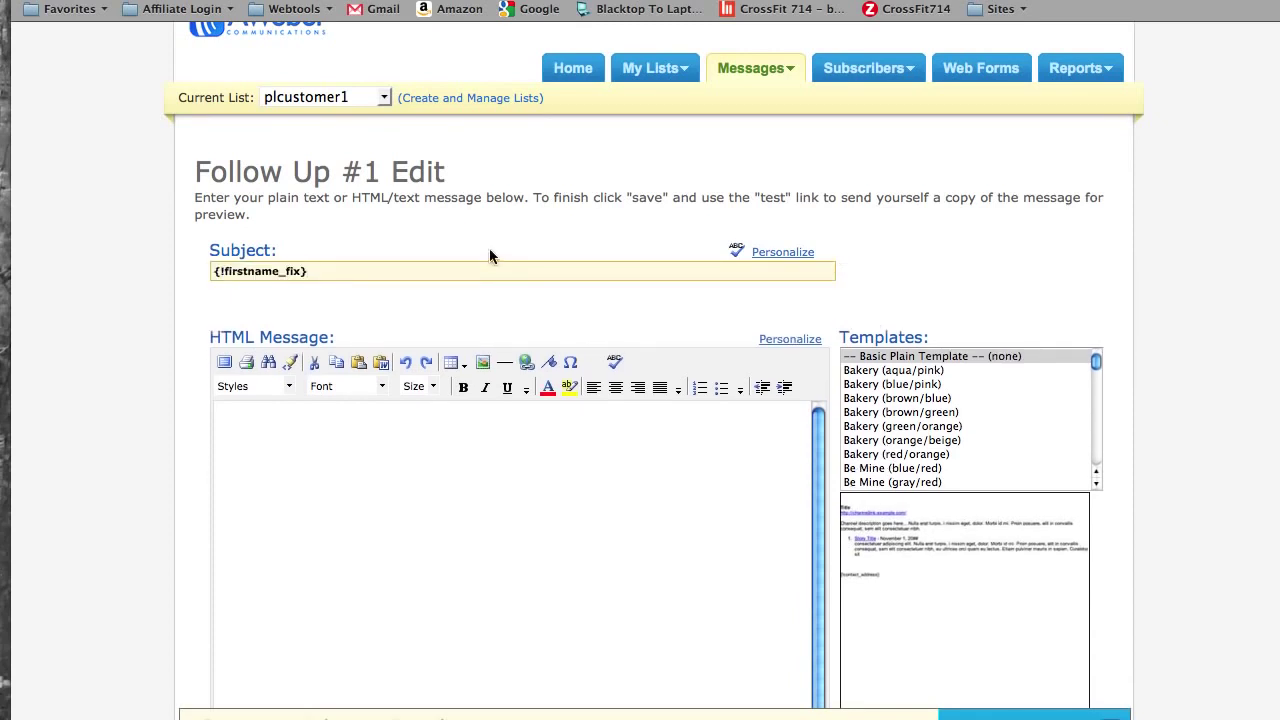
type("Thank you for Subscribing")
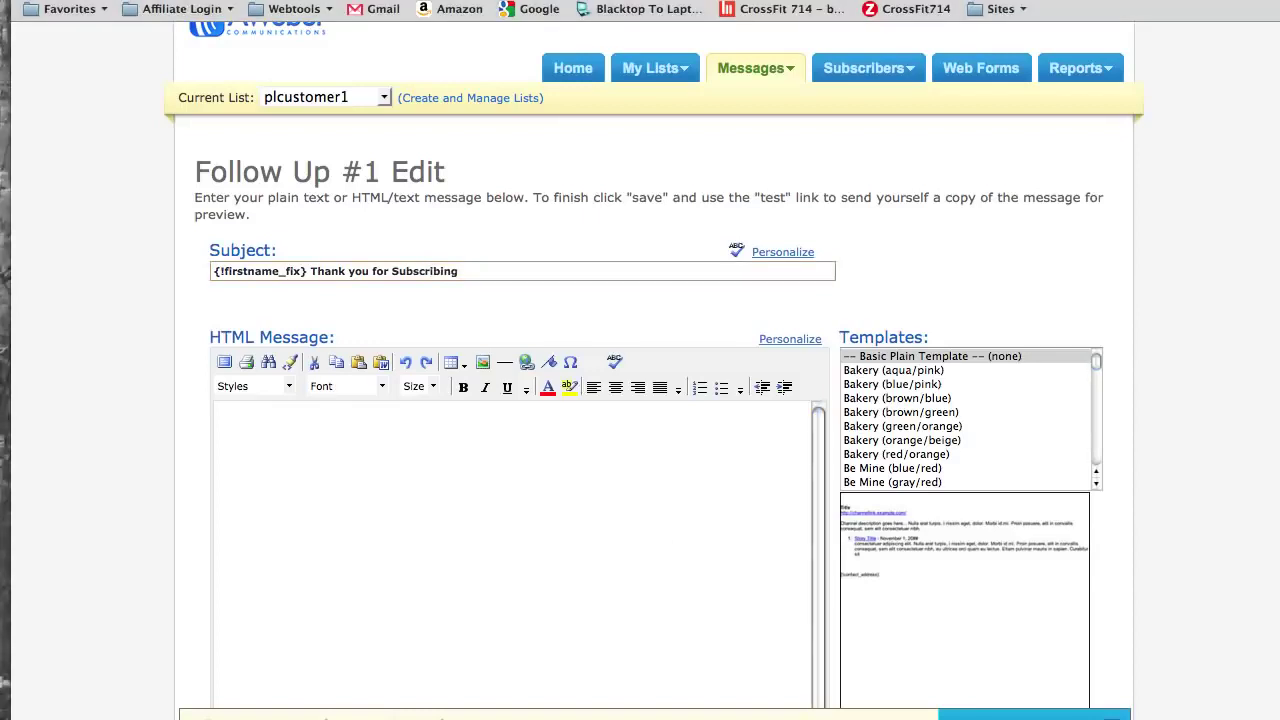
- Paste the welcome newsletter (first-name greeting, upcoming deals, LastPass tutorial link, thank-you closing) into the HTML body
key("super+Tab")
left_click(386, 500)
key("super+v")
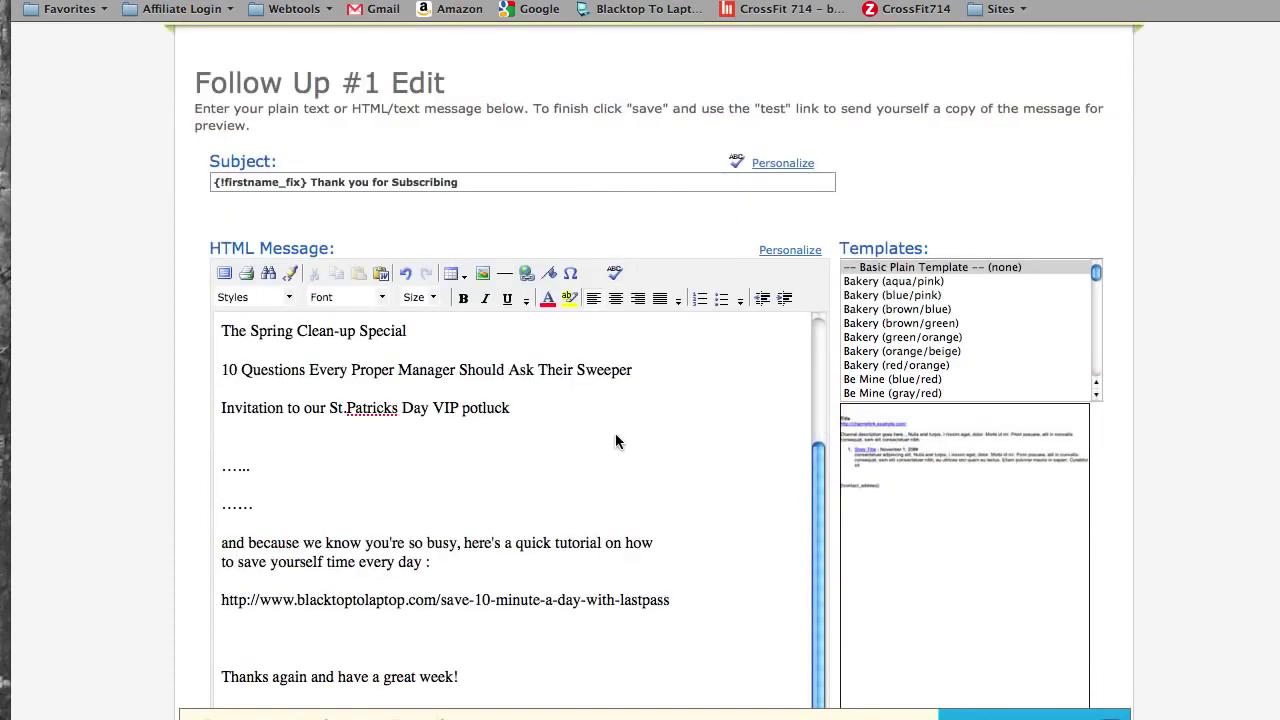
scroll(615, 433, "up", 3)
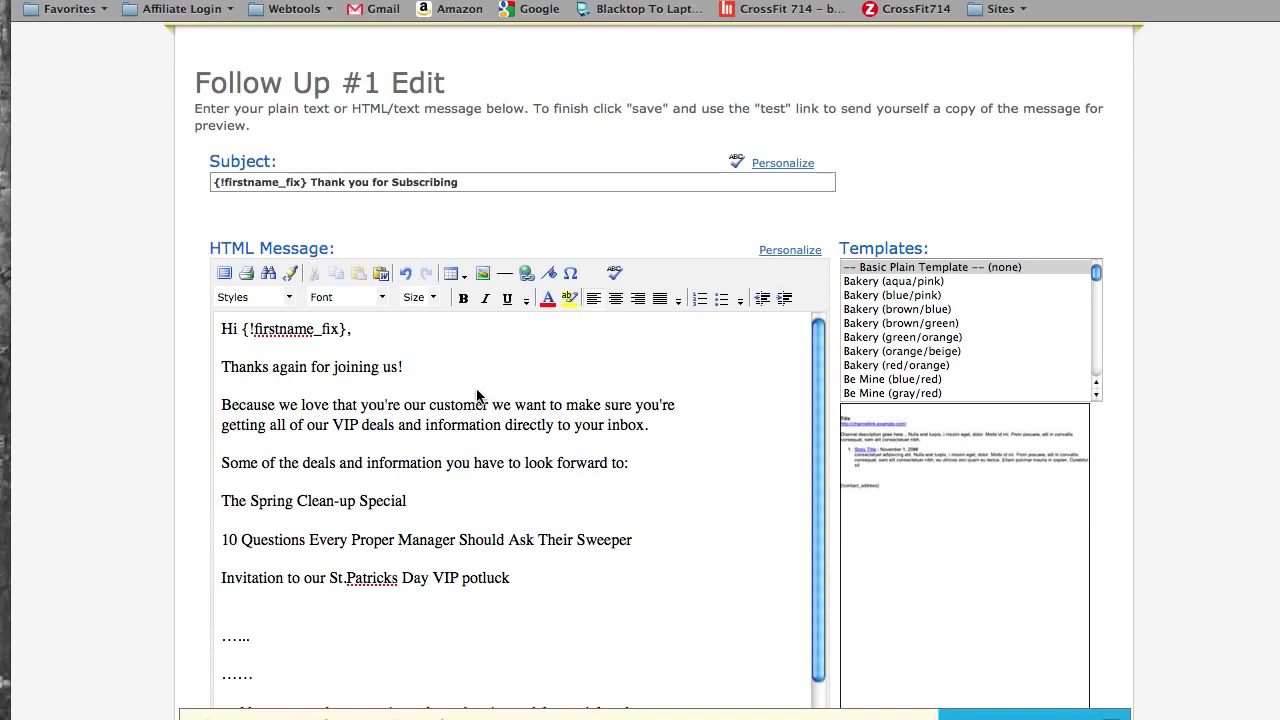
scroll(1176, 298, "down", 5)
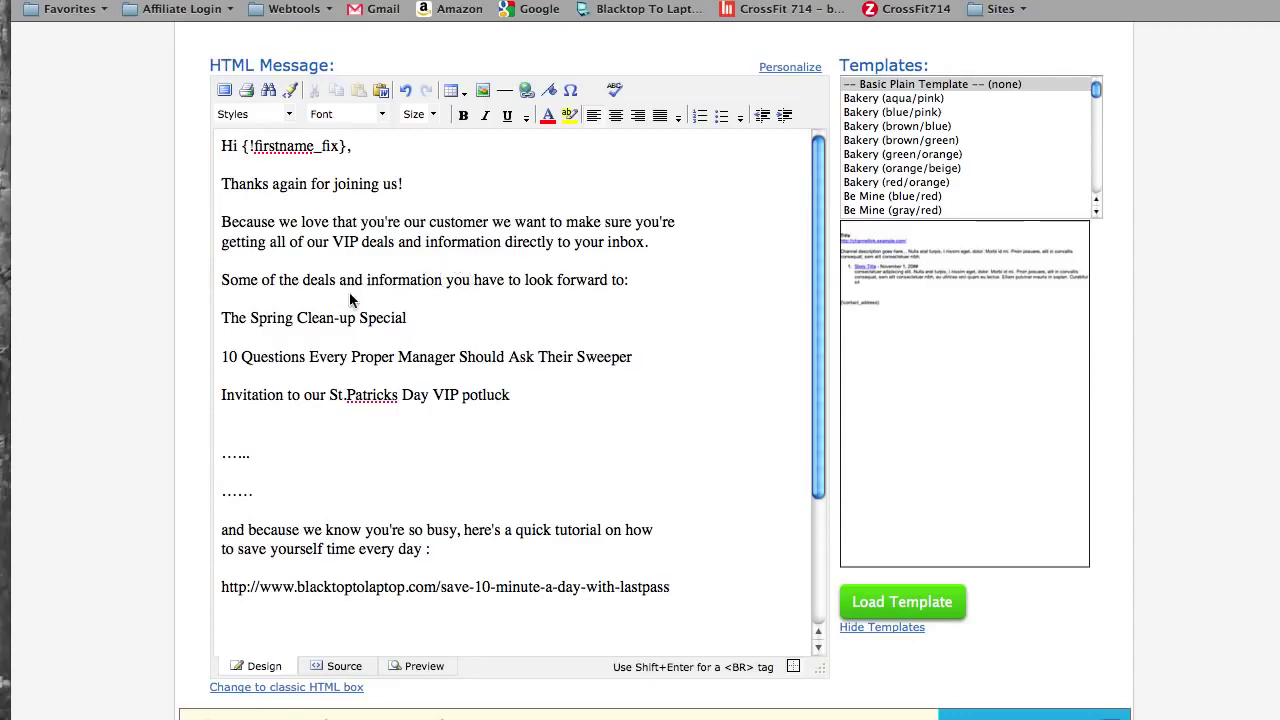
scroll(680, 335, "down", 1)
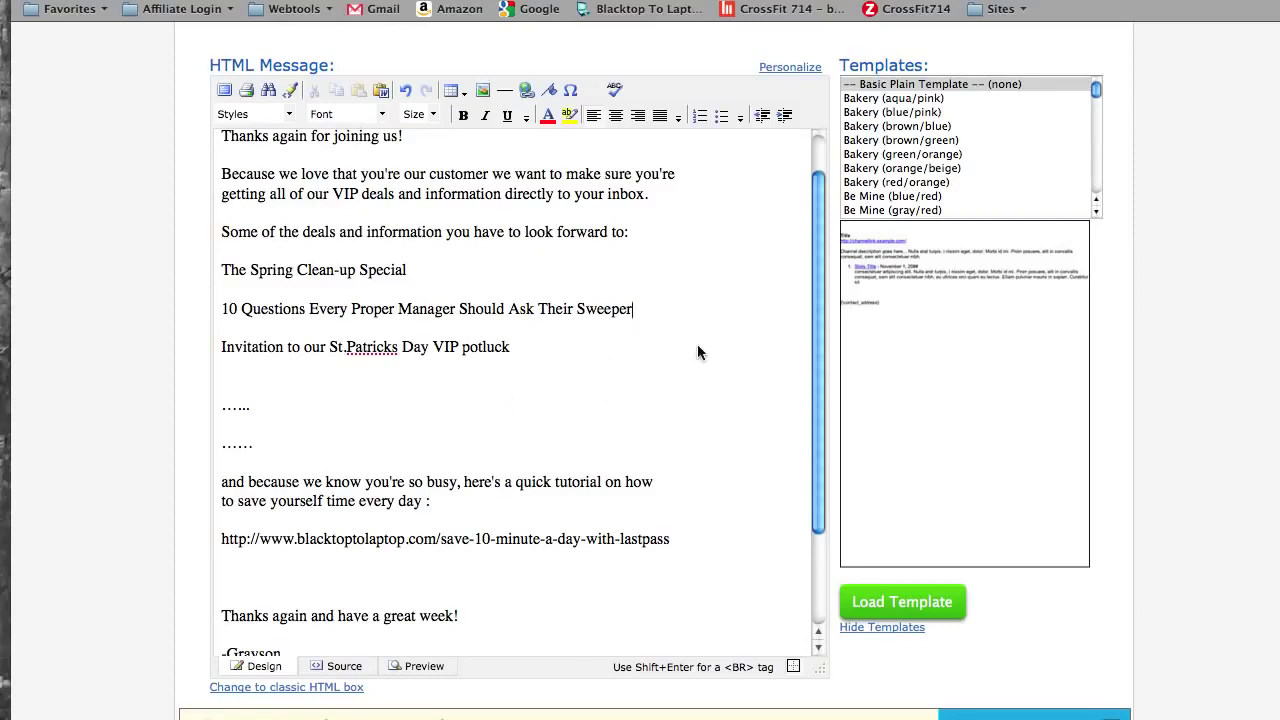
scroll(666, 375, "down", 2)
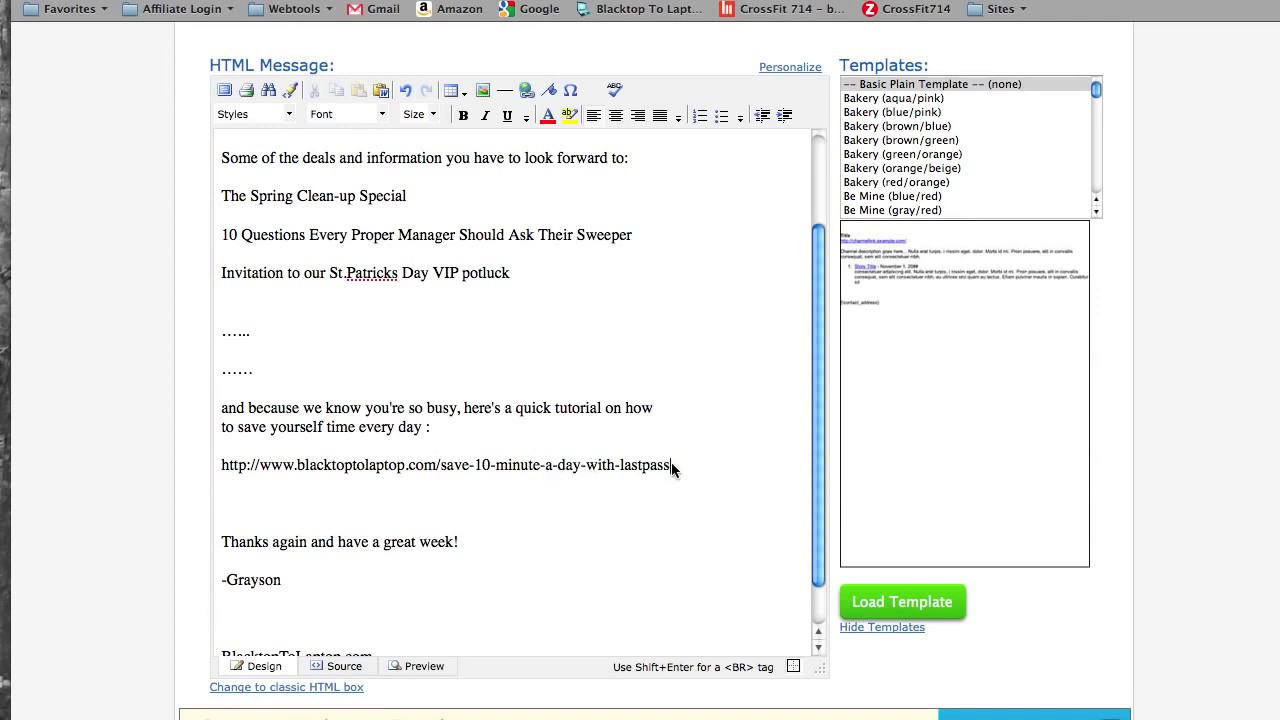
- Turn the selected LastPass tutorial URL into a hyperlink pointing to that same address
left_click_drag(672, 469, 222, 464)
key("super+c")
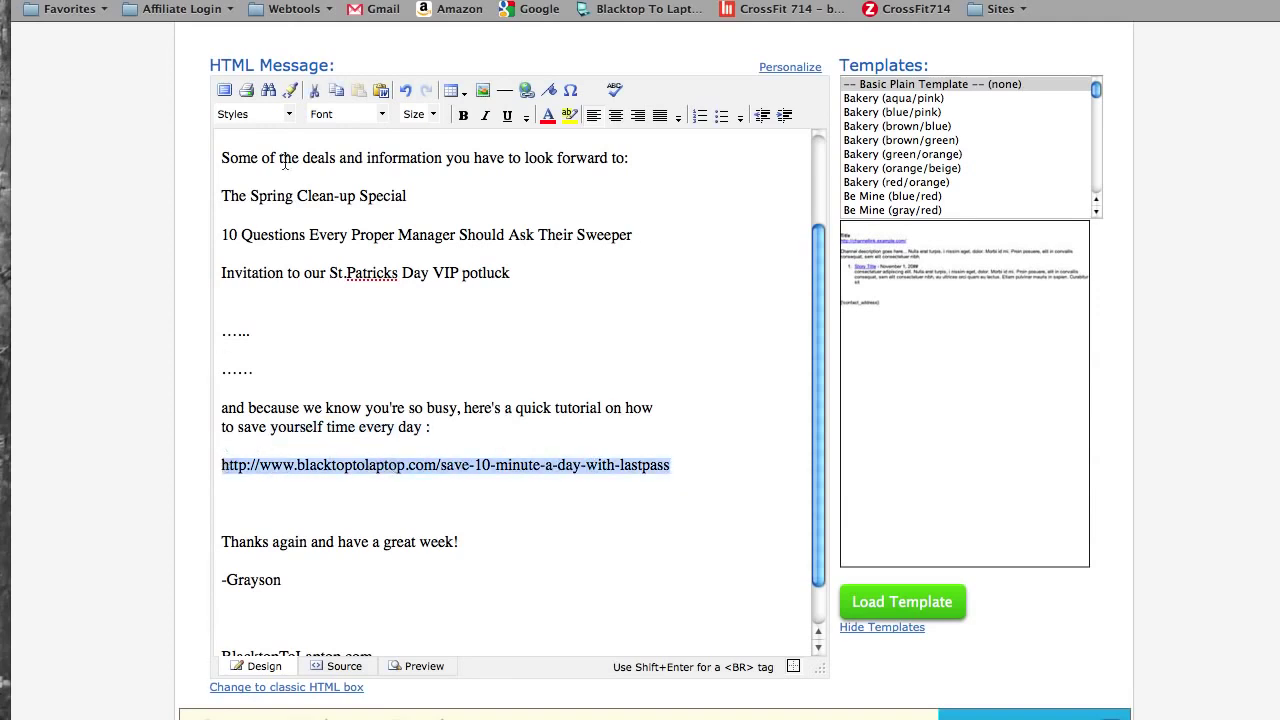
left_click(527, 91)
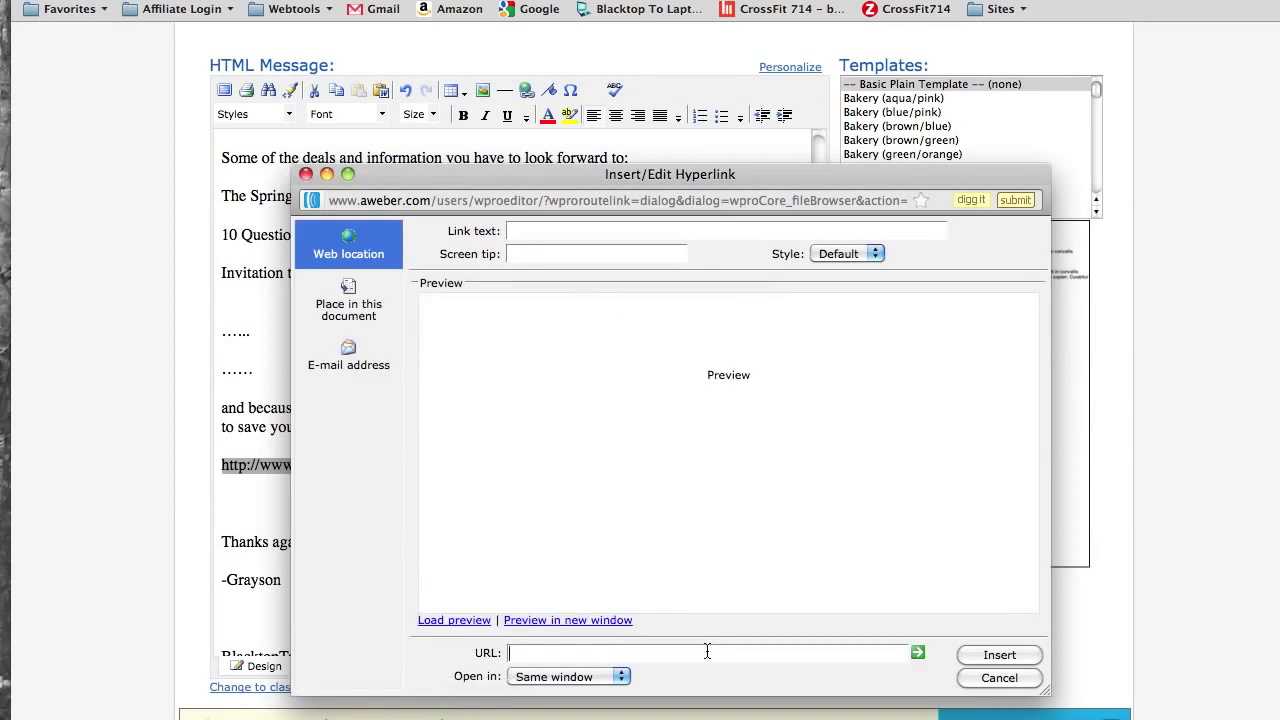
key("super+v")
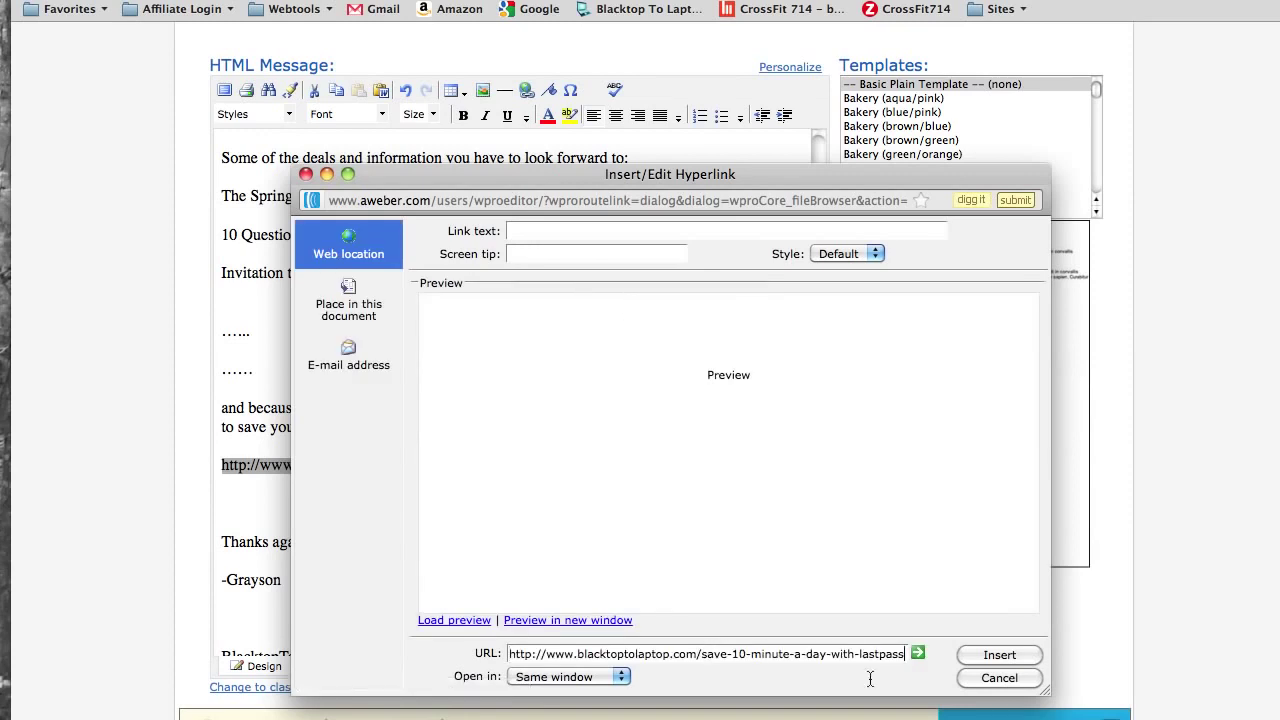
left_click(979, 658)
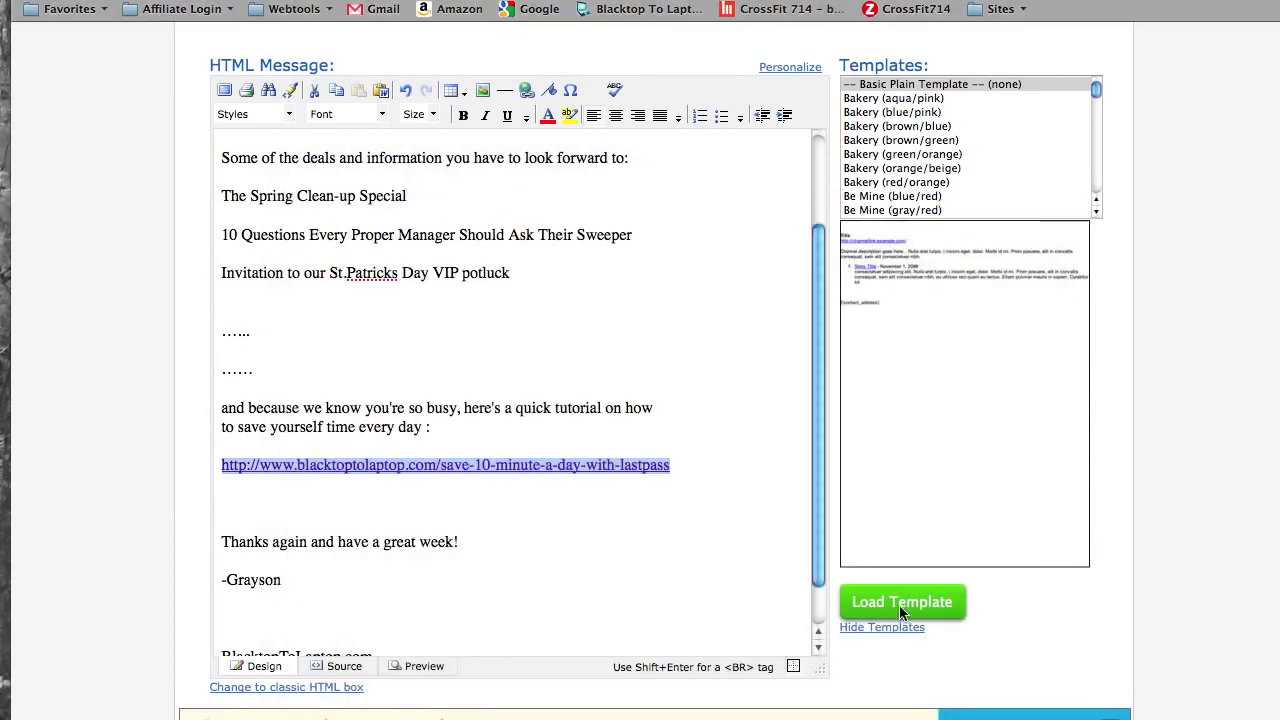
left_click(723, 442)
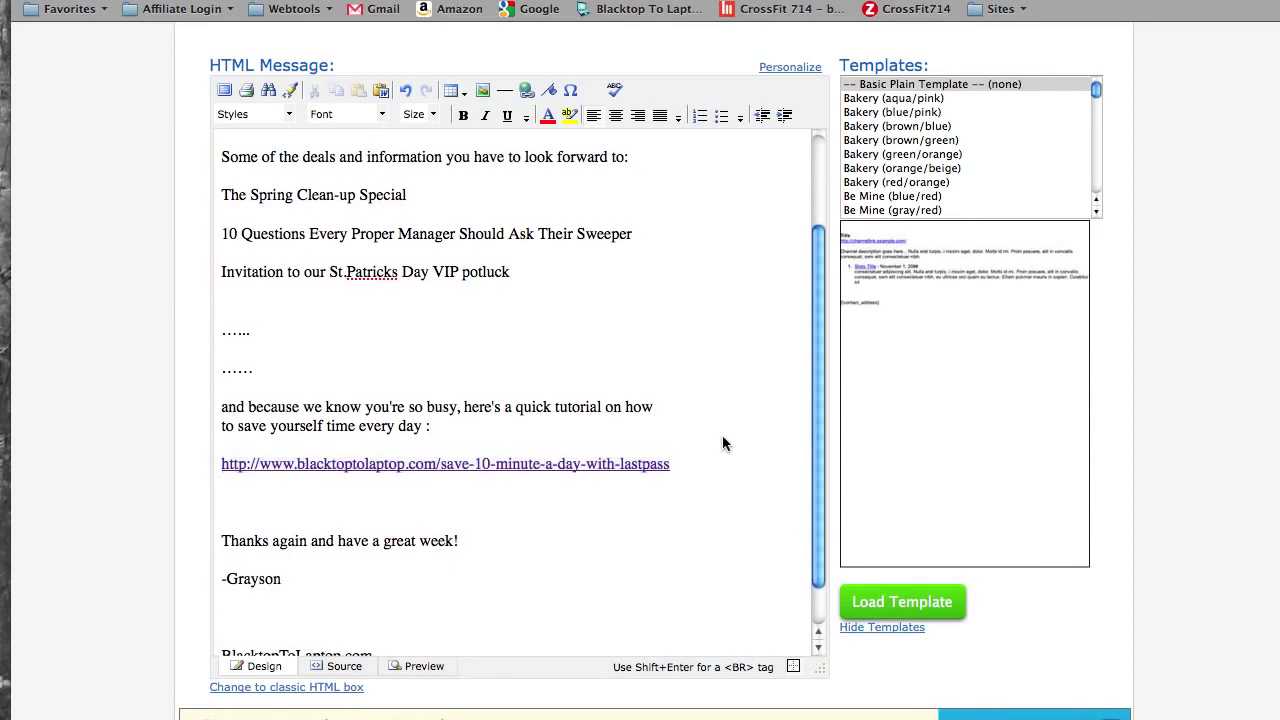
scroll(723, 441, "down", 2)
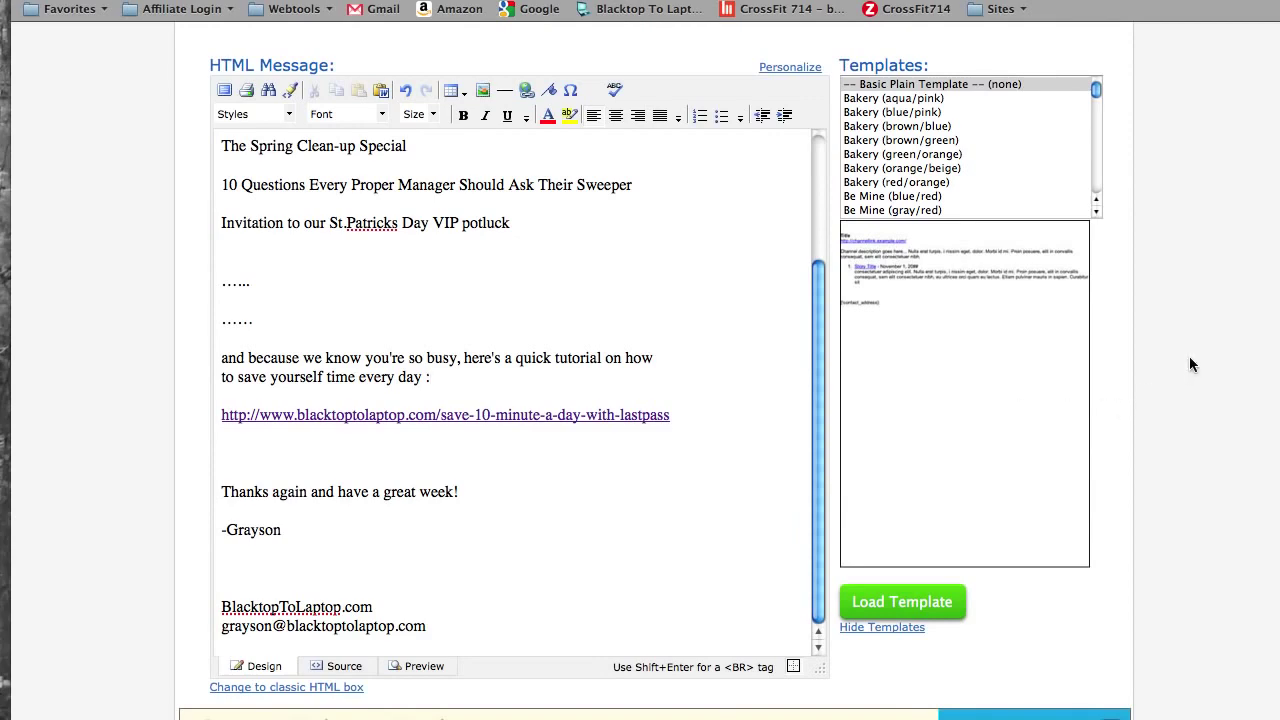
scroll(1190, 358, "down", 10)
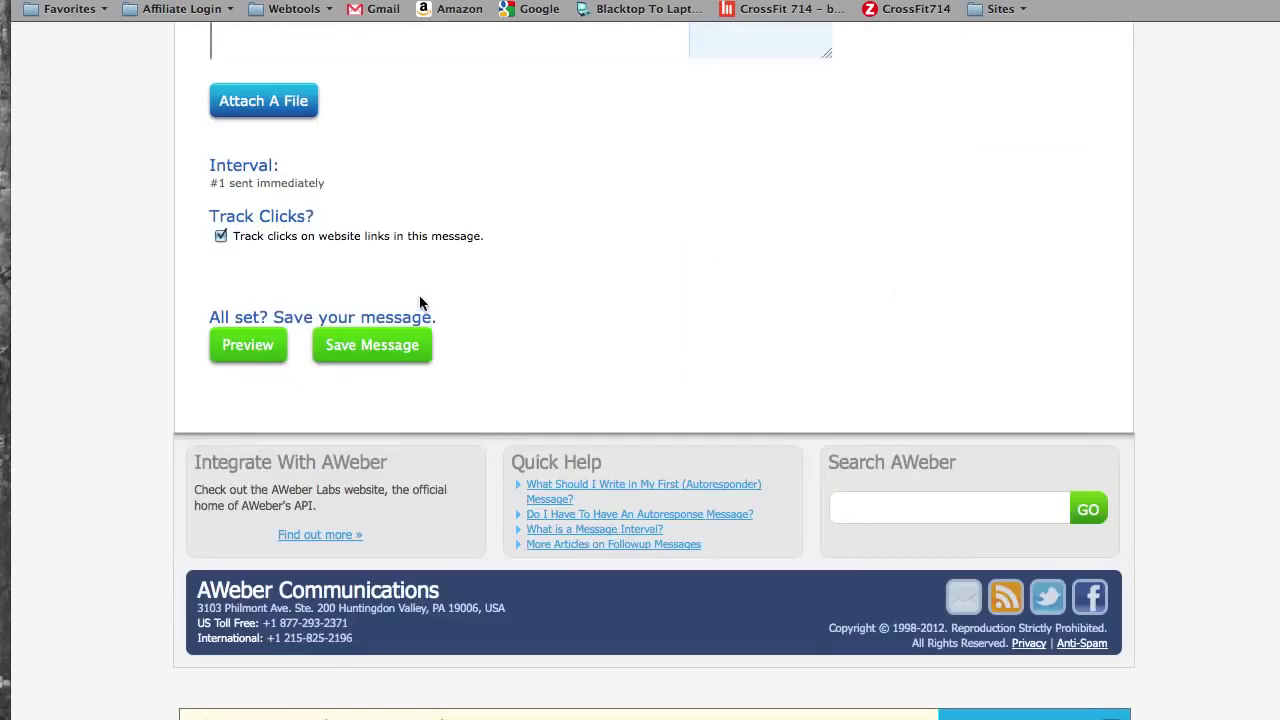
- Save the message as Follow Up #1 on the Follow Up Messages page
left_click(391, 345)
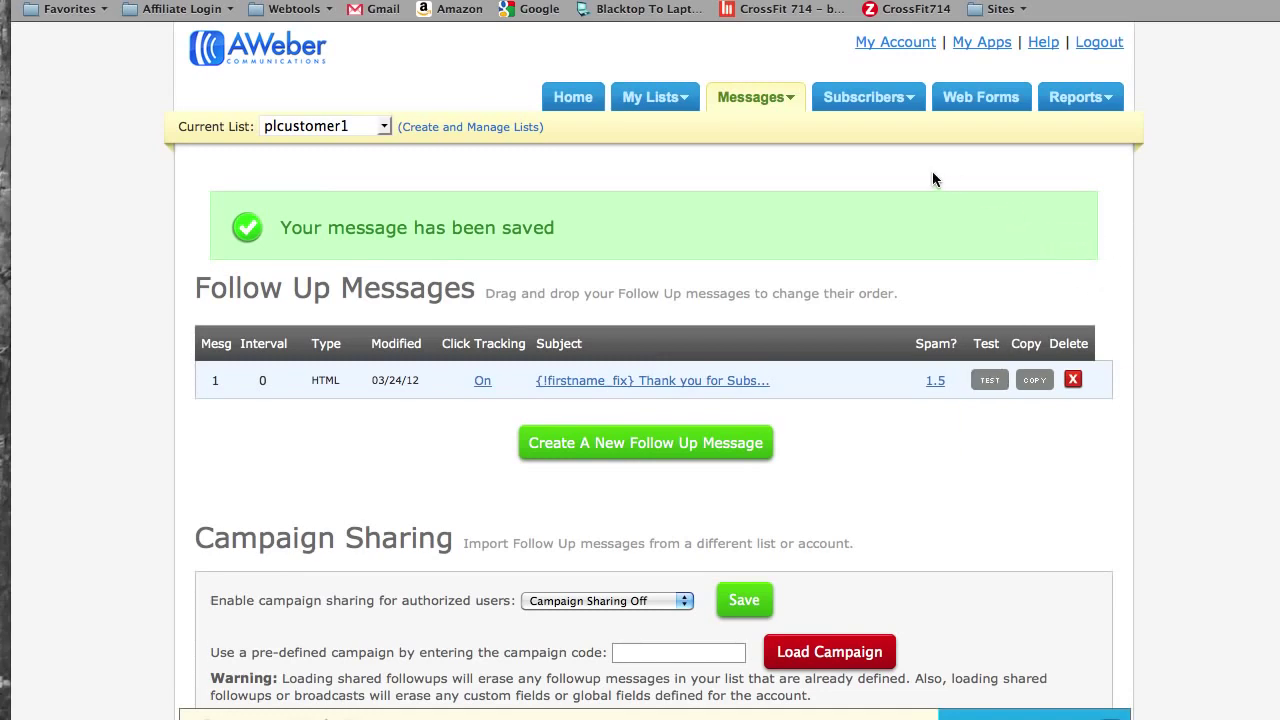
- Go to Subscribers > Import, then bring forward the Numbers sheet with Name and Email columns
mouse_move(884, 100)
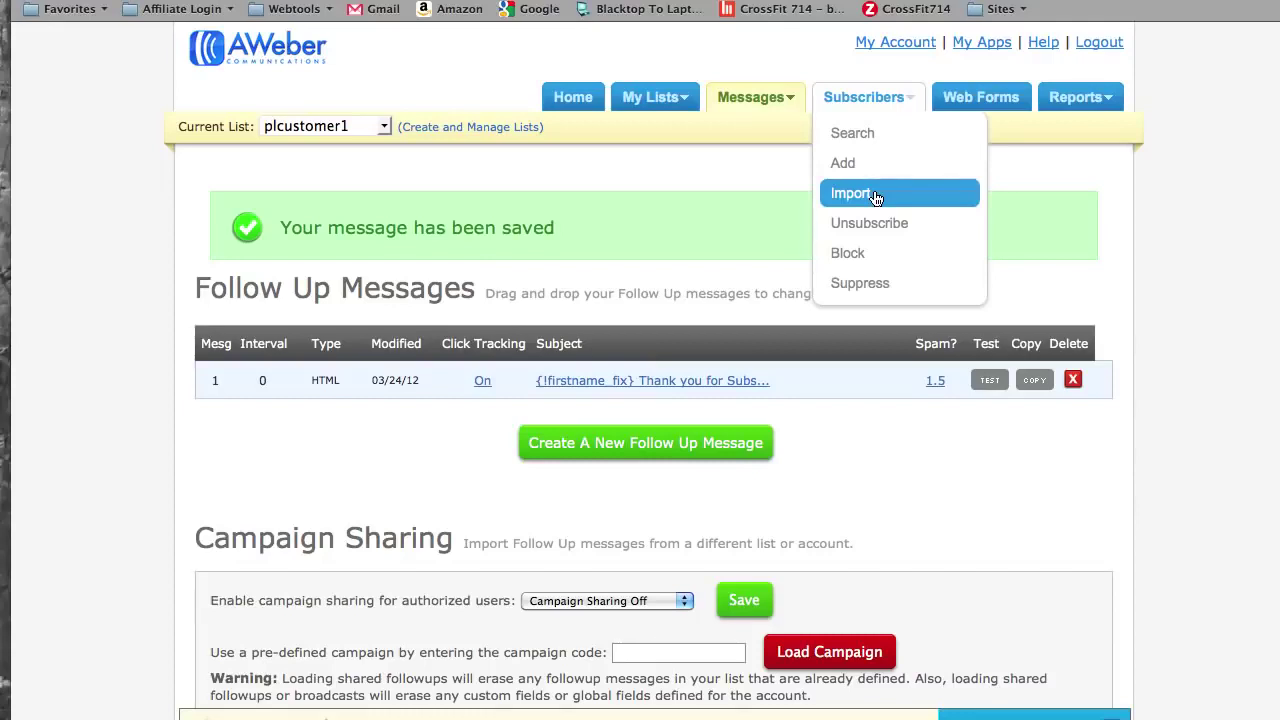
left_click(876, 197)
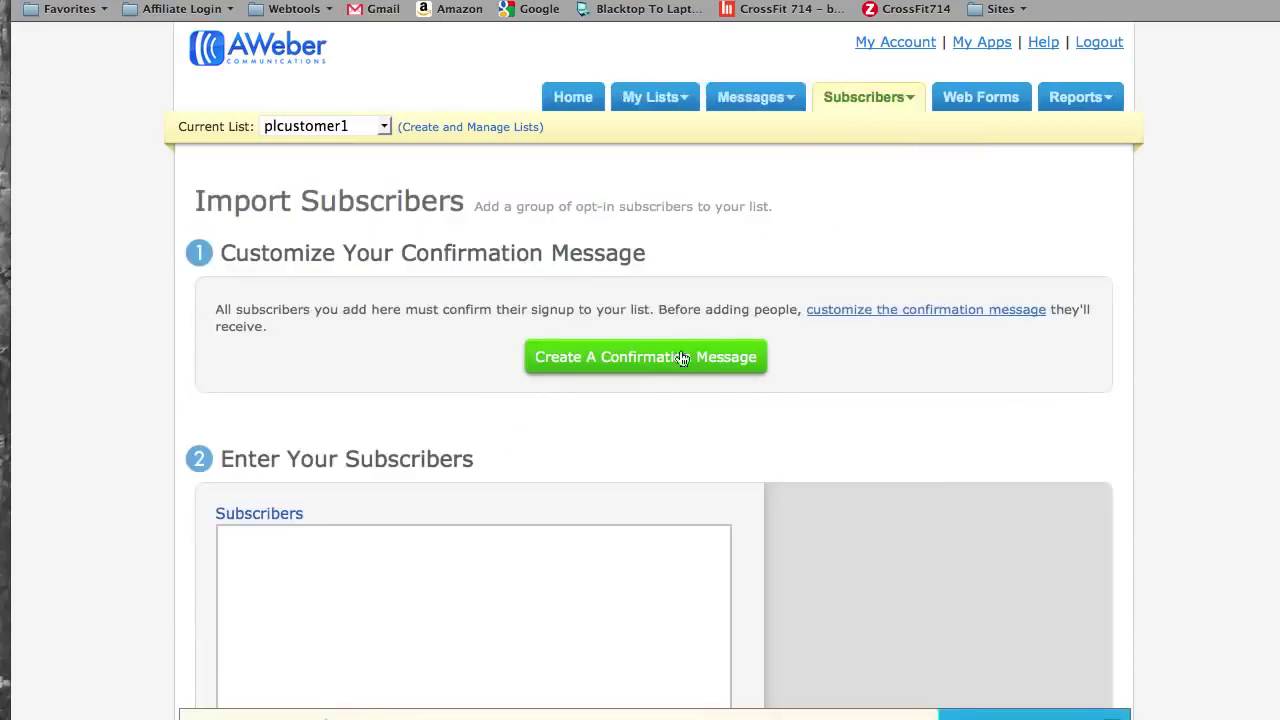
scroll(797, 228, "down", 1)
key("Tab")
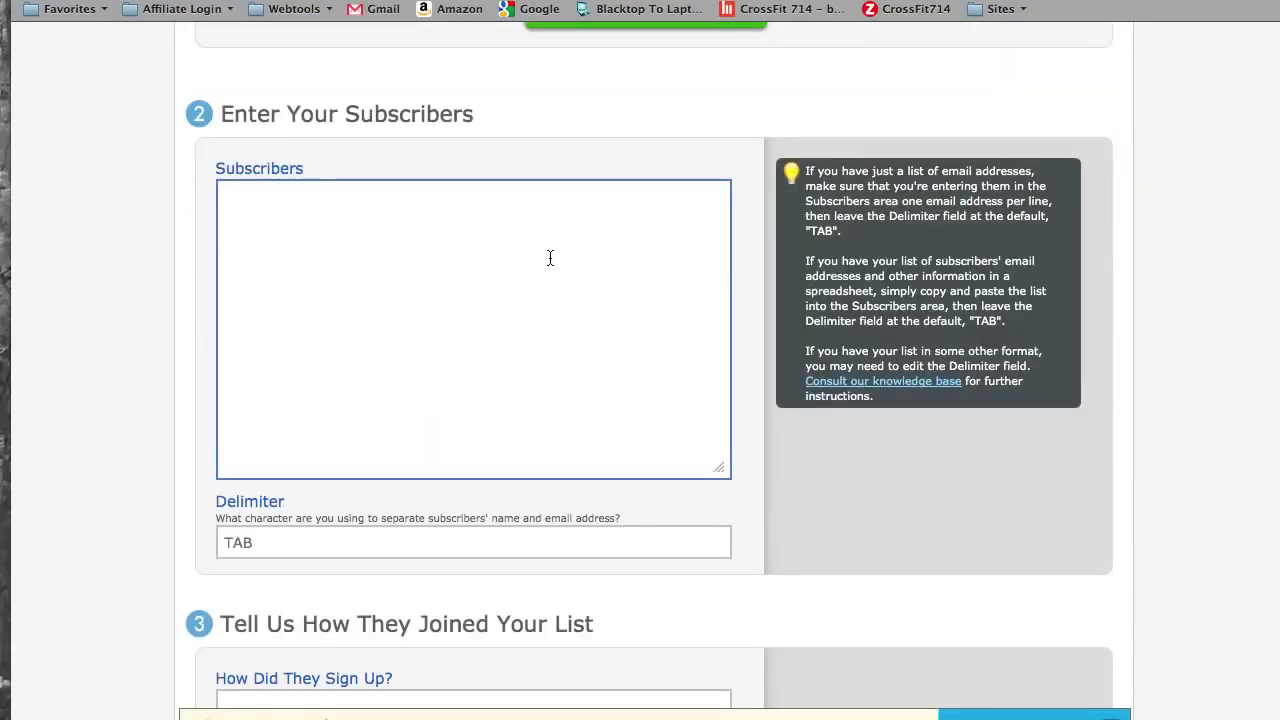
key("F9")
left_click(586, 296)
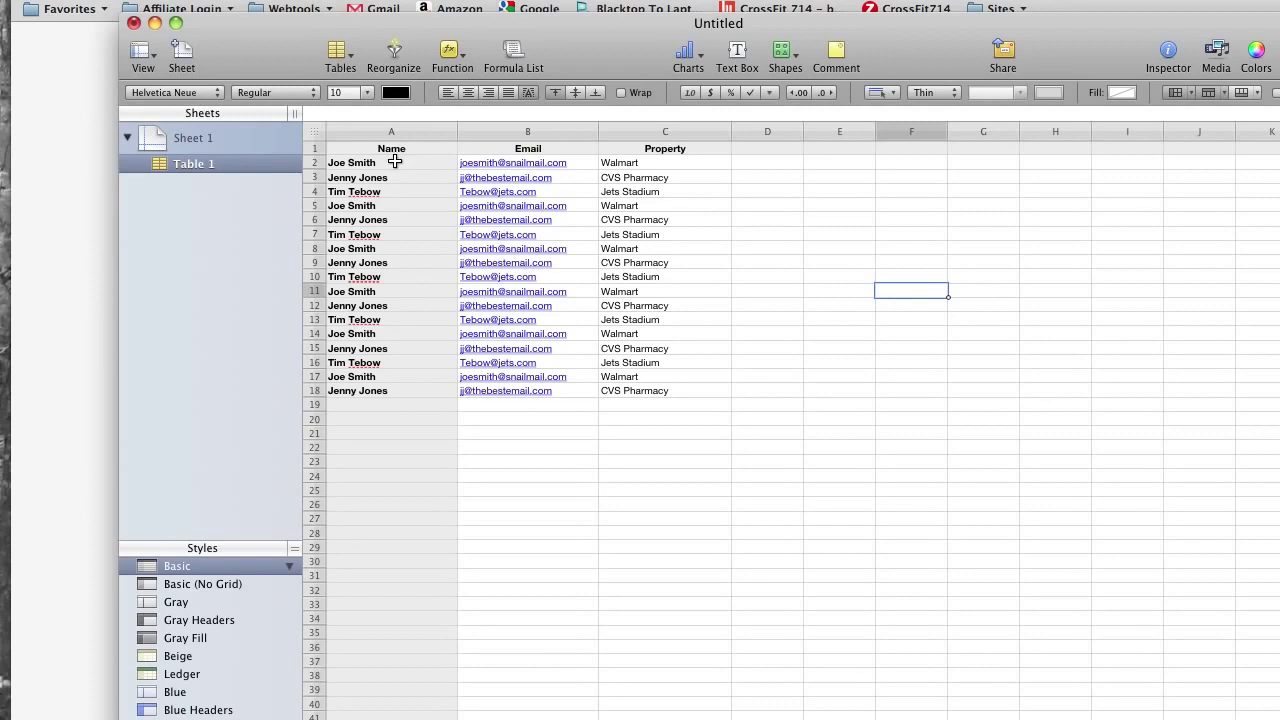
- Copy cells A2:B18 (names and emails) and return to the browser window
left_click_drag(395, 162, 584, 391)
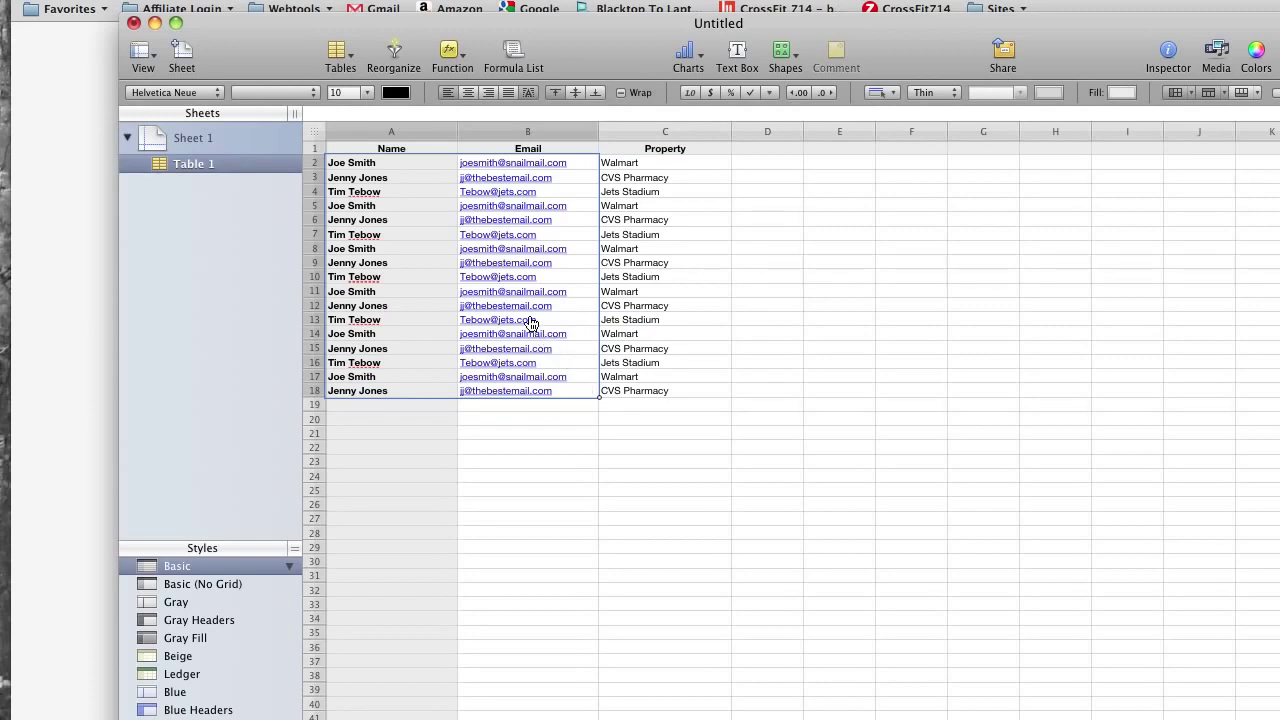
right_click(530, 325)
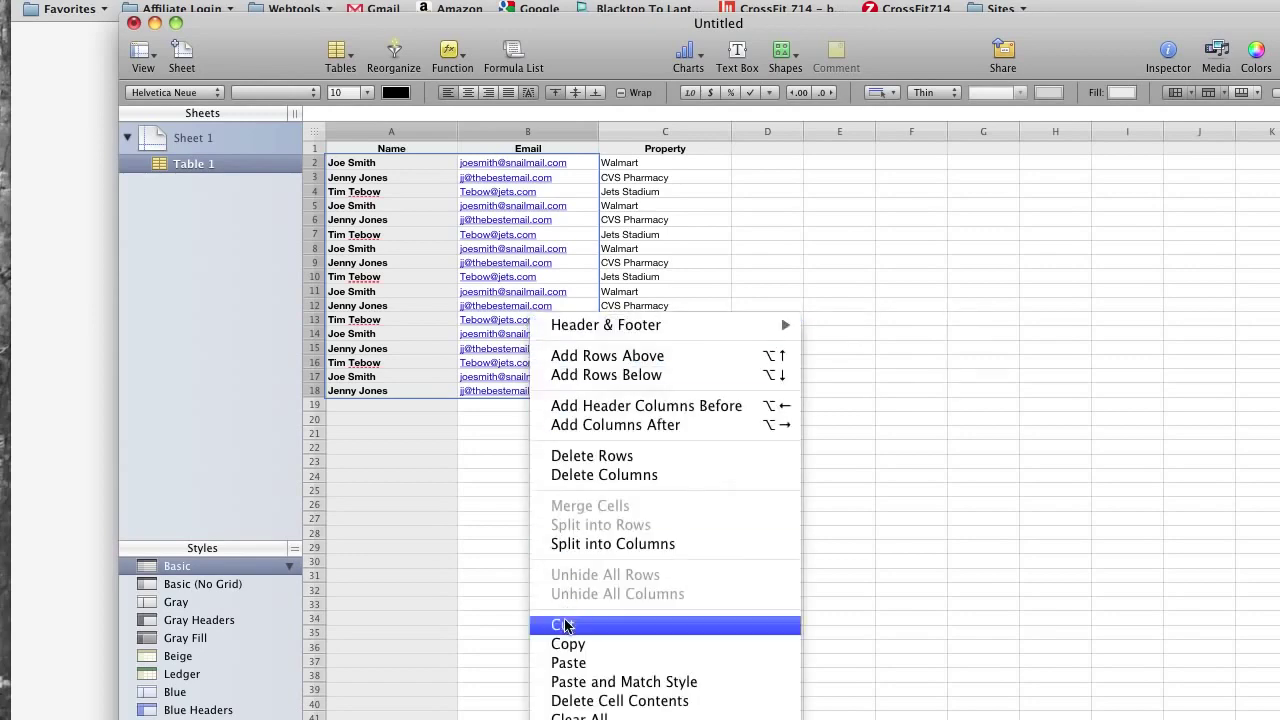
left_click(564, 644)
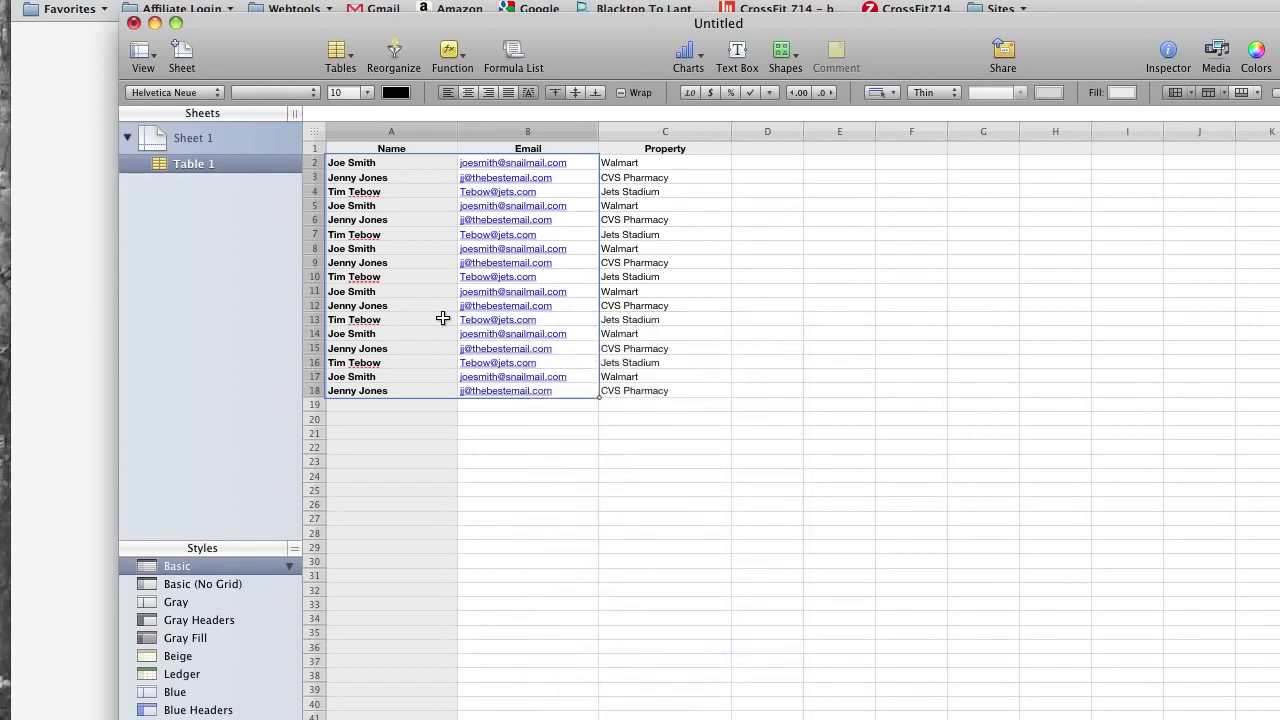
key("F3")
- Paste the copied names and emails into the Subscribers box
left_click(154, 309)
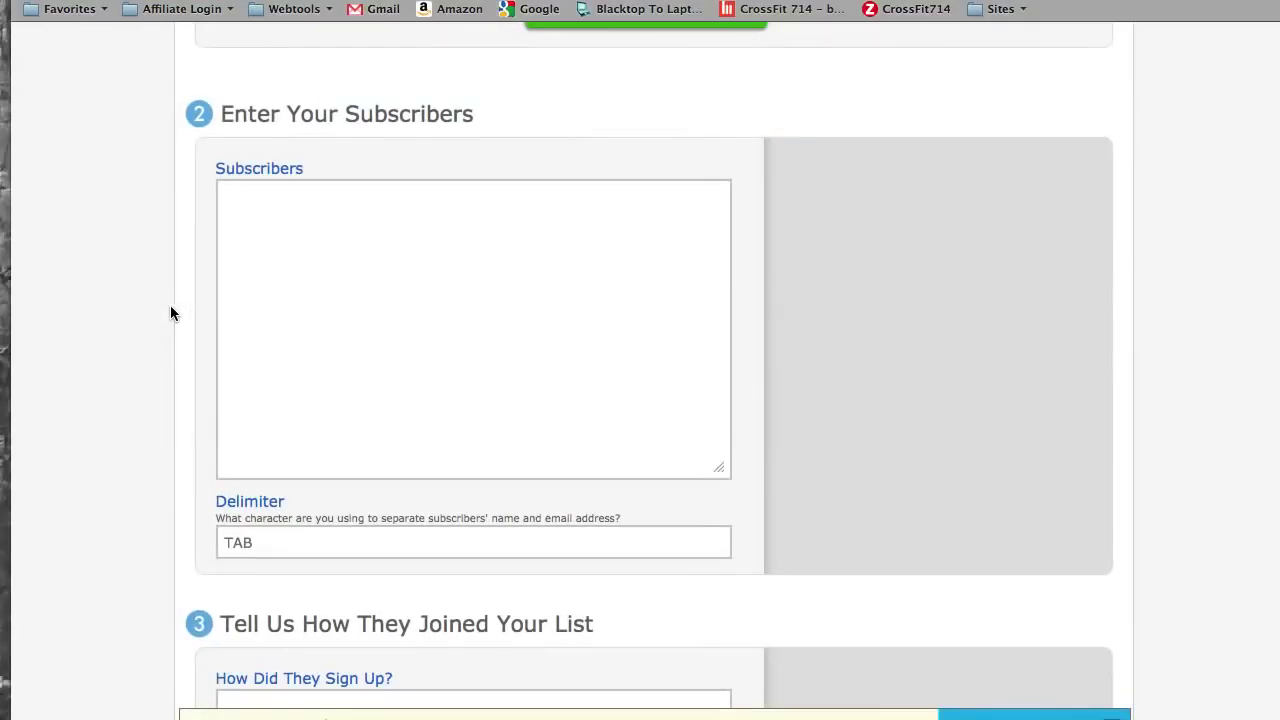
left_click(295, 299)
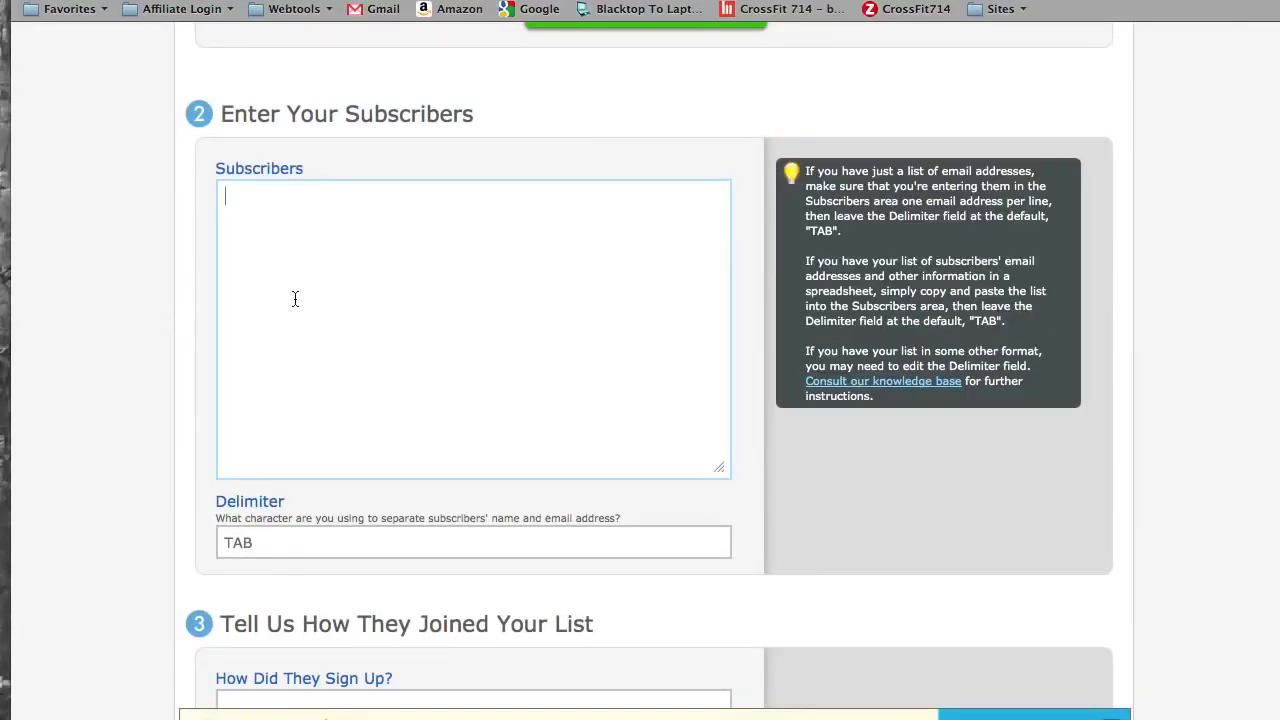
right_click(297, 301)
left_click(337, 410)
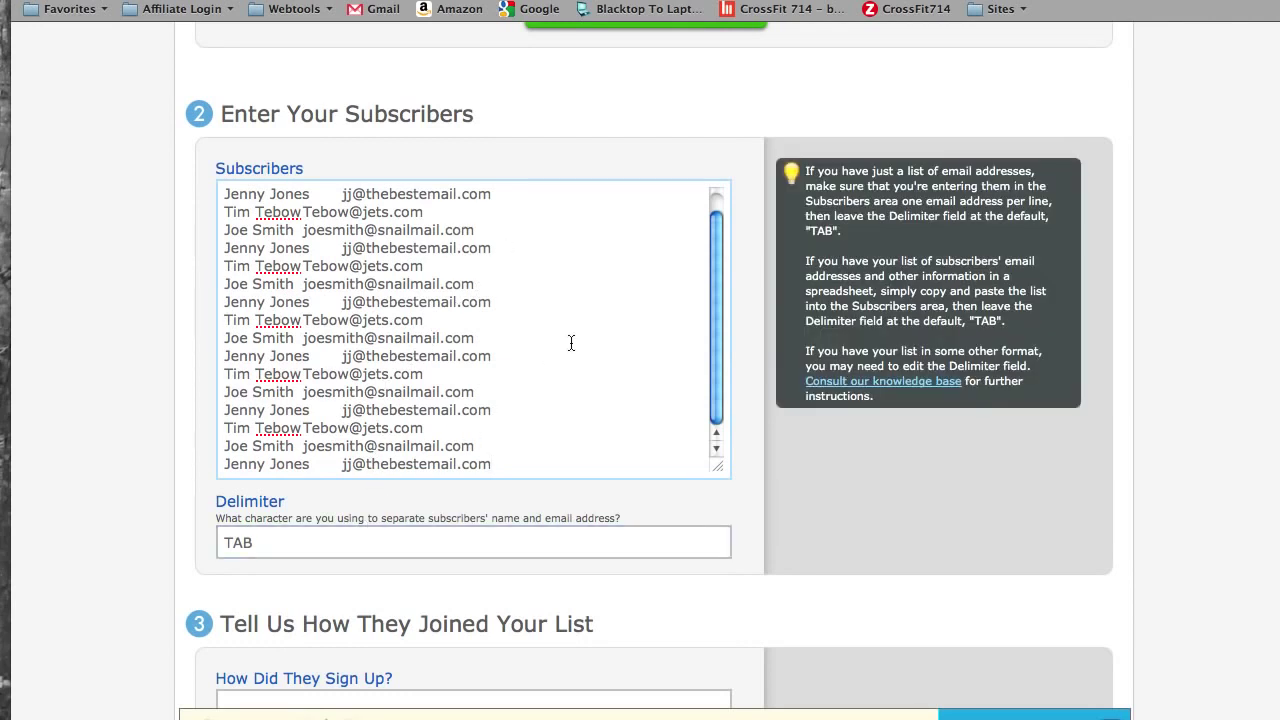
scroll(563, 346, "down", 5)
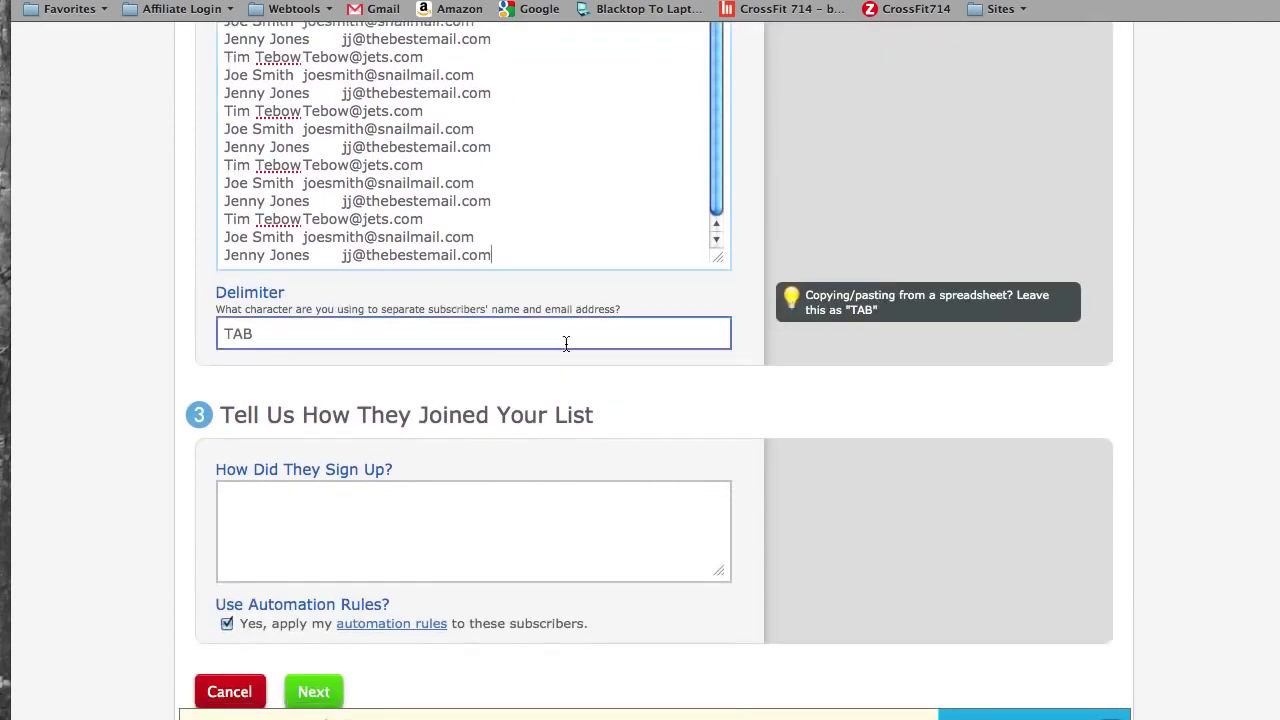
scroll(565, 346, "down", 4)
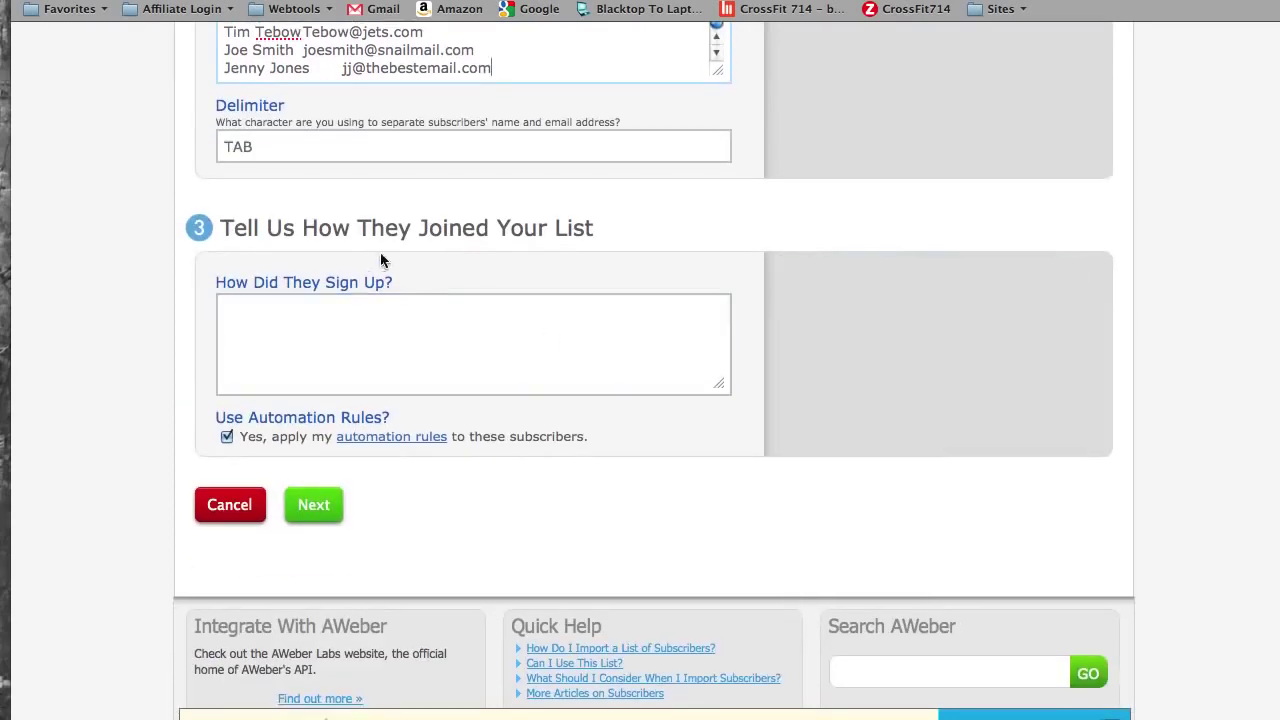
- Enter "They're current customers" as the sign-up source
left_click(363, 320)
type("Cu")
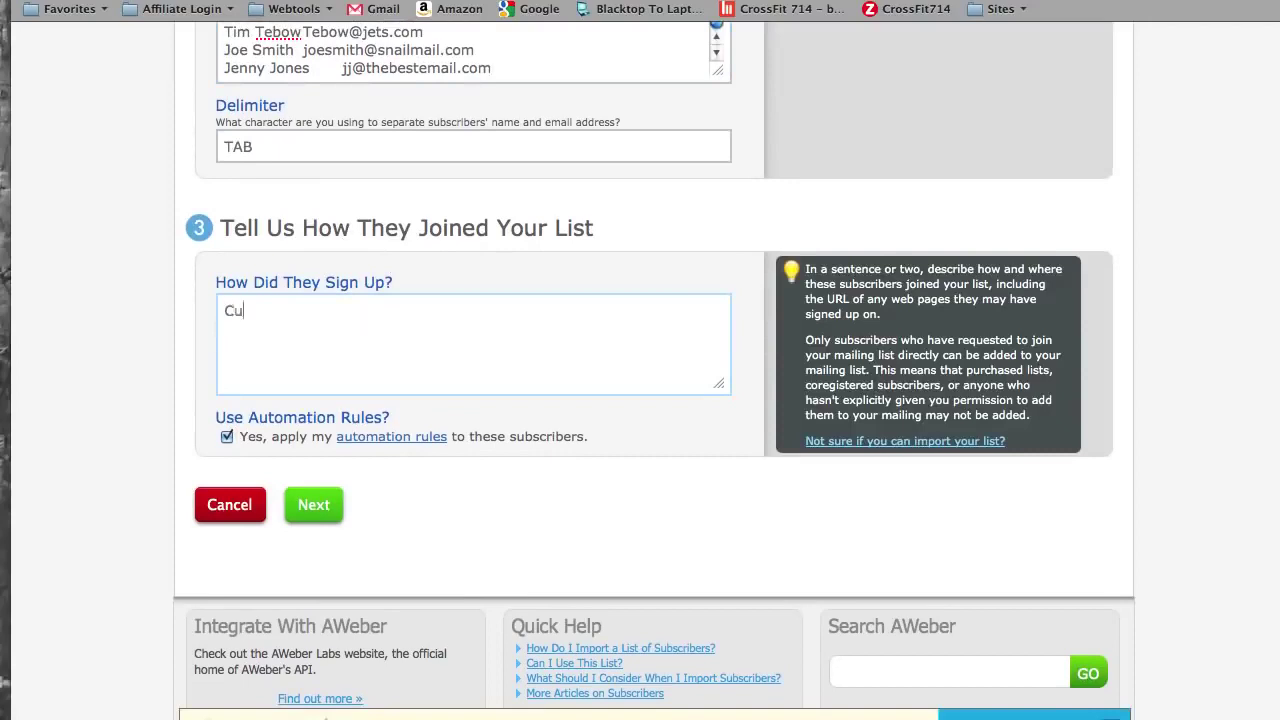
key("BackSpace")
key("BackSpace")
type("They're current customers")
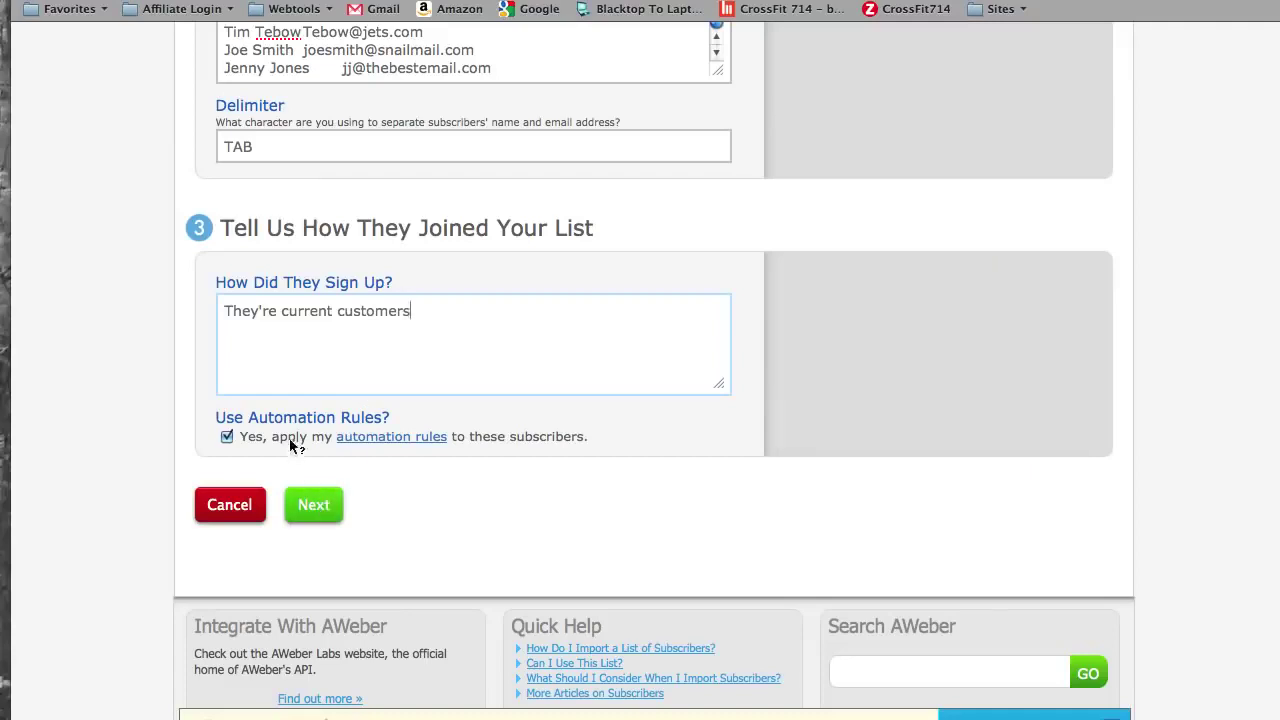
- Map the first column to Name, keep Email for the addresses, and save the 17-subscriber import
left_click(318, 512)
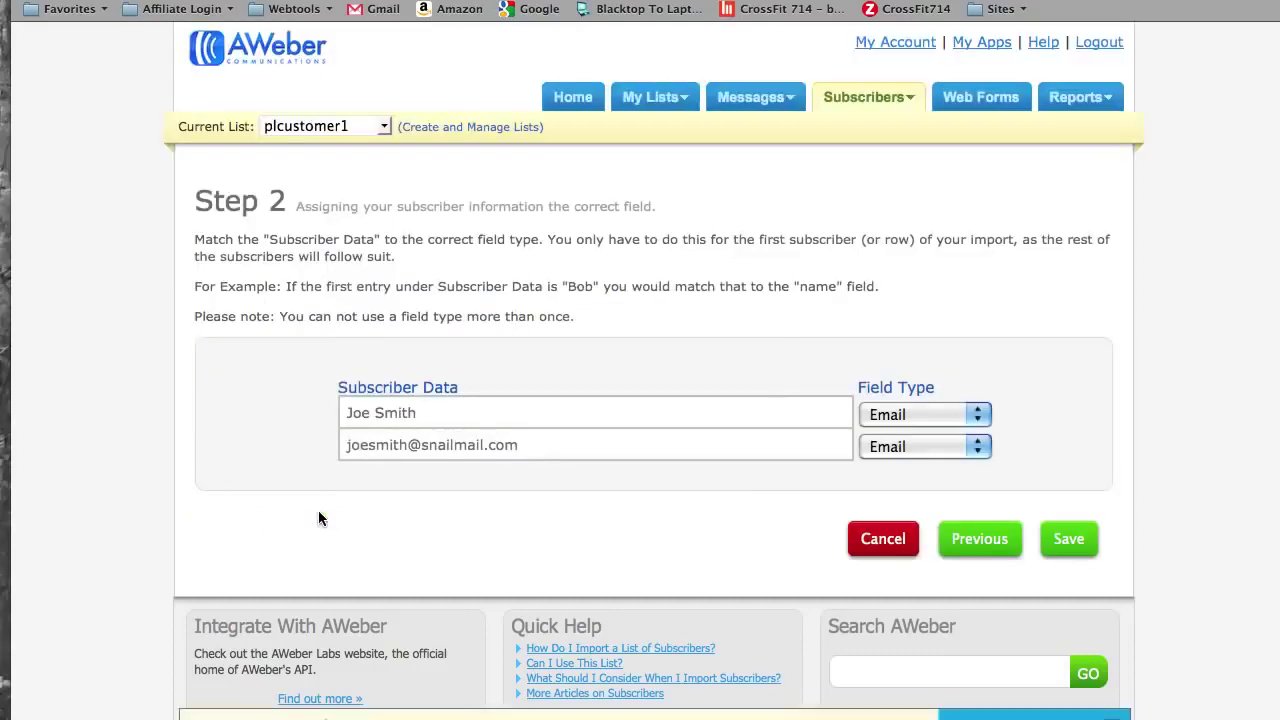
left_click(507, 424)
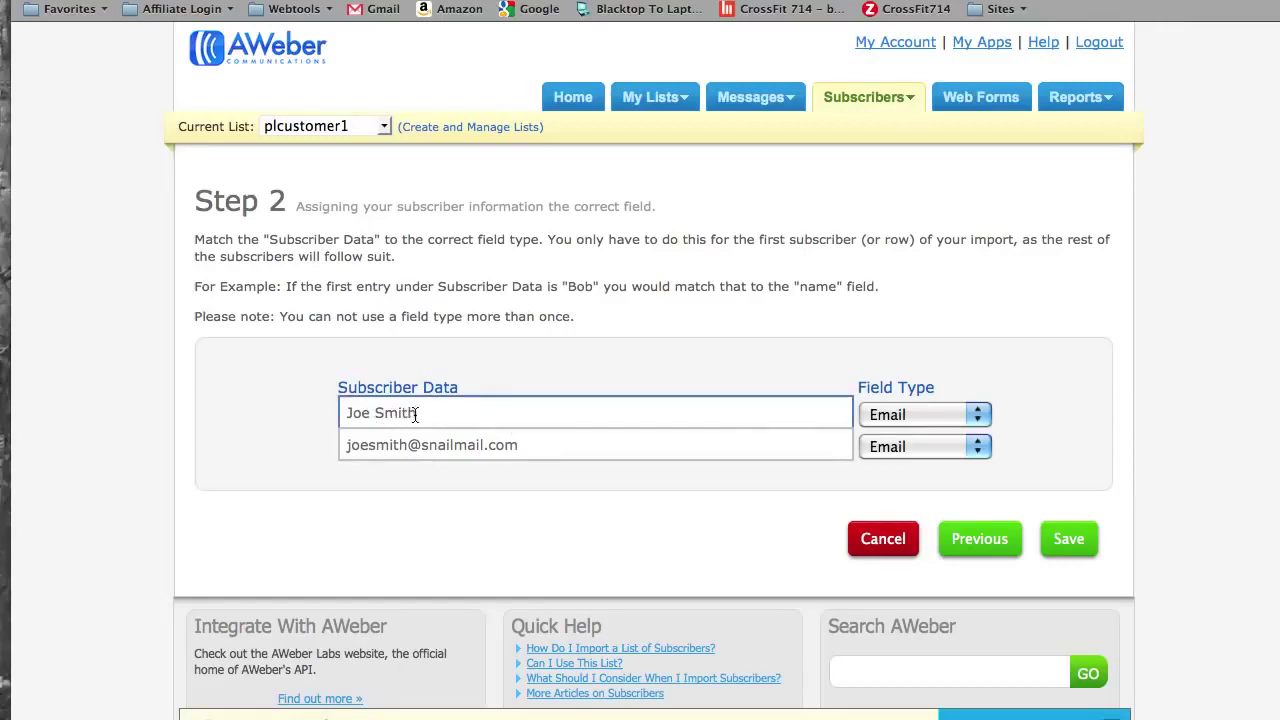
left_click(766, 392)
left_click(978, 418)
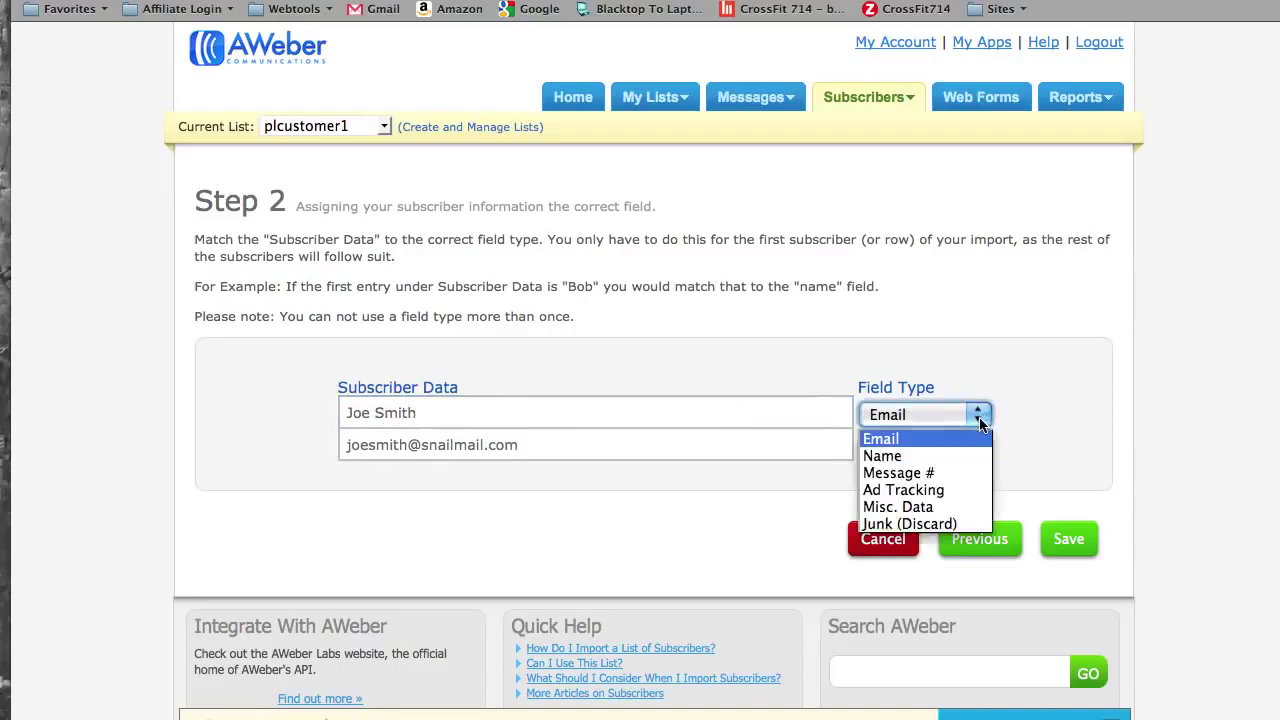
left_click(943, 457)
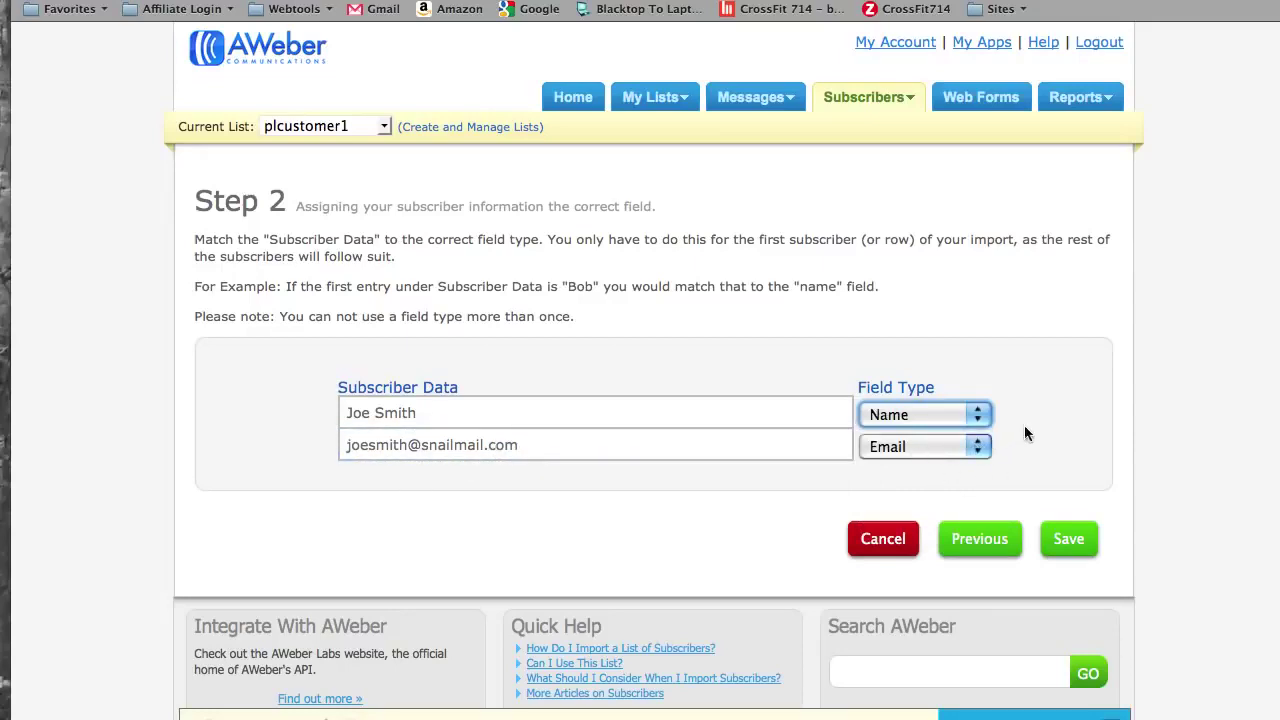
left_click(1074, 538)
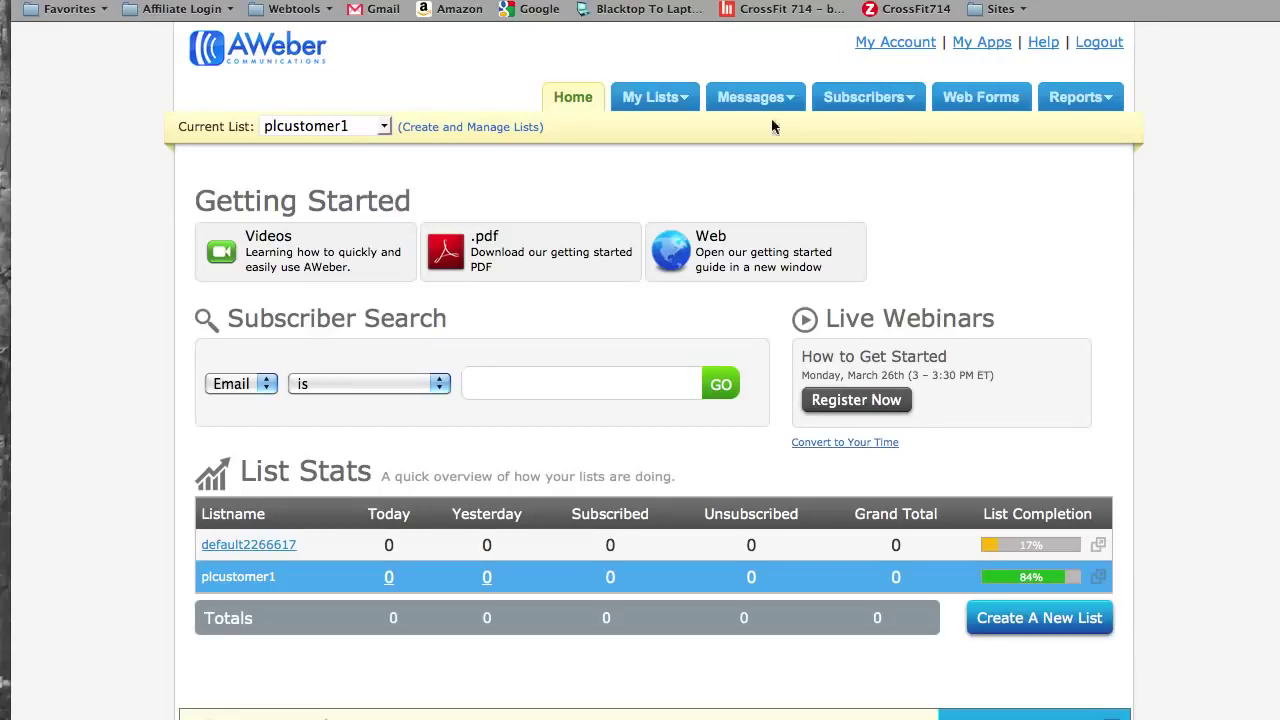
- Create a new broadcast message from Messages > Broadcast and place the cursor in its subject
mouse_move(762, 105)
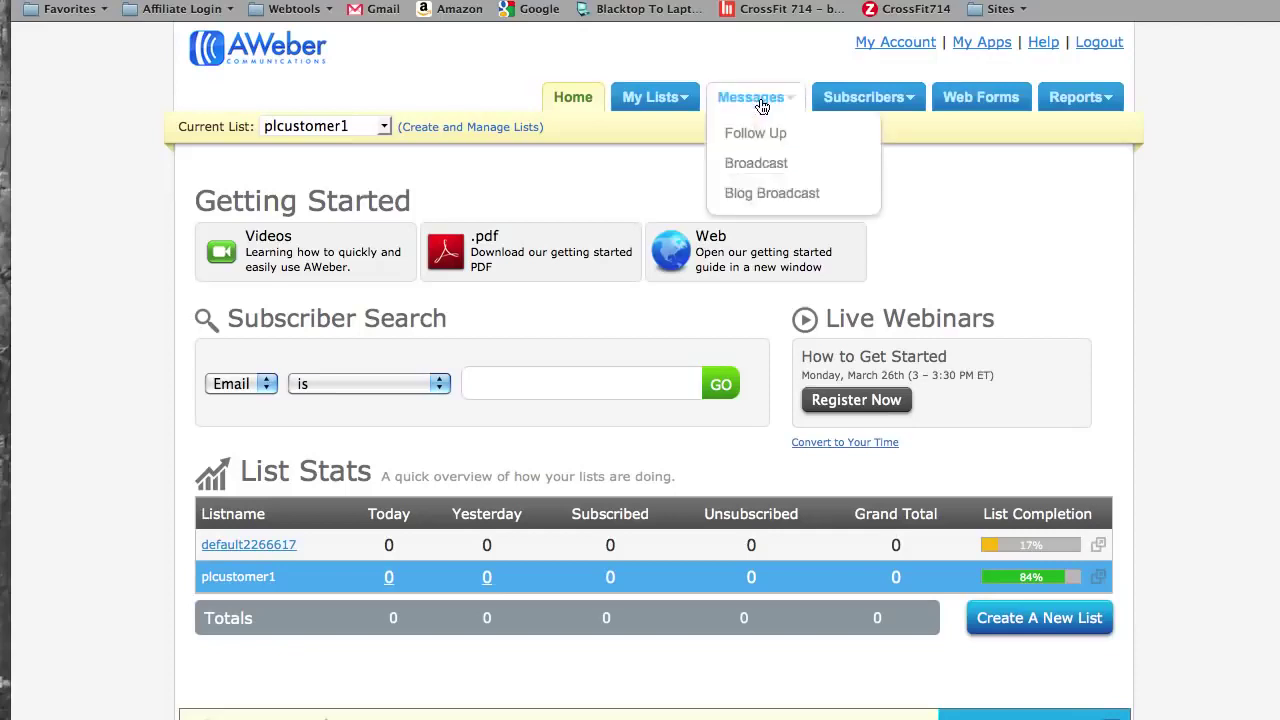
left_click(757, 172)
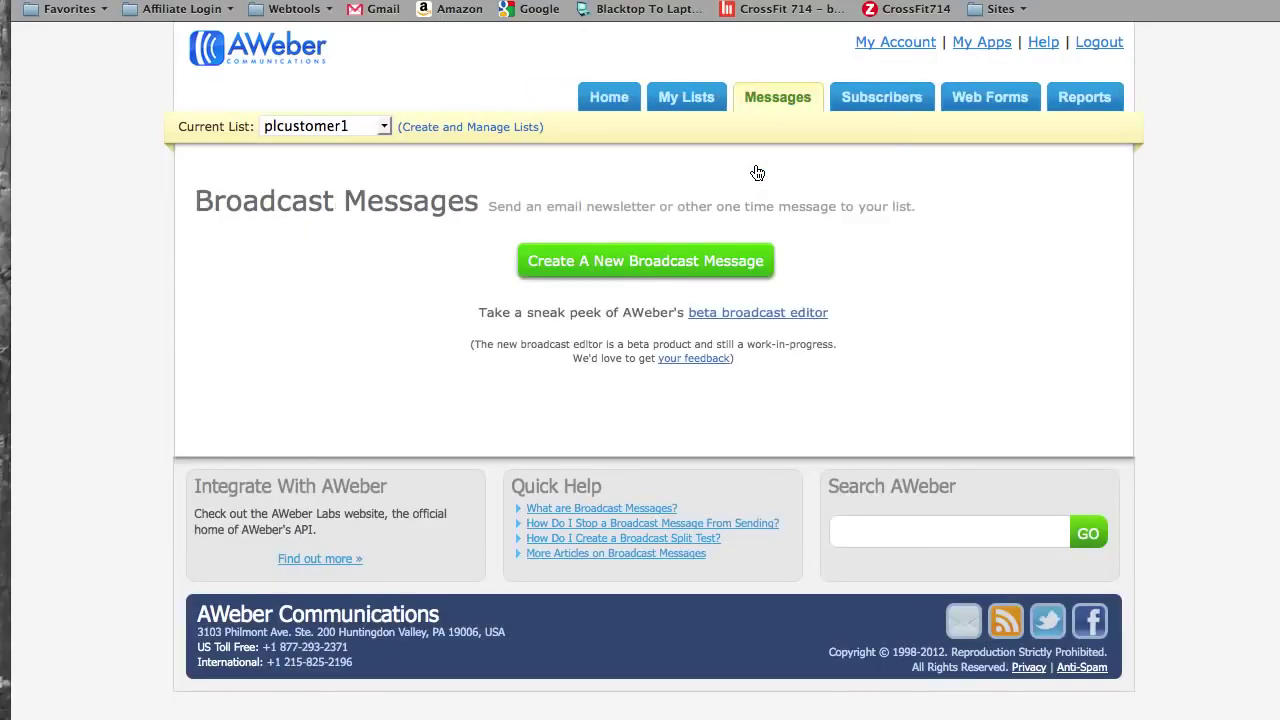
left_click(700, 268)
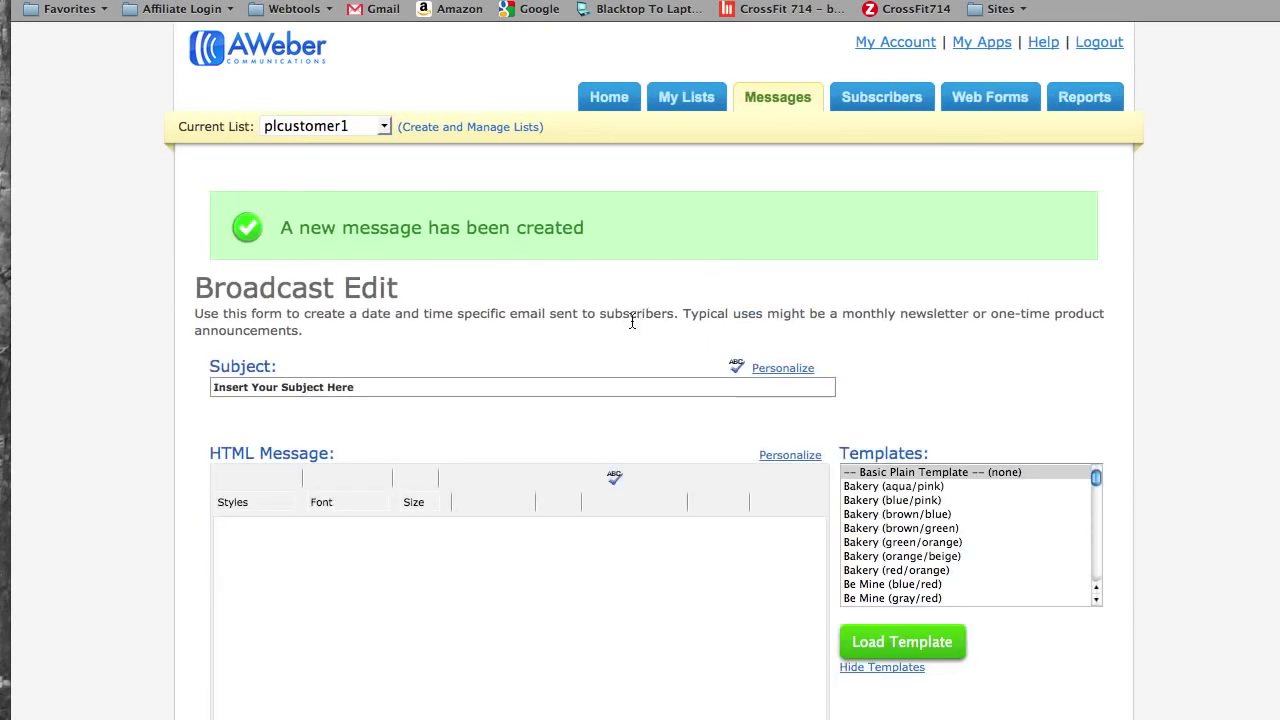
left_click(582, 388)
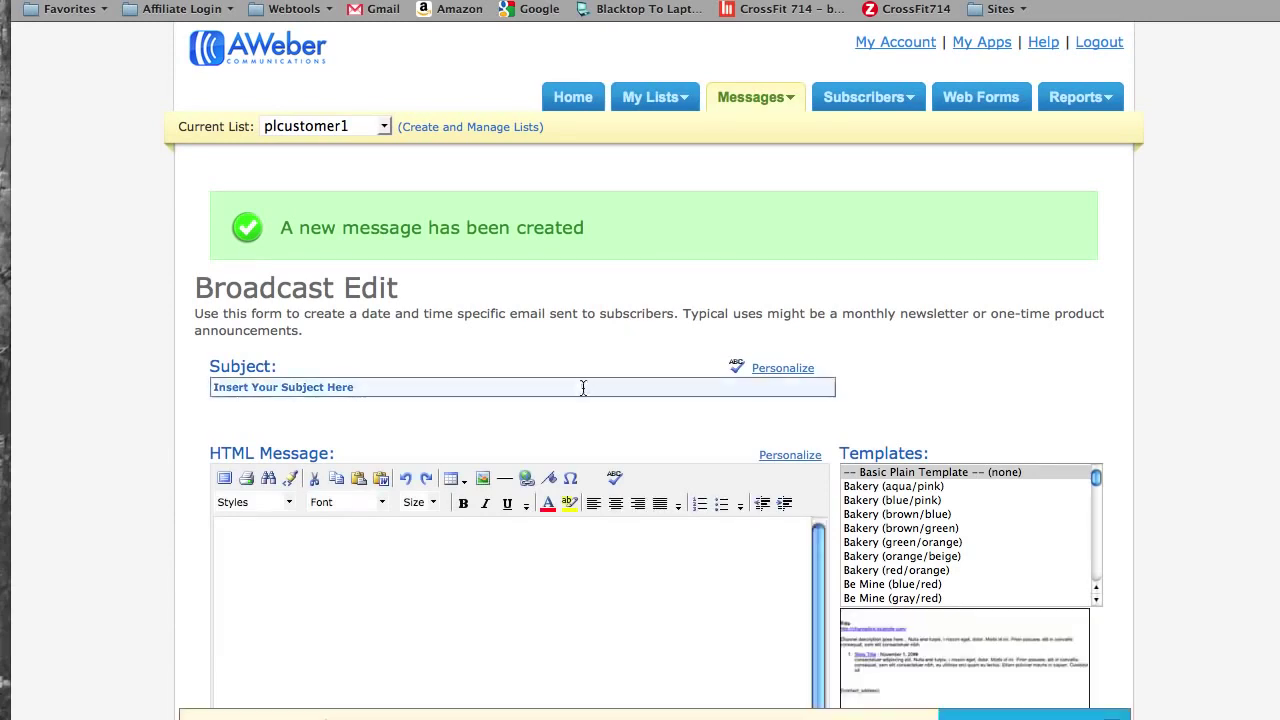